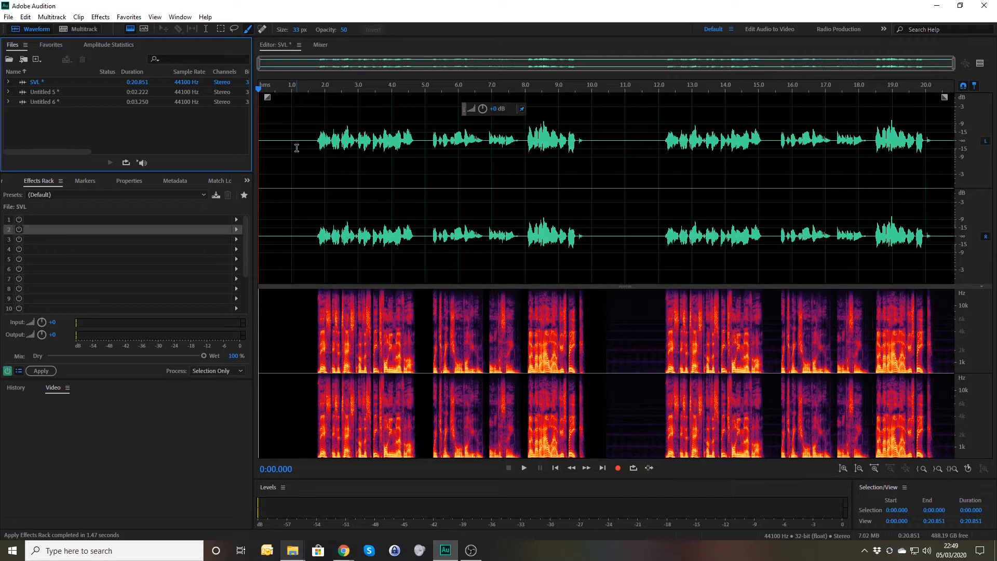
Play the SVL recording from about 1.35 s to hear its uneven speech levels
left_click(303, 90)
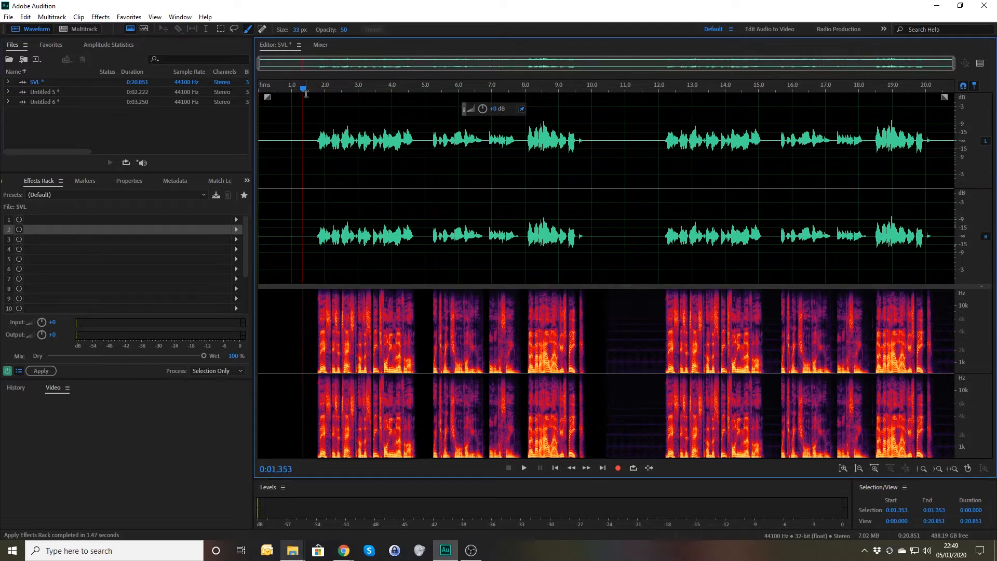
key("space")
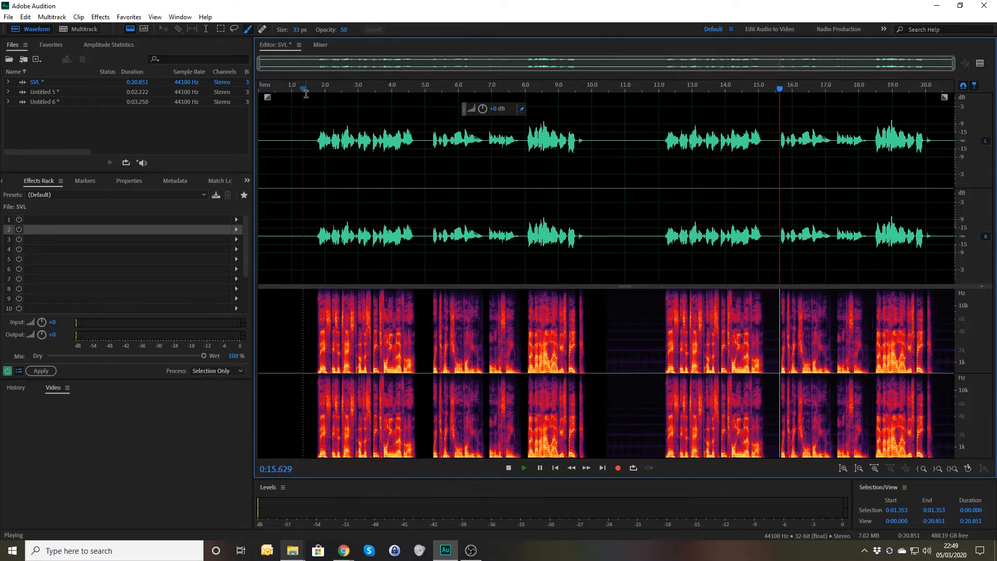
key("space")
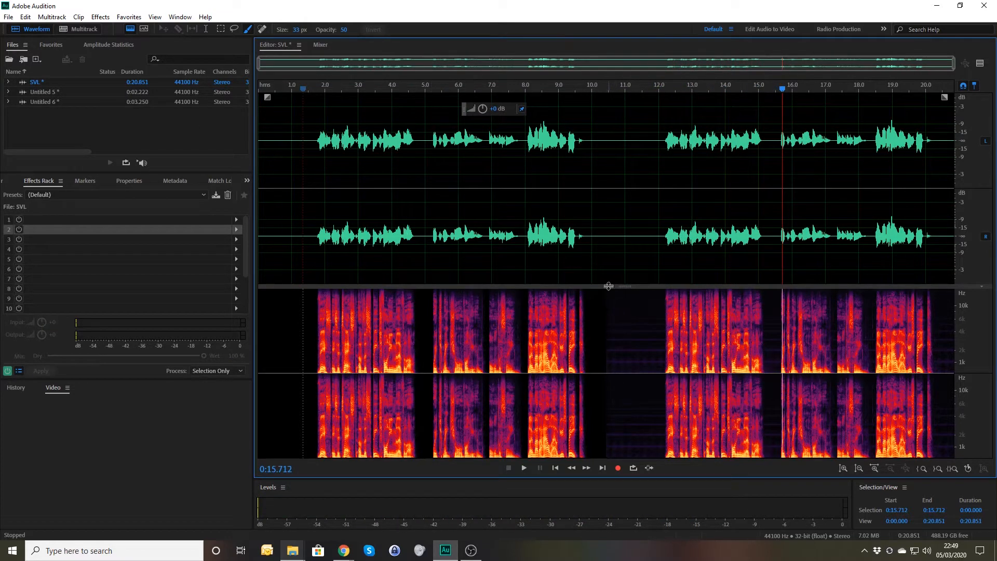
Normalize the silent gap in the SVL recording between about 10.4 s and 12.15 s
left_click_drag(605, 239, 664, 248)
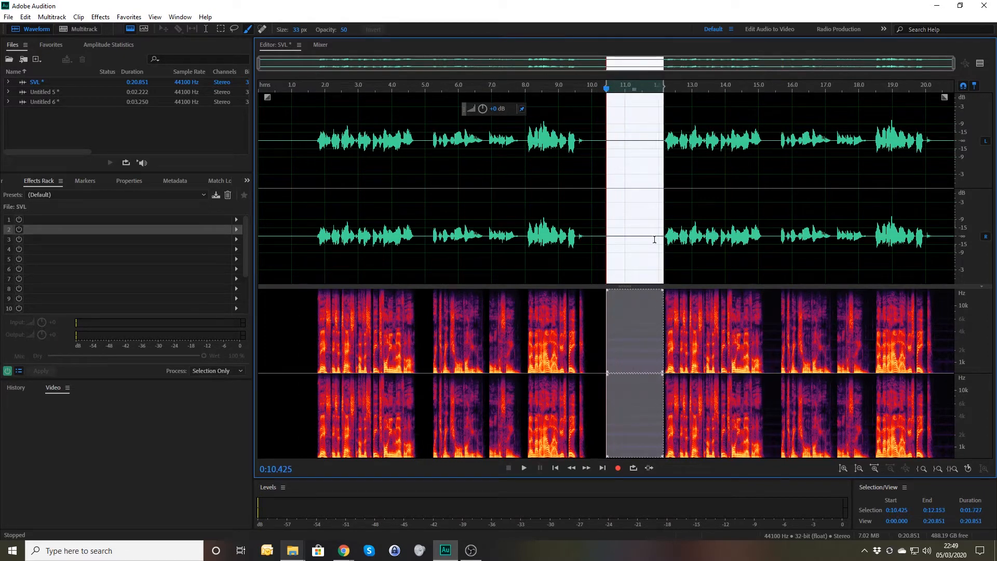
left_click(100, 17)
mouse_move(158, 143)
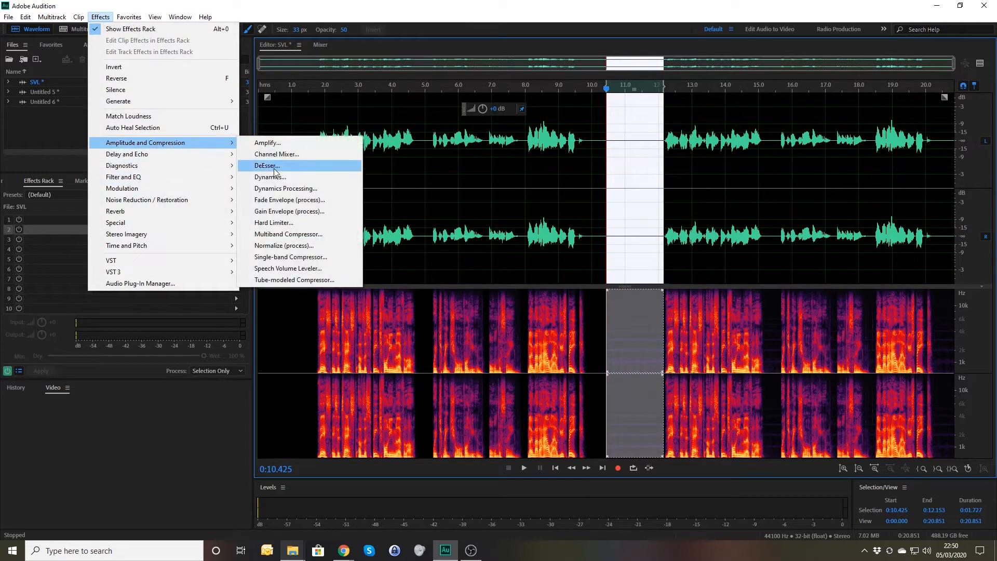
left_click(283, 245)
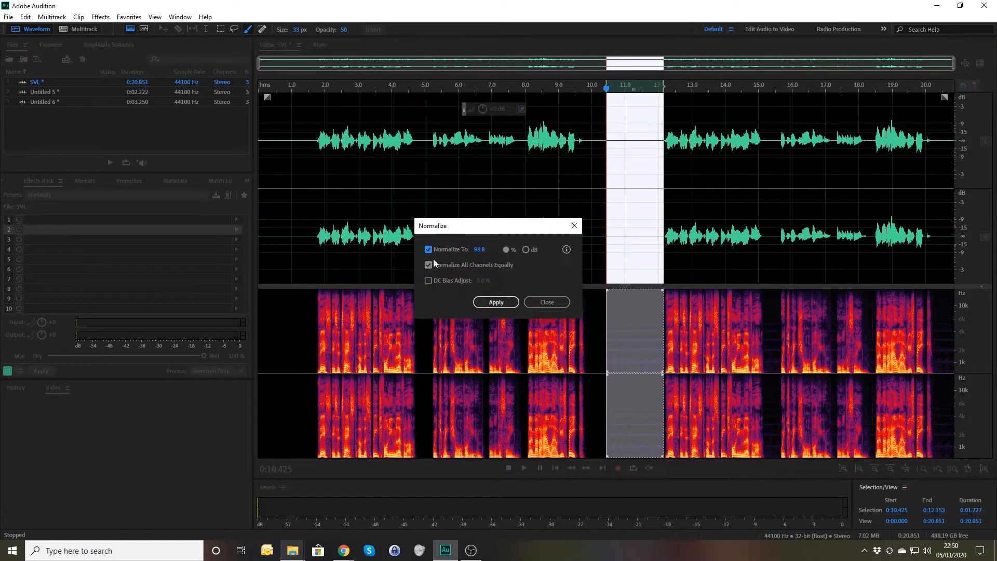
left_click(494, 302)
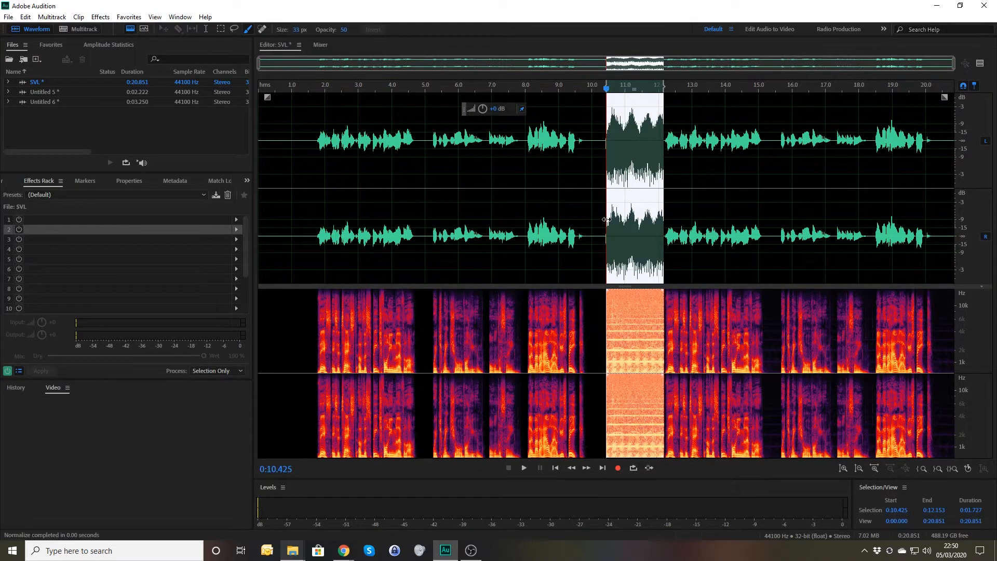
Listen to the normalized background noise in the selected gap and undo the normalization
key("space")
key("space")
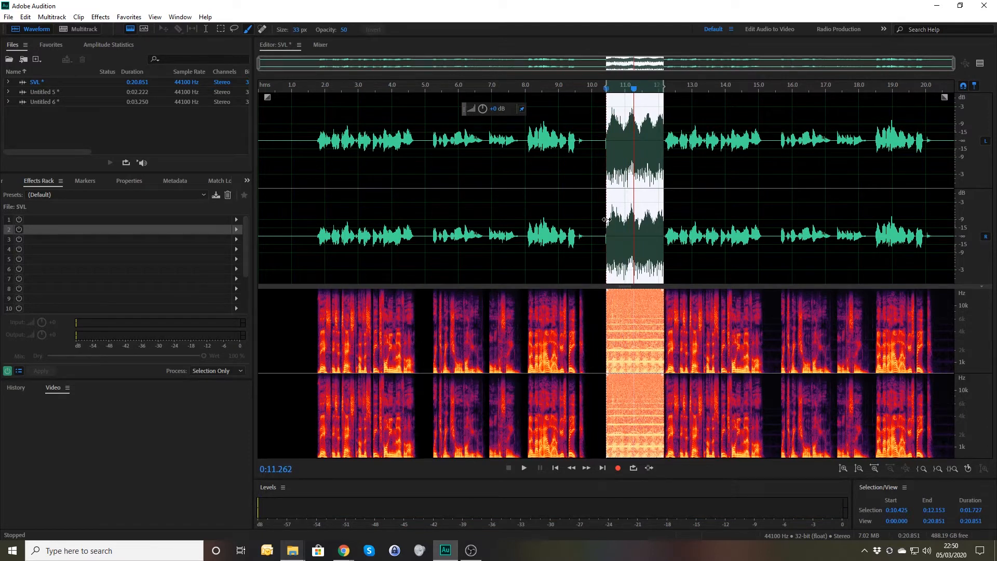
key("Delete")
left_click(592, 200)
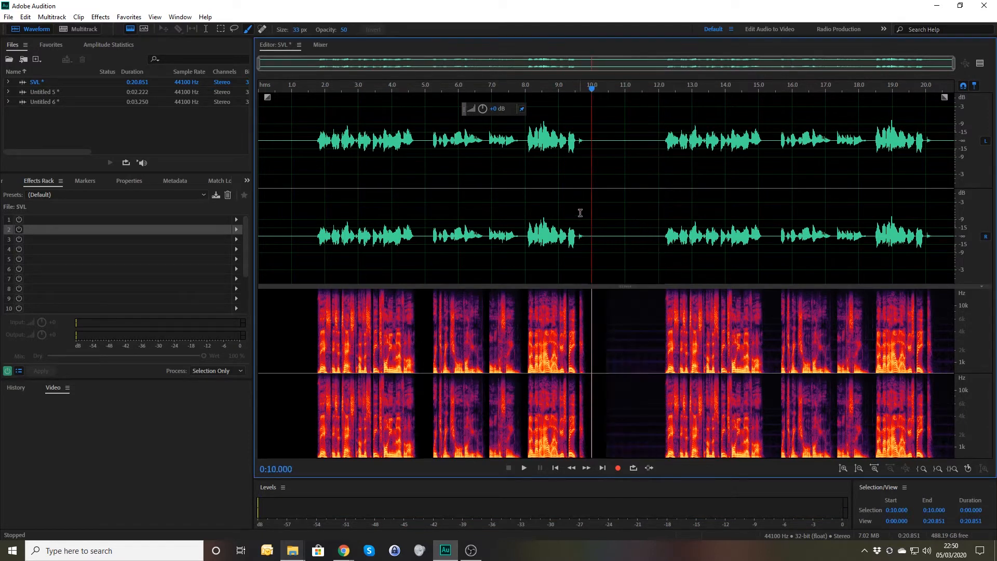
Add a Speech Volume Leveler to the first effects rack slot of the SVL file and close its settings
left_click(291, 166)
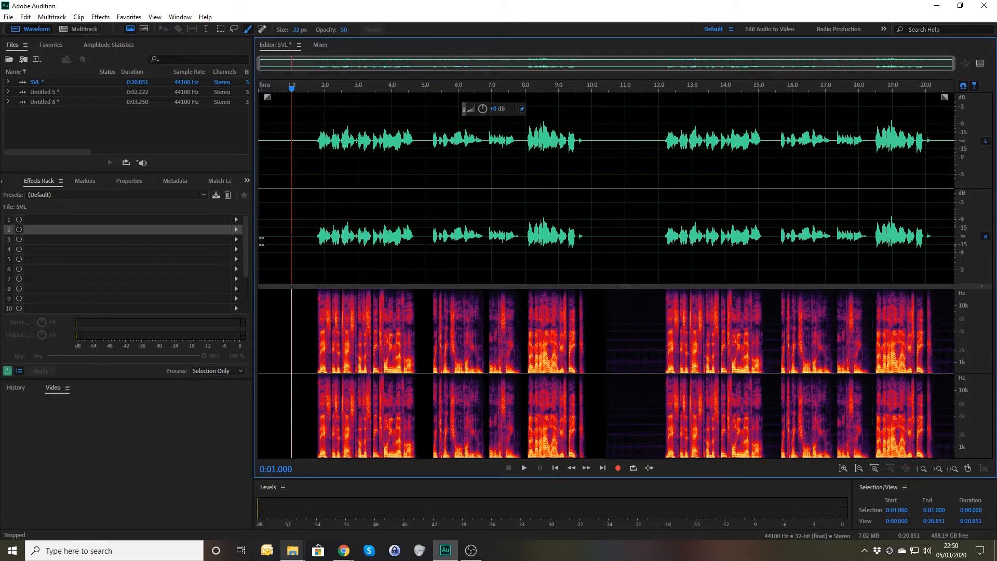
left_click(236, 218)
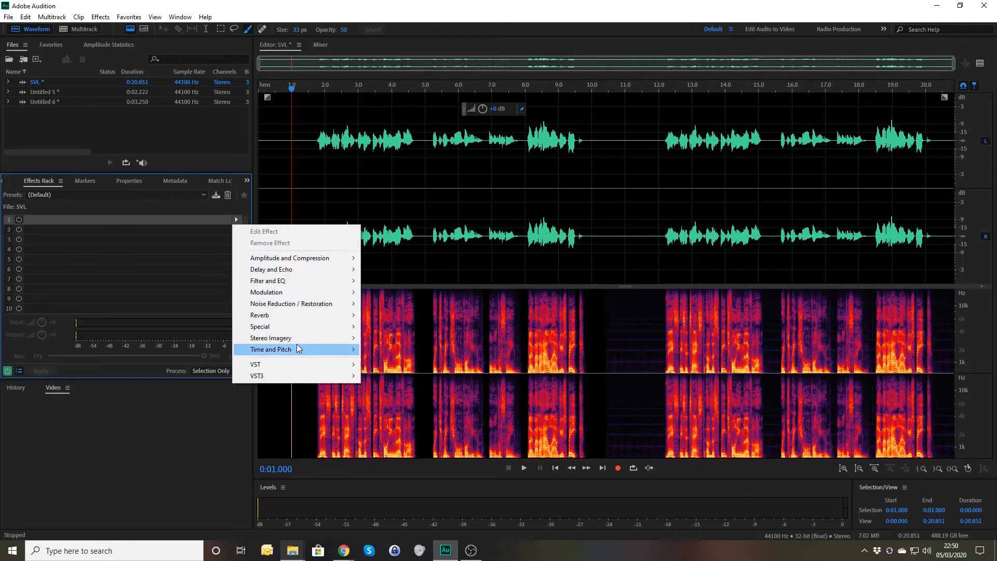
mouse_move(297, 347)
mouse_move(322, 258)
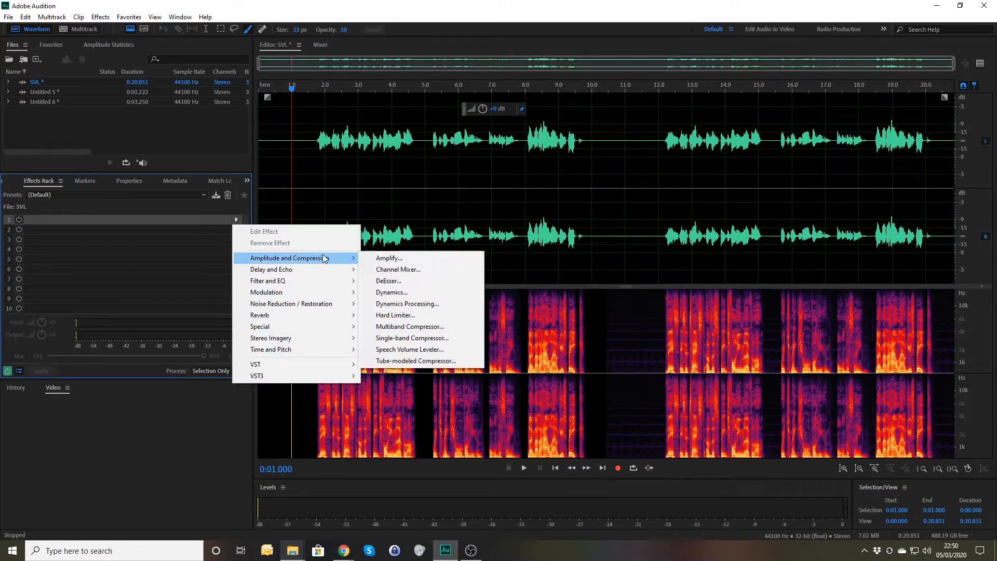
left_click(410, 348)
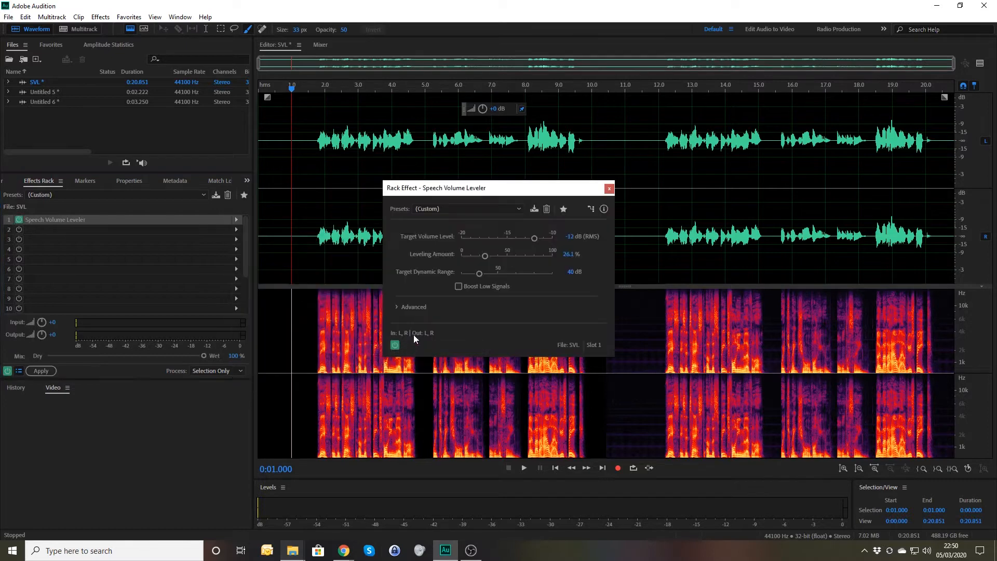
left_click(609, 187)
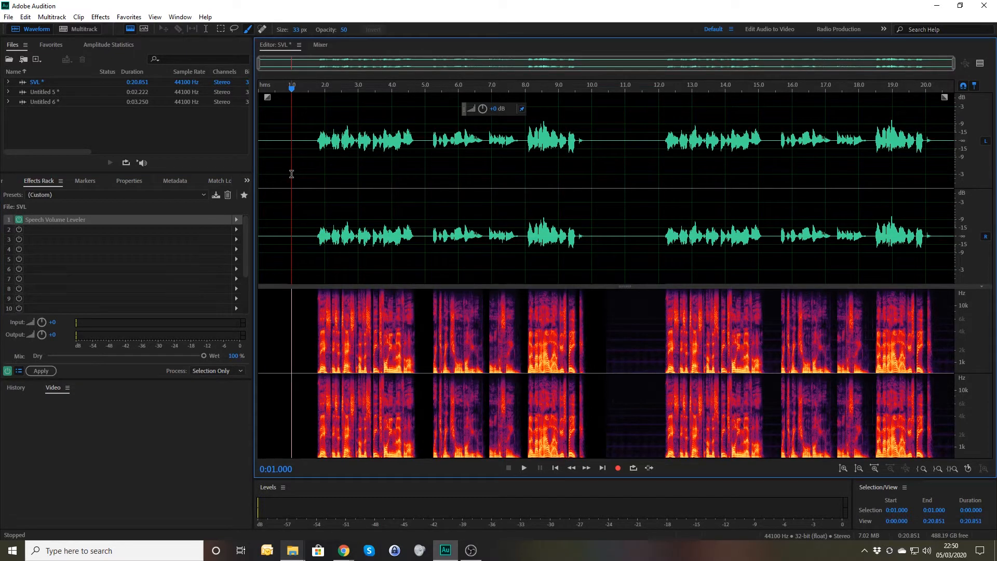
Create a multitrack session named Untitled Session 200 and place the SVL file at the start of Track 1
key("ctrl+n")
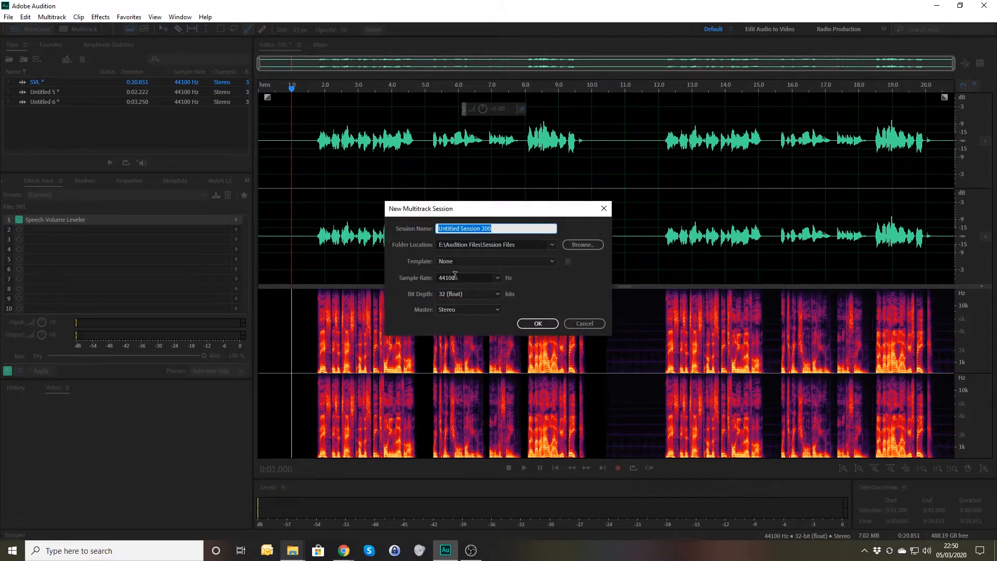
left_click(538, 323)
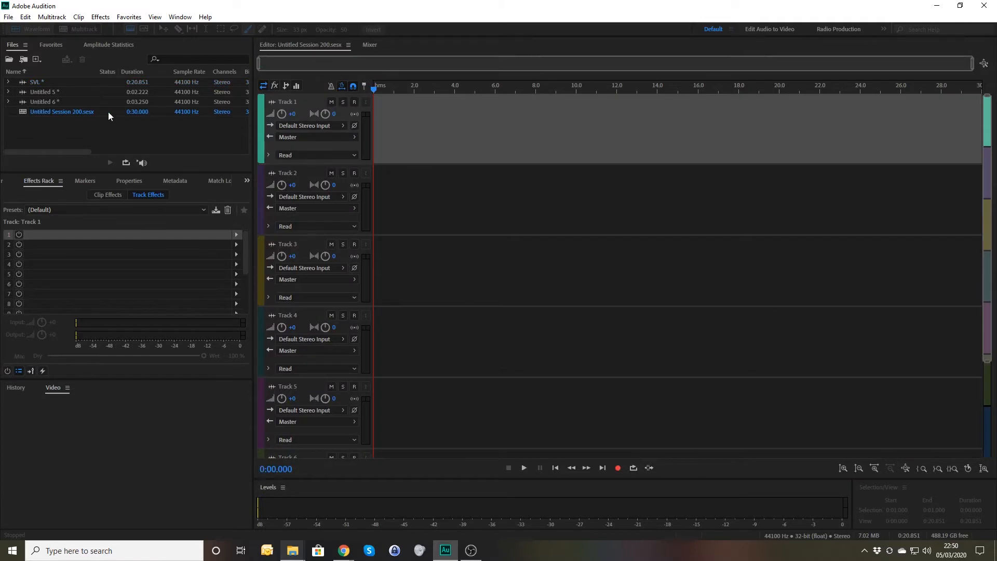
left_click_drag(31, 82, 334, 143)
Add a Speech Volume Leveler to the first track effects slot of Track 1 and close its settings
left_click(236, 235)
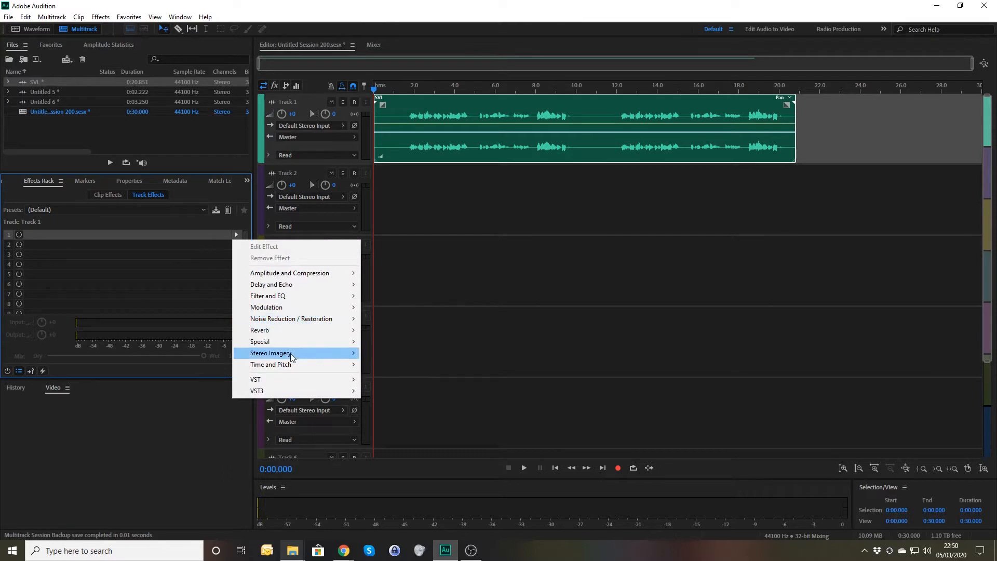
mouse_move(321, 277)
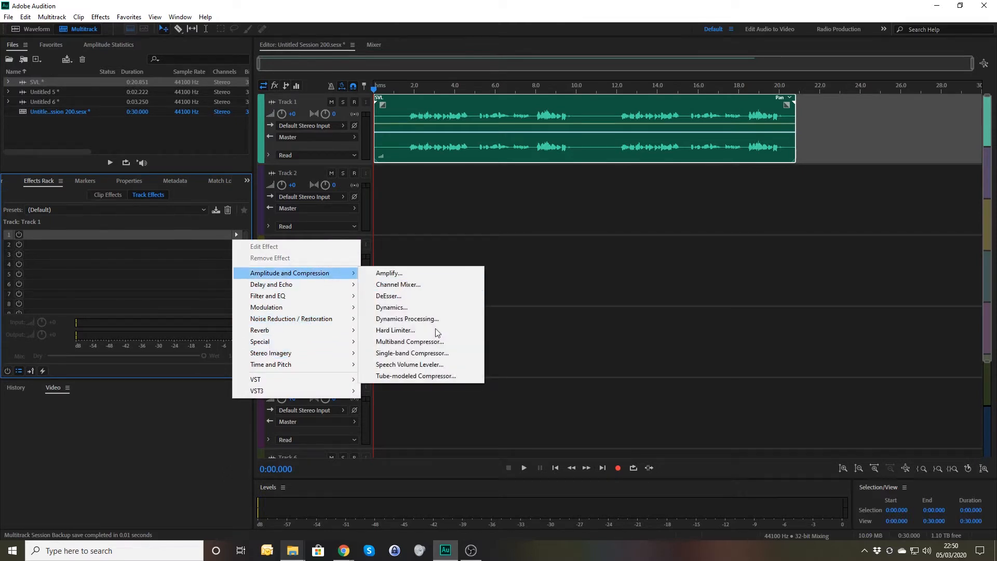
left_click(425, 364)
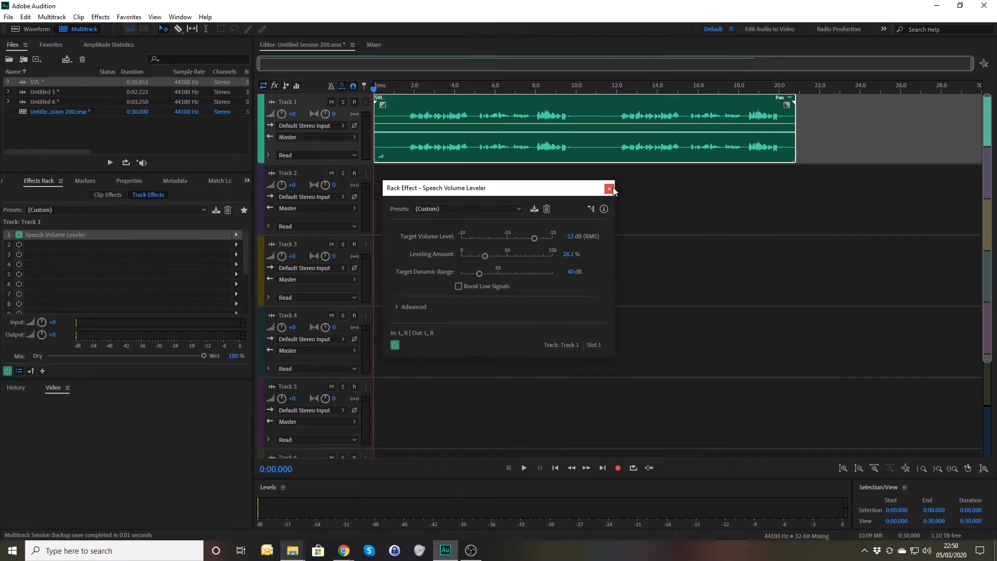
left_click(734, 82)
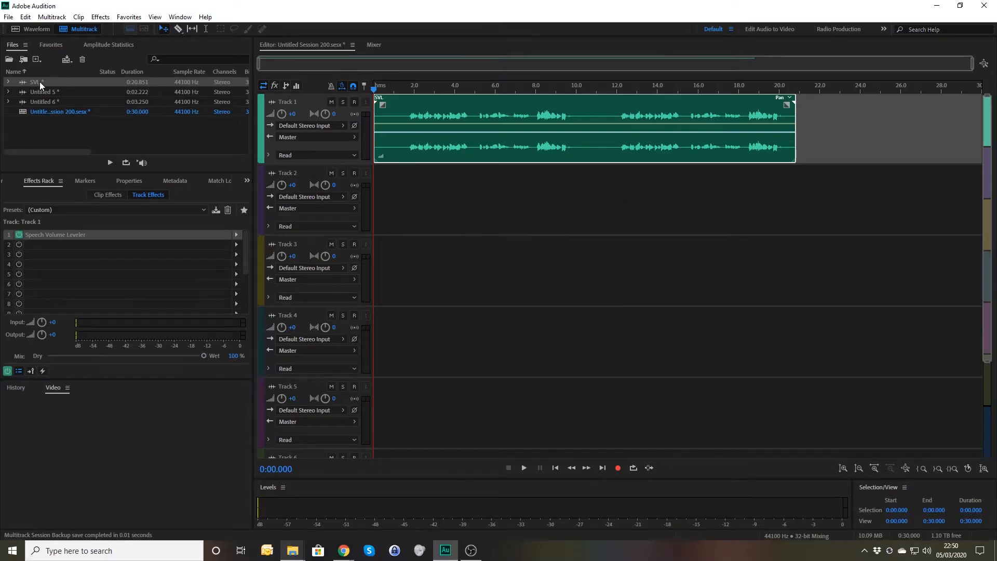
Bypass the Speech Volume Leveler on Track 1 and play the unprocessed clip from about 1.2 s
left_click(19, 235)
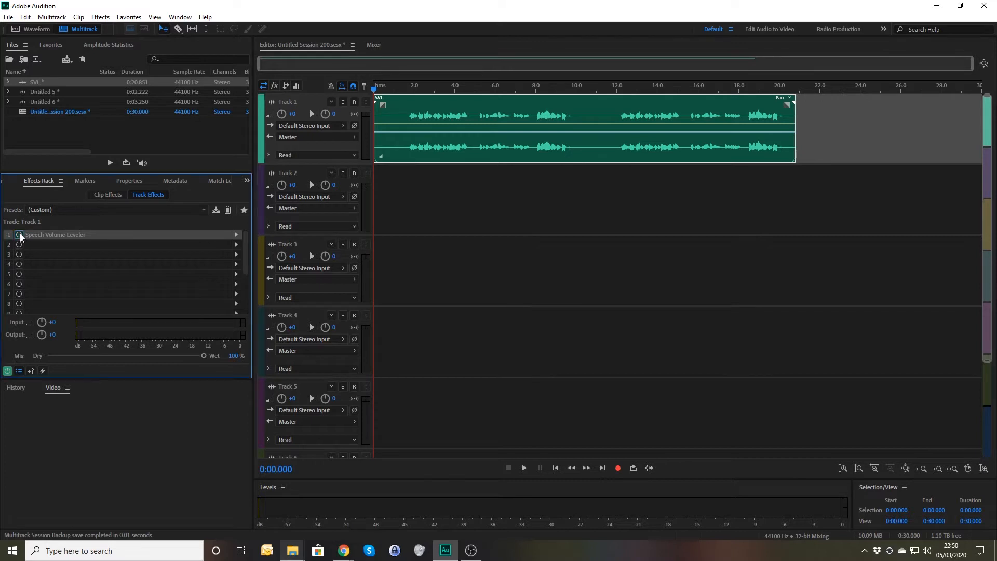
left_click(398, 88)
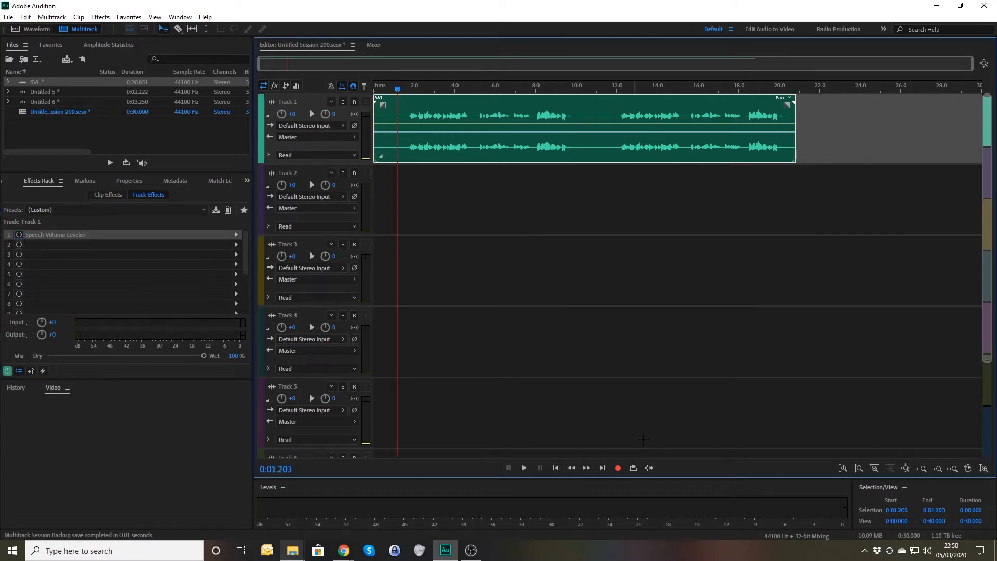
key("space")
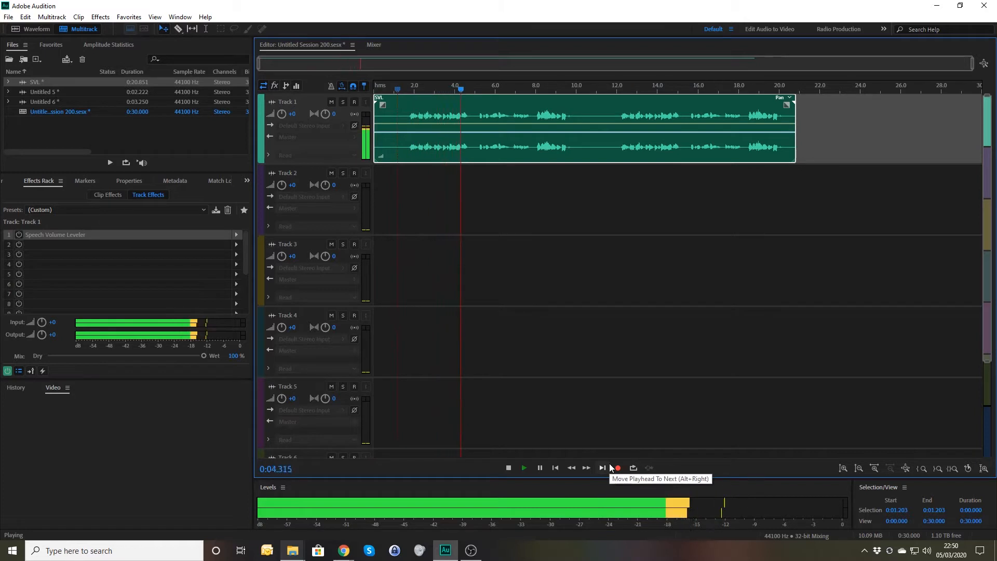
key("space")
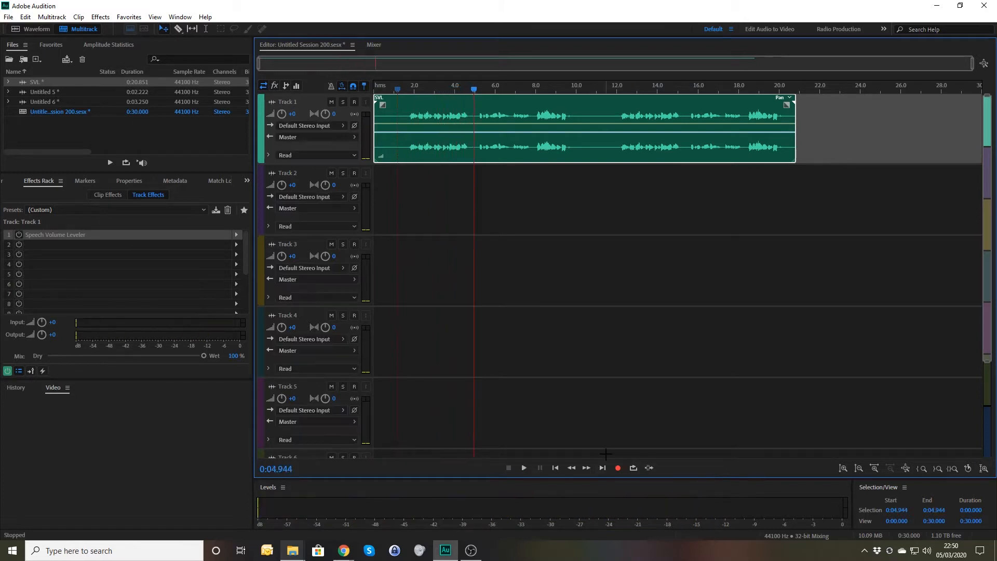
Re-enable the Speech Volume Leveler on Track 1 and play the processed clip from about 1.56 s
left_click(405, 91)
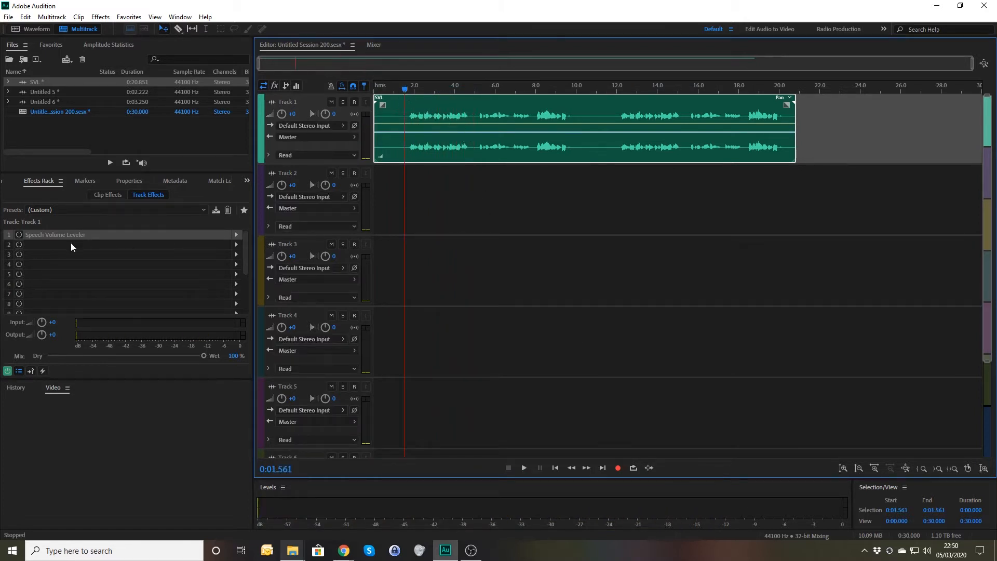
left_click(19, 236)
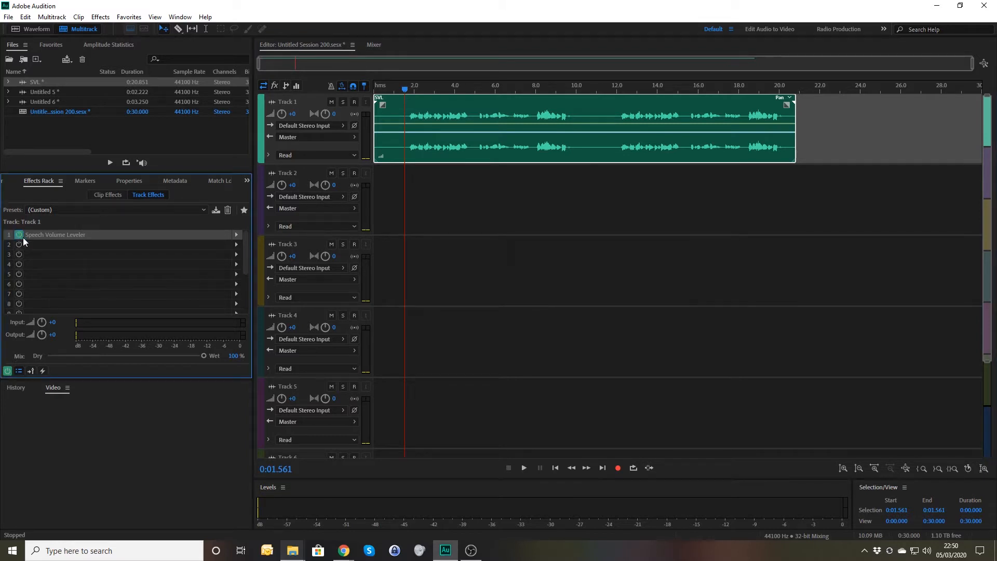
key("space")
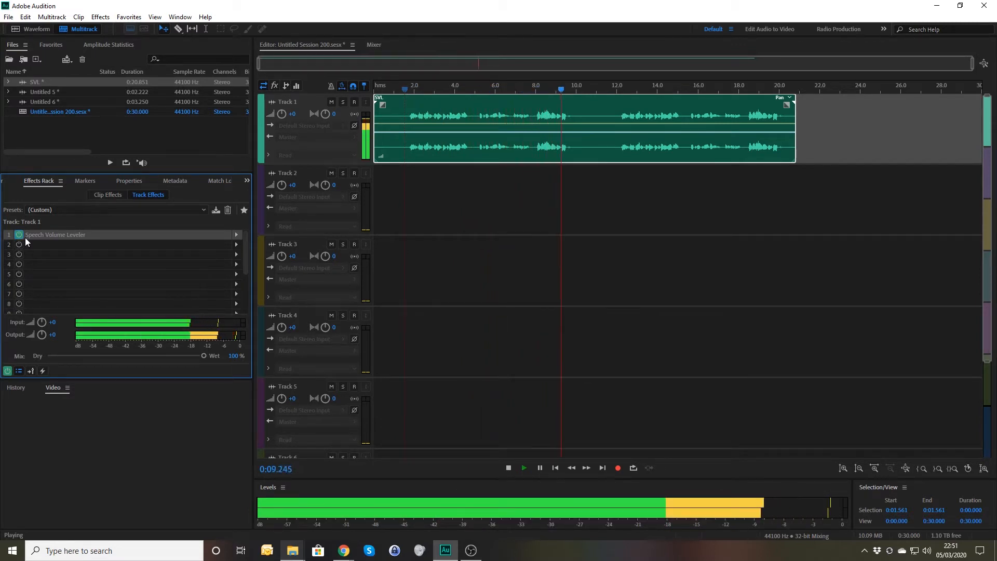
key("space")
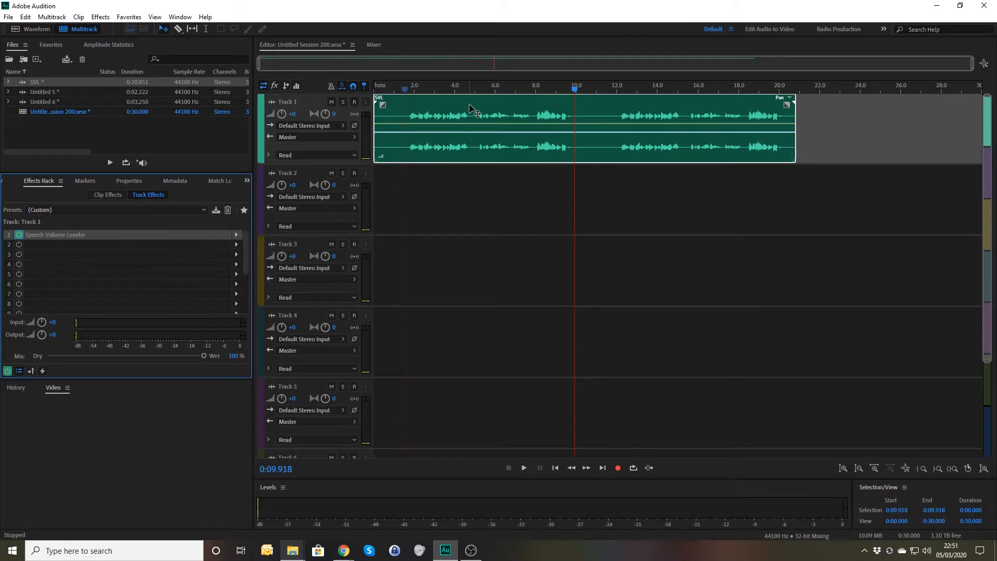
Copy the SVL clip to the start of Track 2 and play that copy from about 1.33 s with Track 1 muted
left_click_drag(470, 109, 463, 189)
left_click(480, 195)
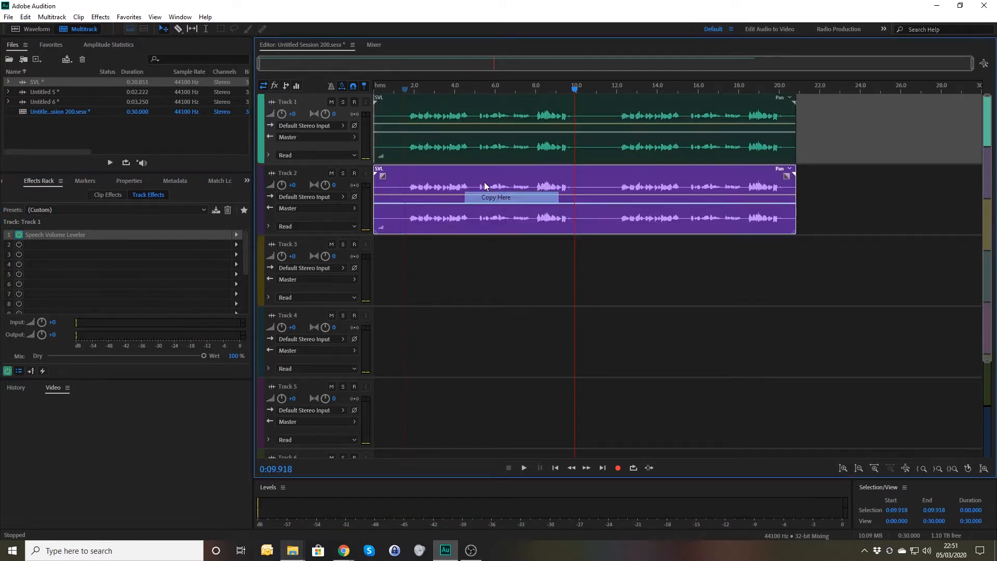
left_click(400, 86)
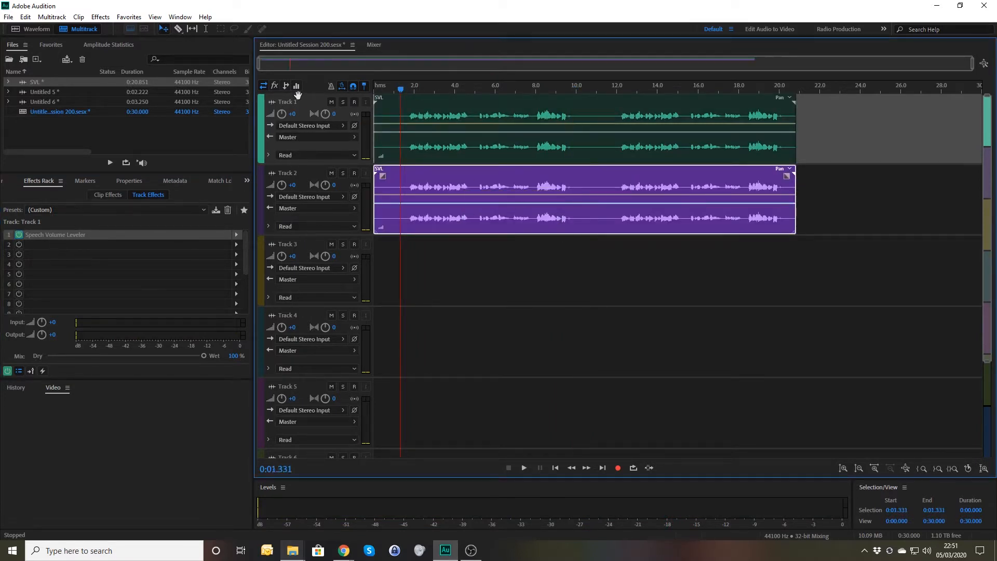
left_click(331, 102)
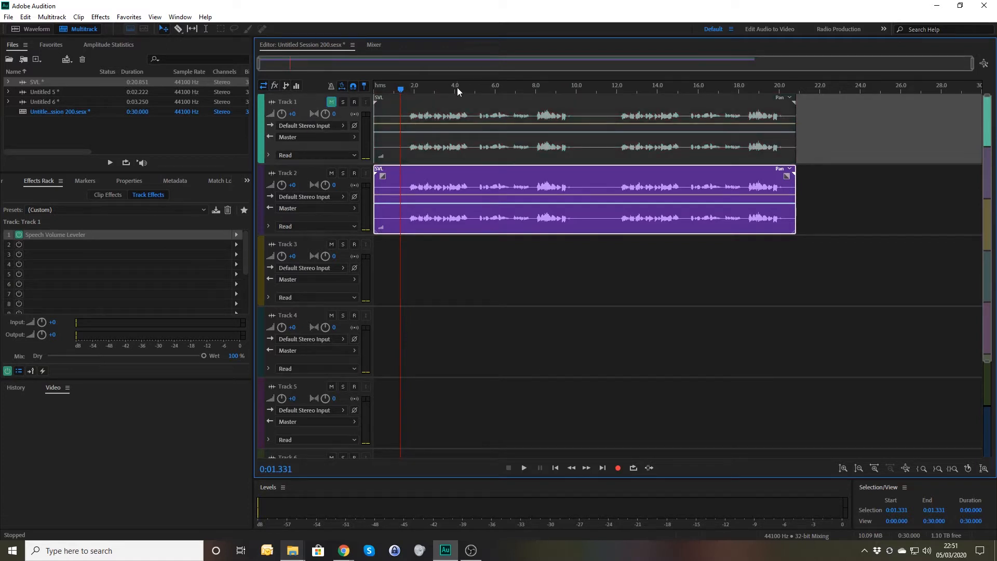
key("space")
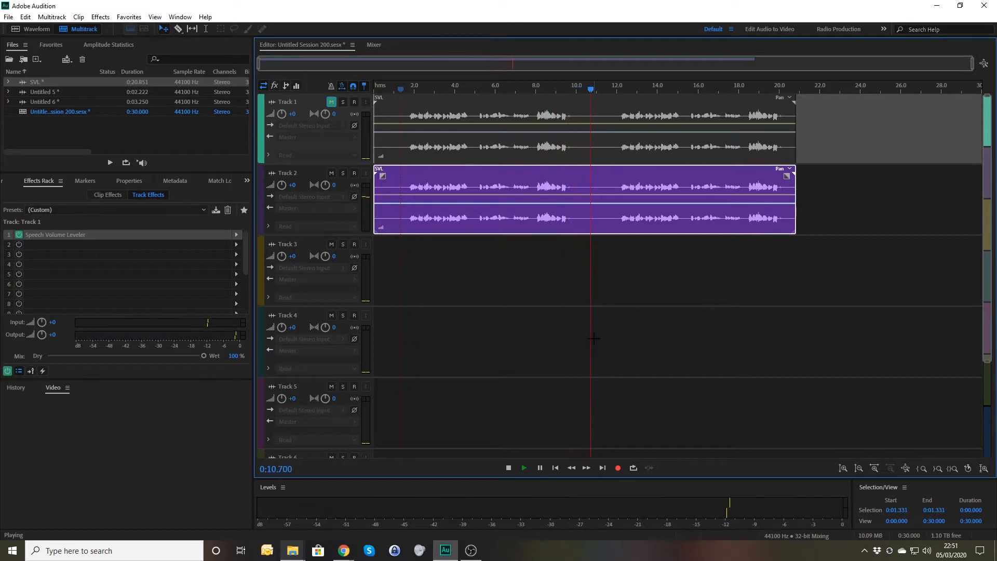
key("space")
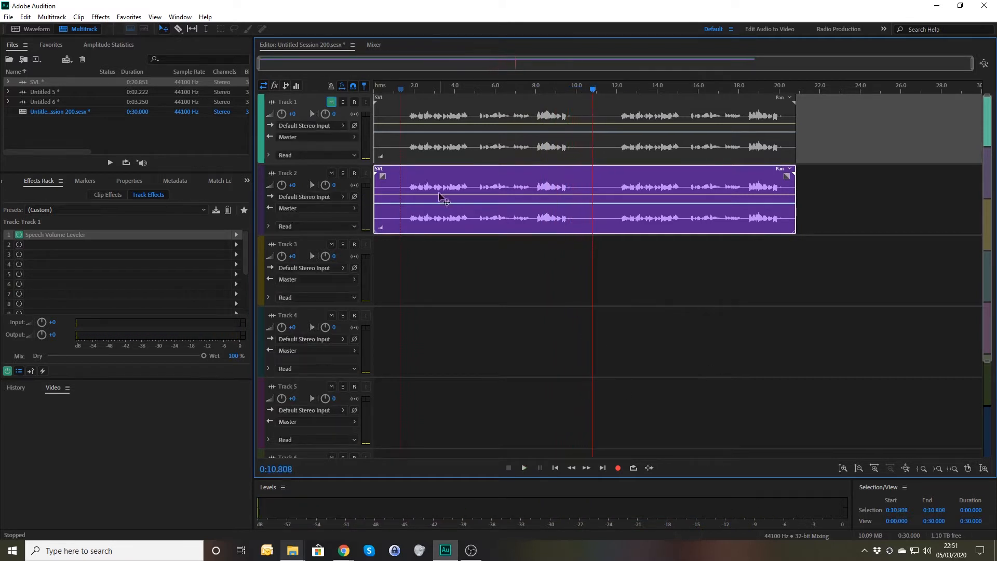
Unmute Track 1, mute Track 2, and play the leveled clip from about 1.2 s for comparison
left_click(331, 102)
left_click(332, 172)
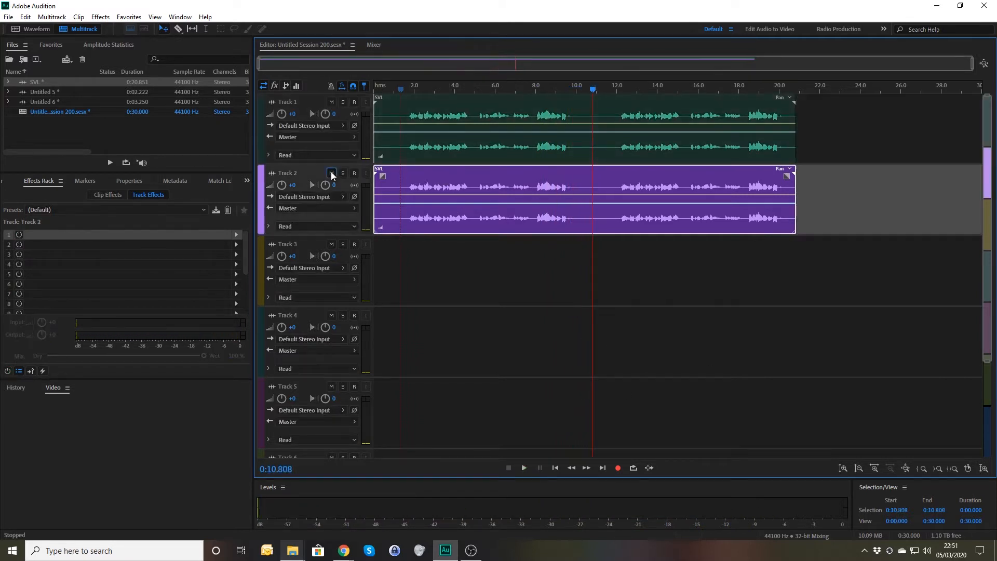
left_click(397, 85)
key("space")
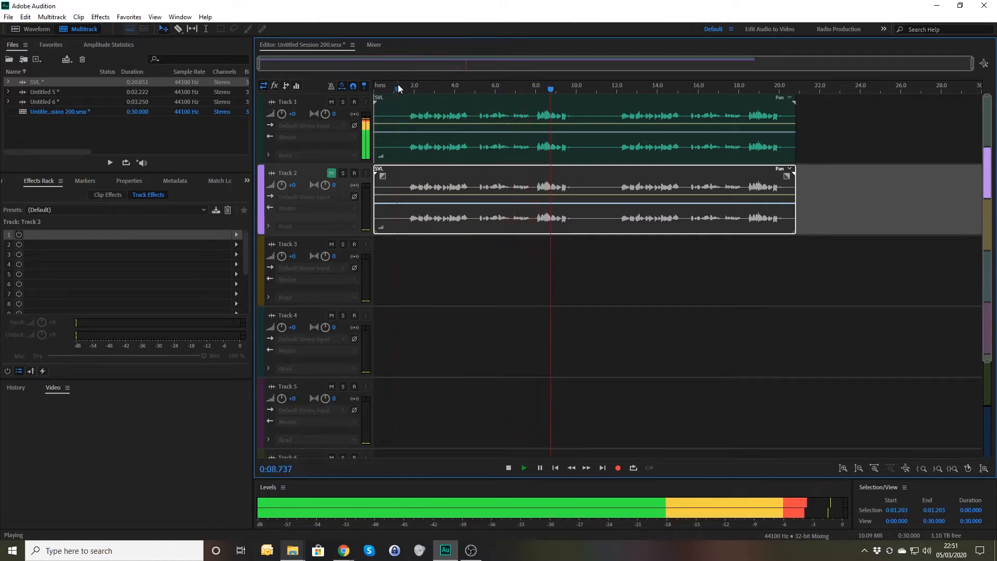
Pause the comparison playback and play the leveled Track 1 clip onward from about 10.4 s
key("space")
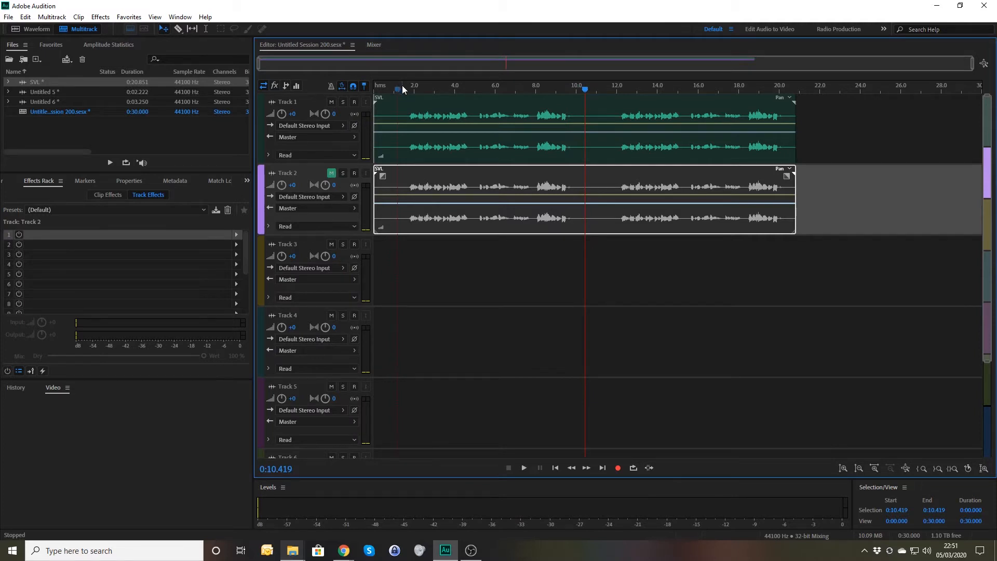
key("space")
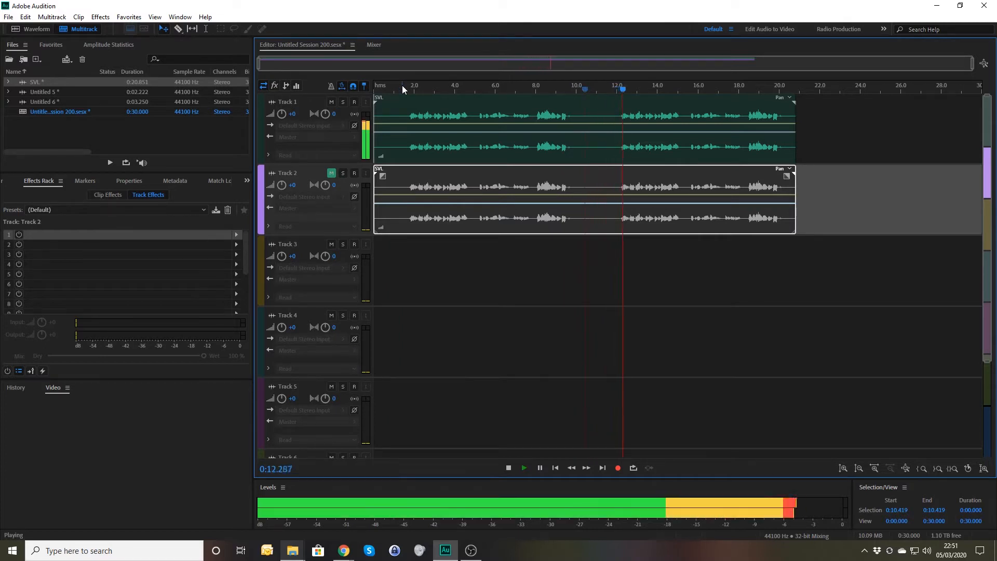
key("space")
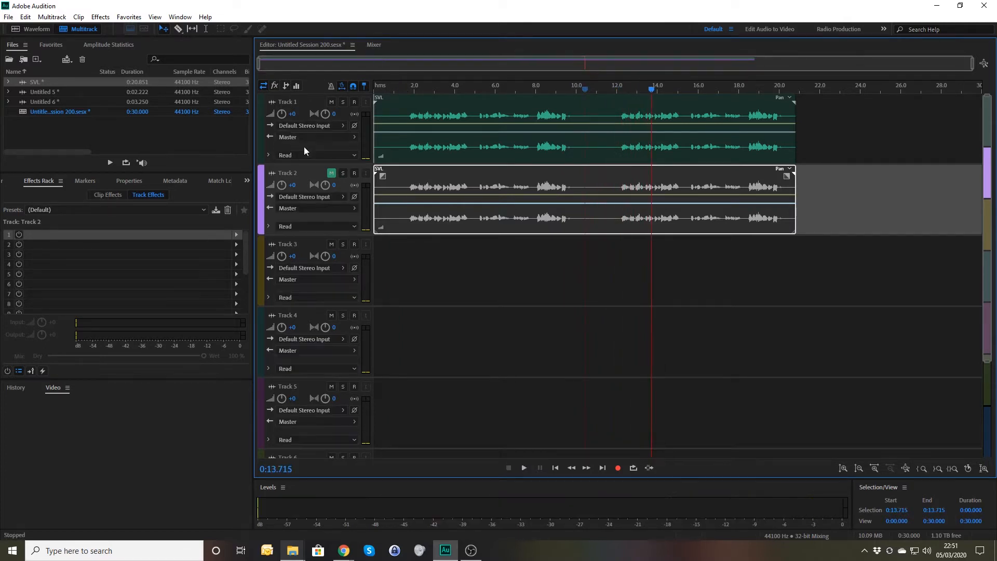
Set Track 1's Speech Volume Leveler to a Target Dynamic Range of 30 dB and a Leveling Amount of 100%
left_click(305, 104)
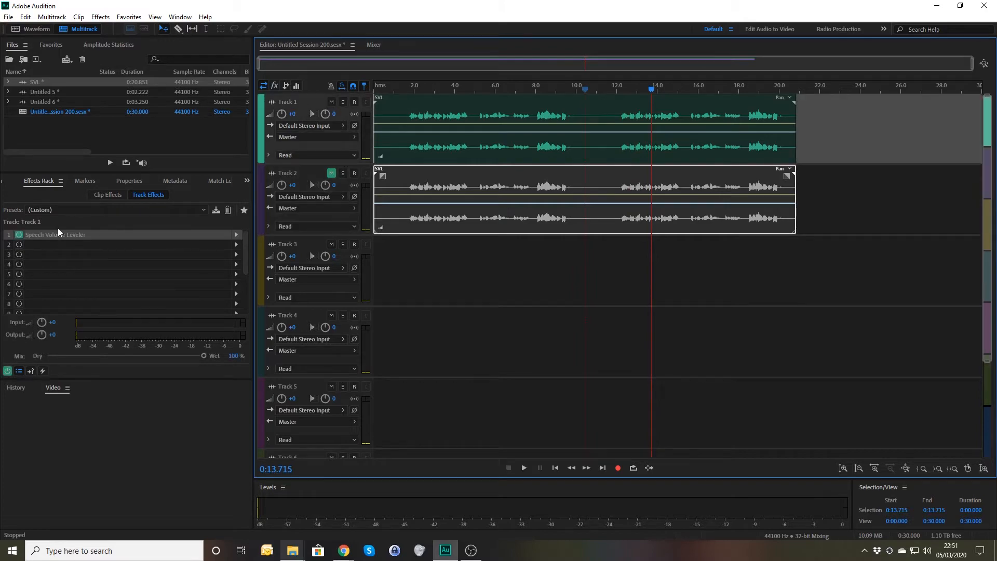
double_click(55, 234)
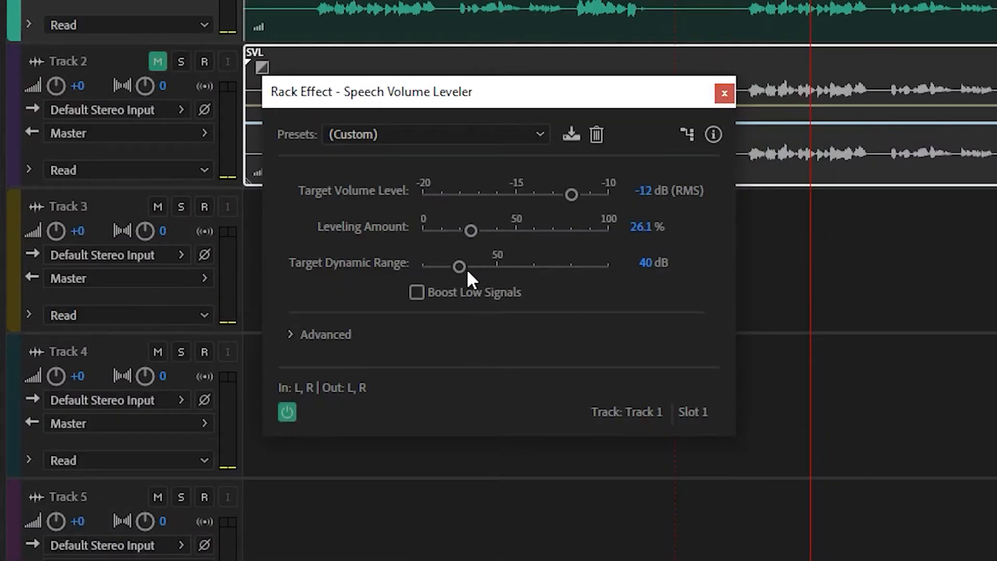
left_click_drag(464, 269, 411, 269)
left_click_drag(472, 229, 623, 251)
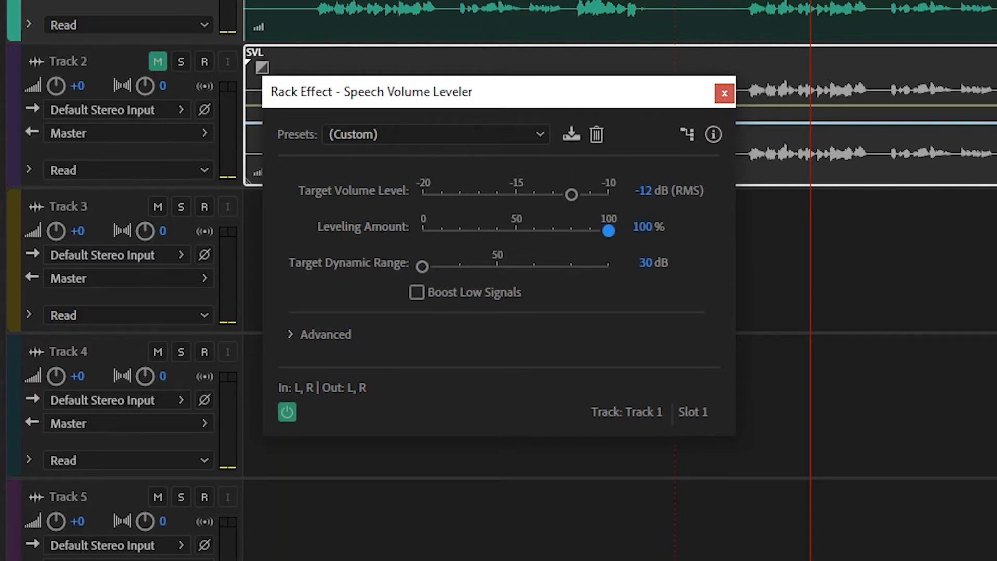
Play the heavily leveled clip from about 1.05 s and onward from about 10.4 s, and close the leveler settings
left_click(395, 90)
key("space")
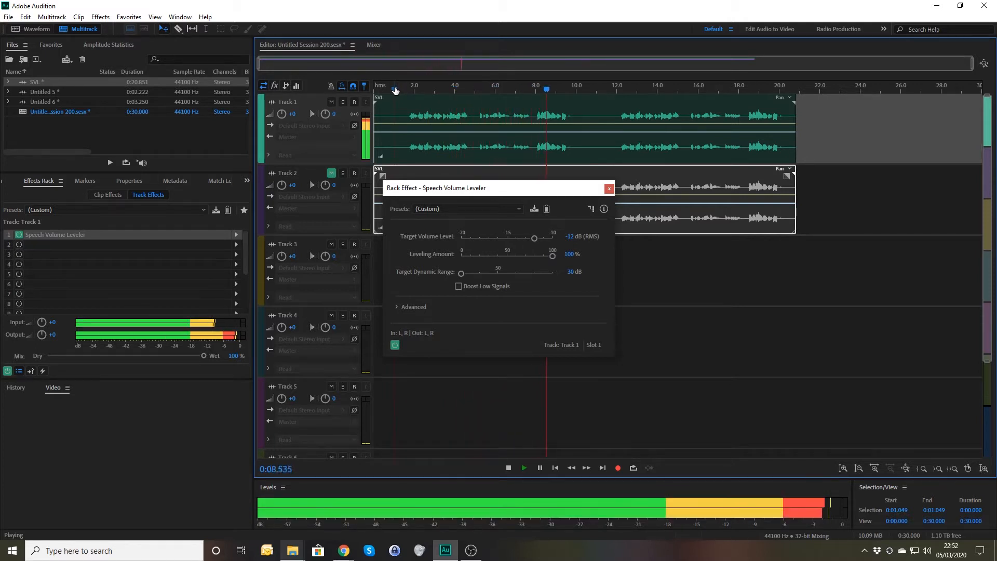
key("space")
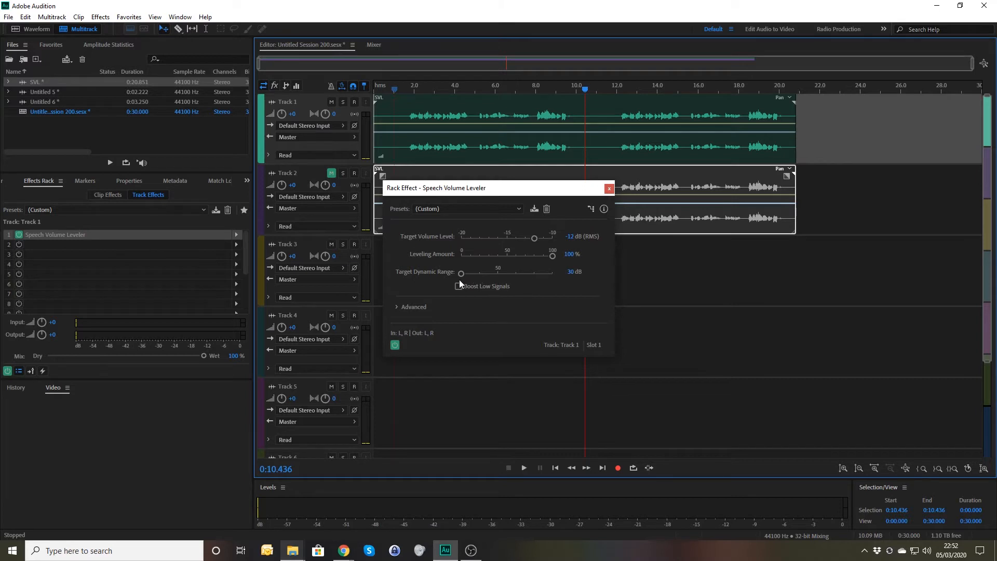
left_click_drag(461, 273, 419, 280)
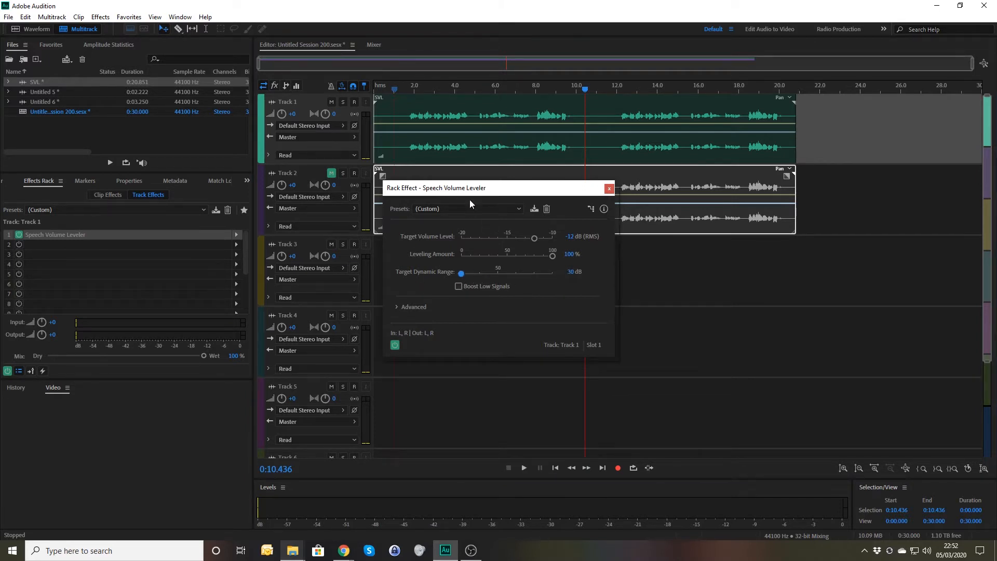
key("space")
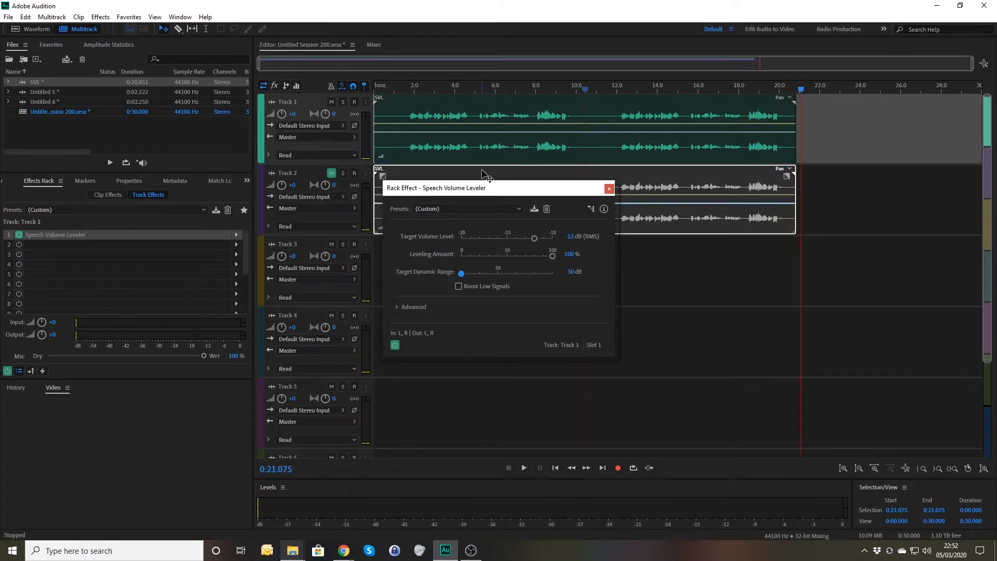
left_click(609, 189)
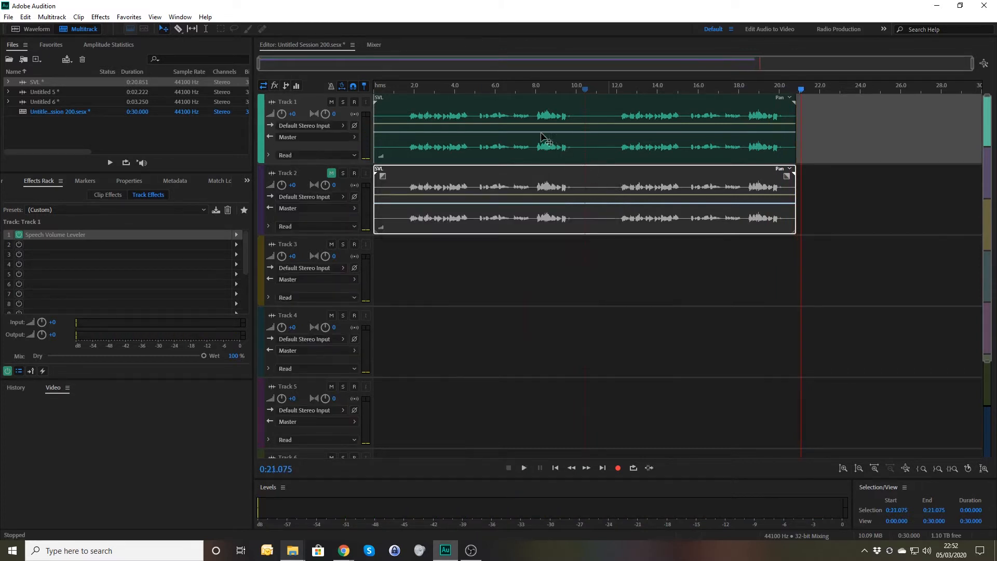
Play Track 1 briefly from about 1.5 s and through the speech pause starting at about 10.6 s
left_click(406, 89)
key("space")
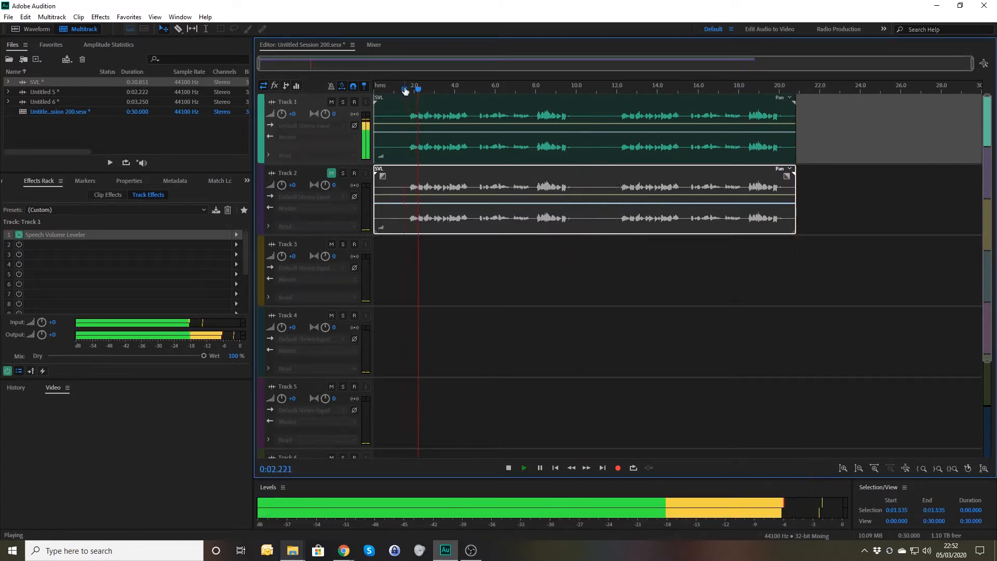
key("space")
left_click(588, 89)
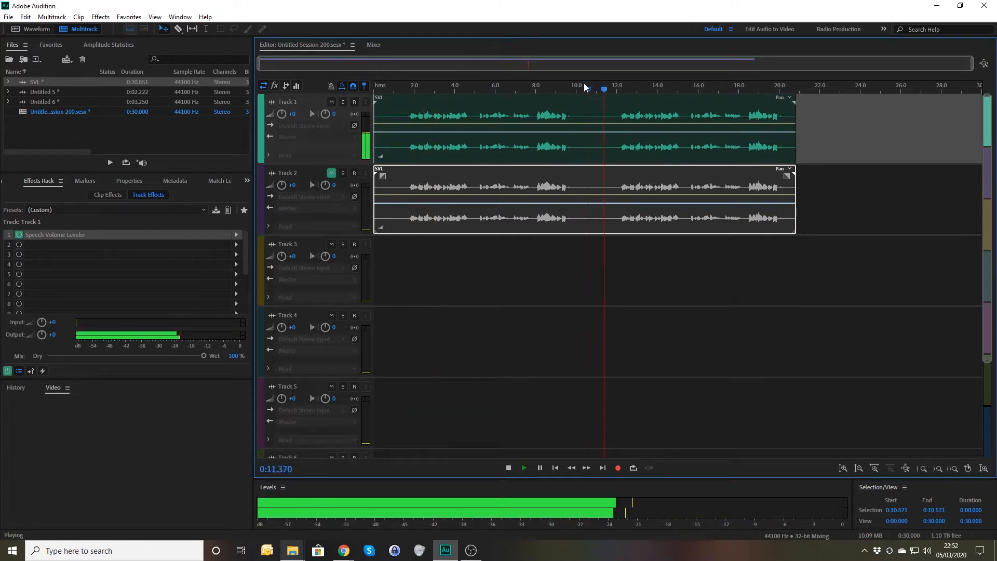
key("space")
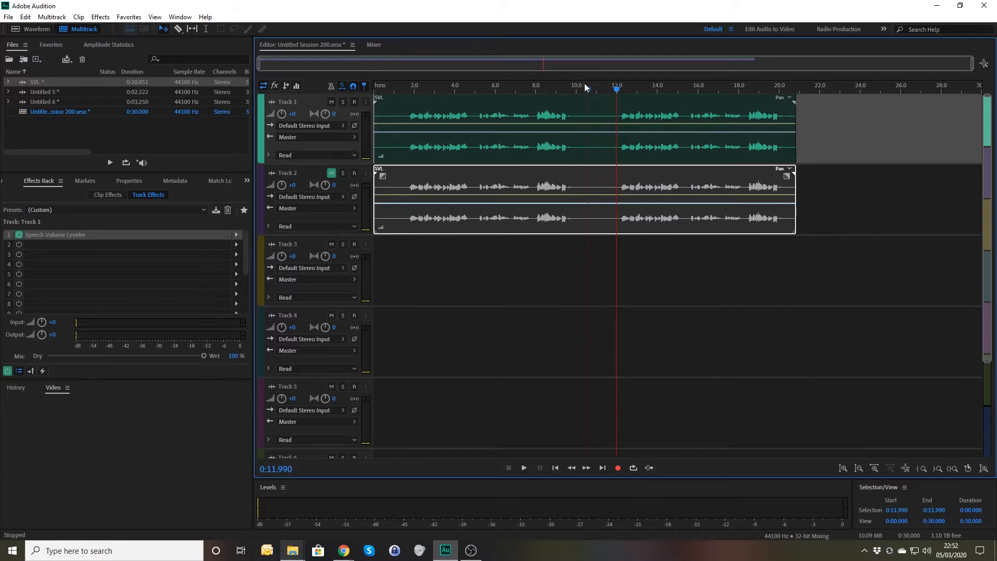
Play Track 1 from about 7.55 s through the pause between the two speech passages
left_click(526, 89)
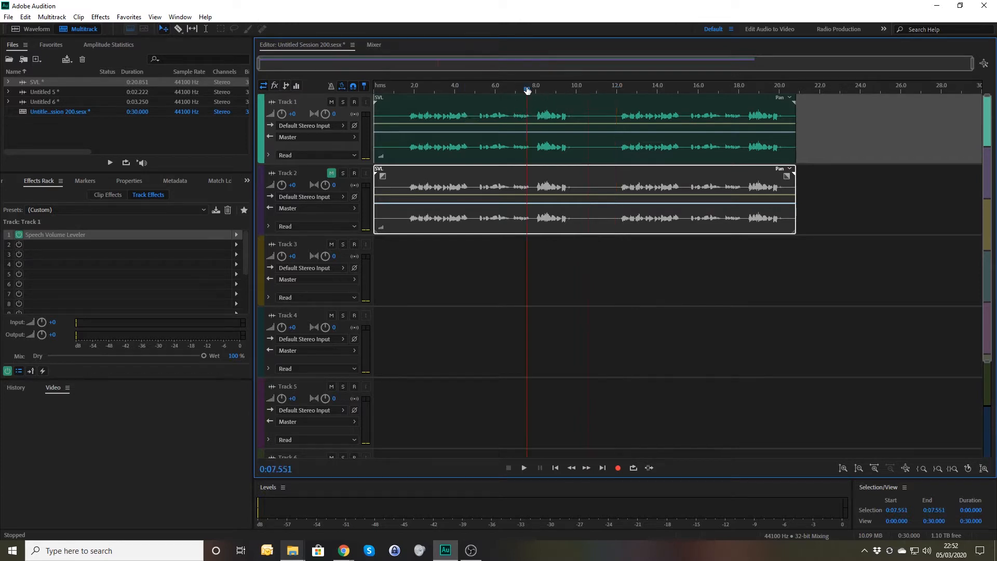
key("space")
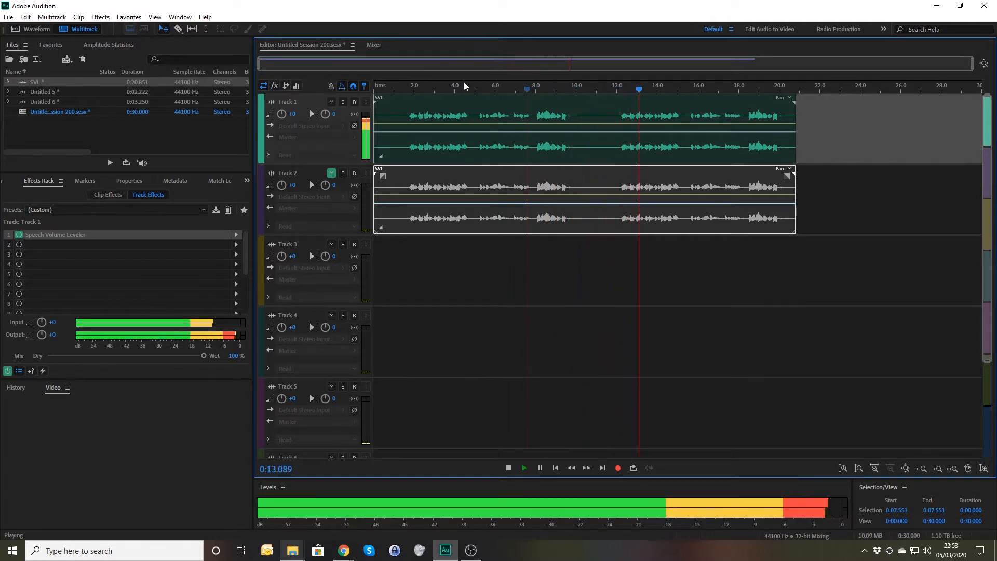
key("space")
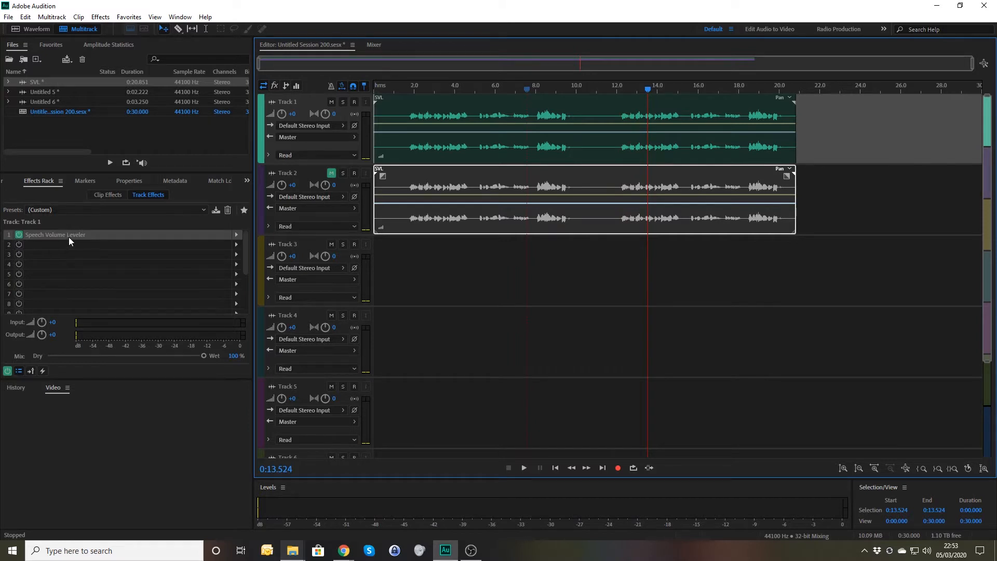
Move the Speech Volume Leveler to slot 2 of Track 1's effects rack
left_click_drag(68, 237, 70, 242)
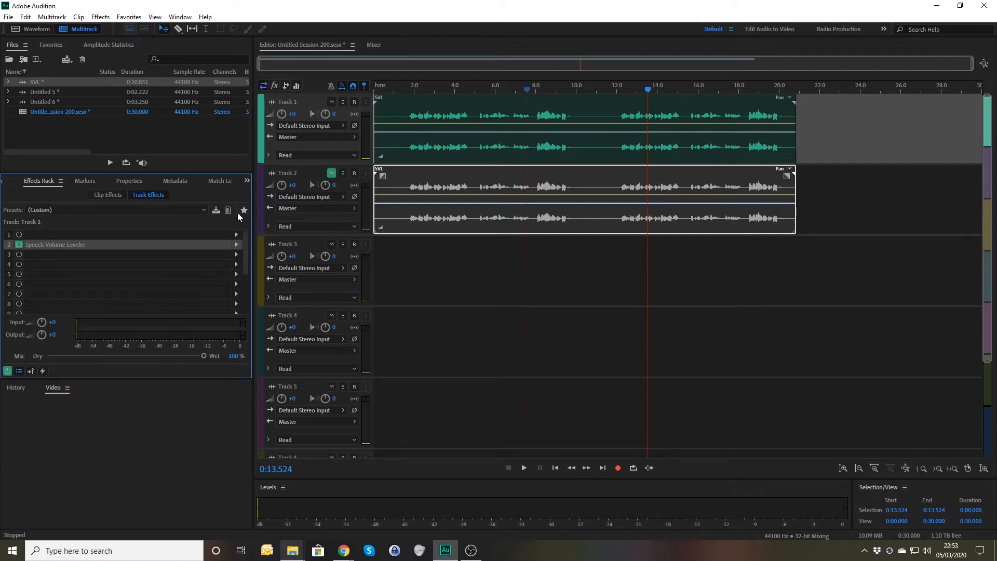
Open the SVL file's waveform, select the silence from about 10.46 to 12.0 s, and scan its amplitude statistics
double_click(43, 83)
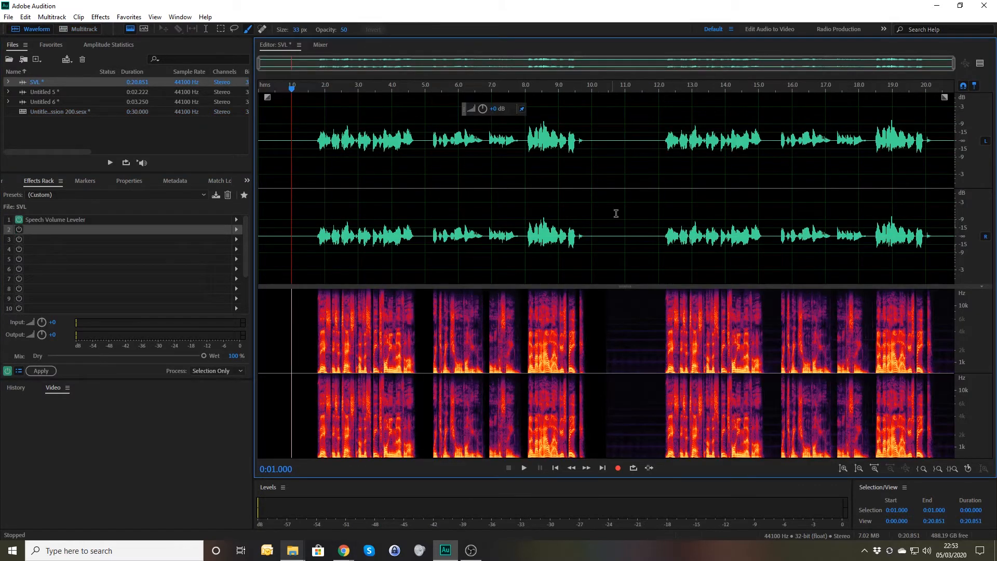
left_click_drag(607, 229, 660, 224)
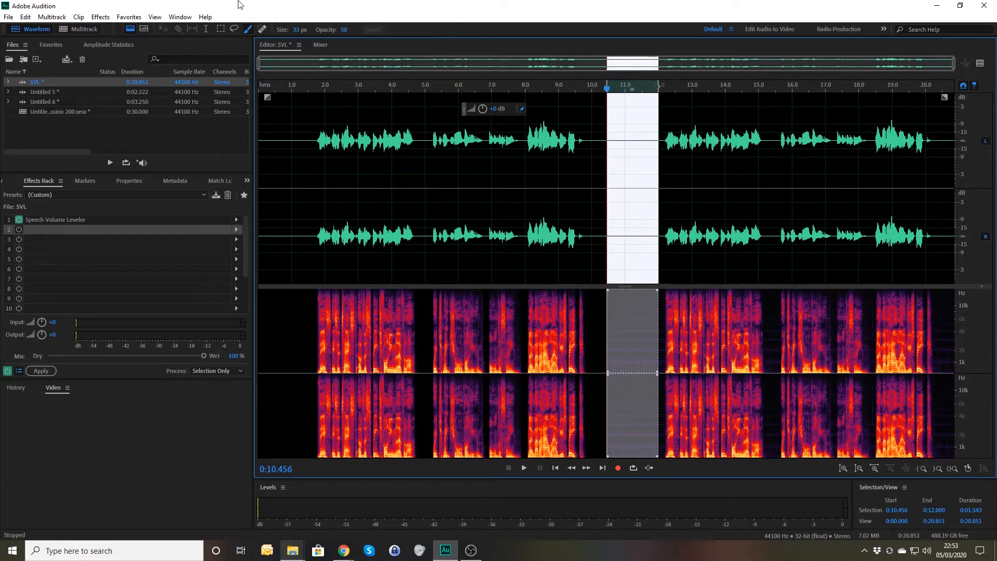
left_click(105, 44)
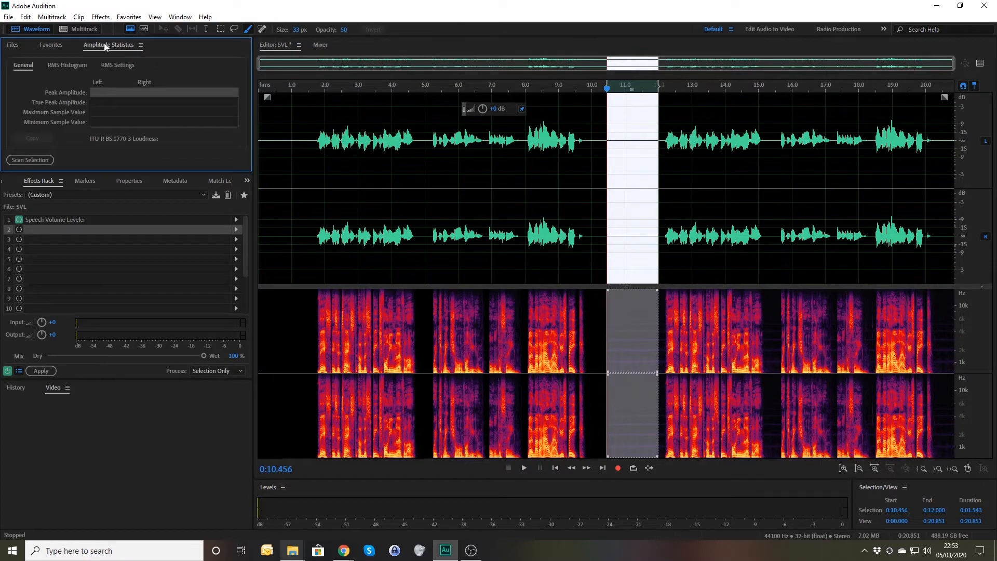
left_click(39, 162)
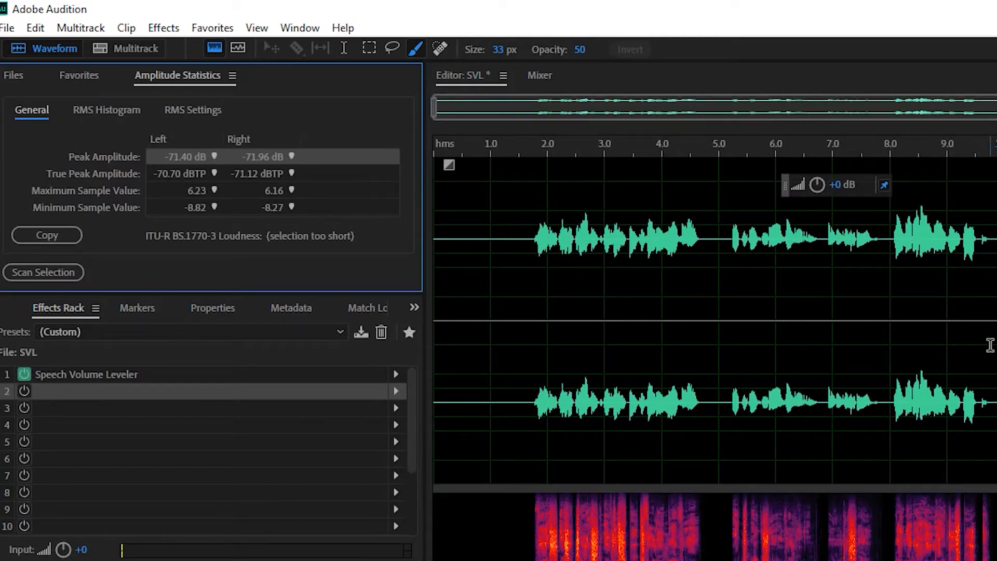
key("space")
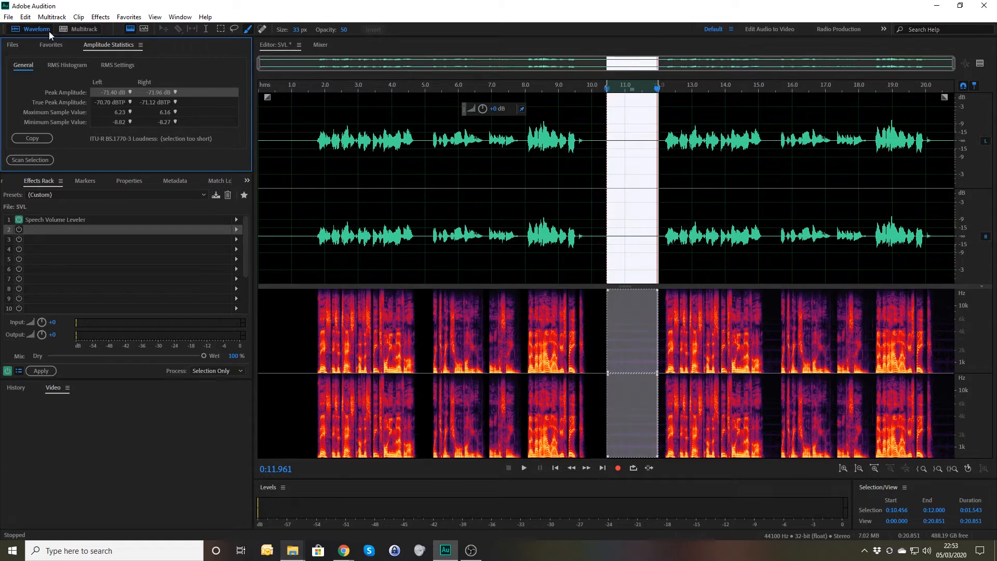
Return to the multitrack session and add the Dynamics effect to slot 1 of Track 1, ahead of the Speech Volume Leveler
left_click(80, 28)
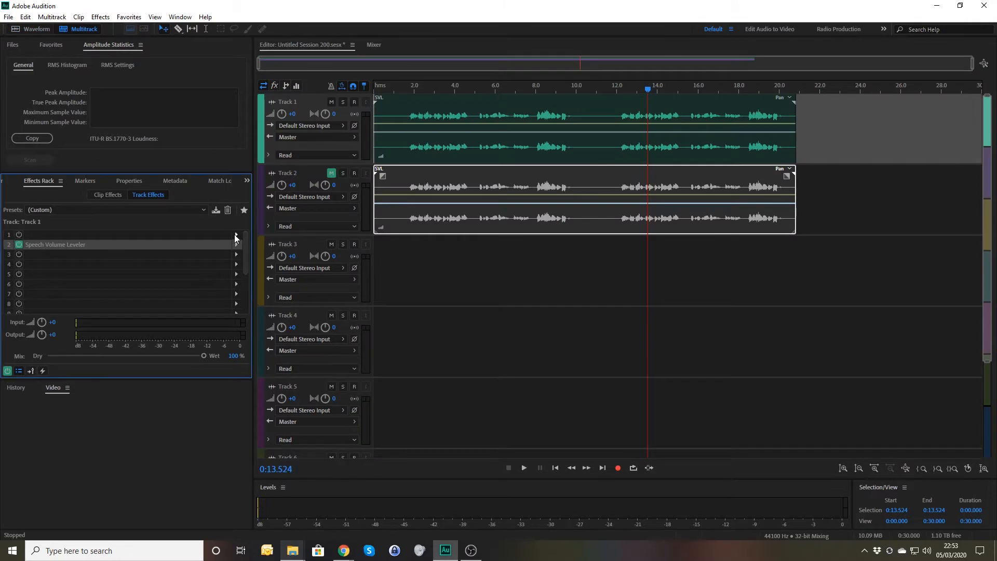
left_click(236, 235)
mouse_move(285, 275)
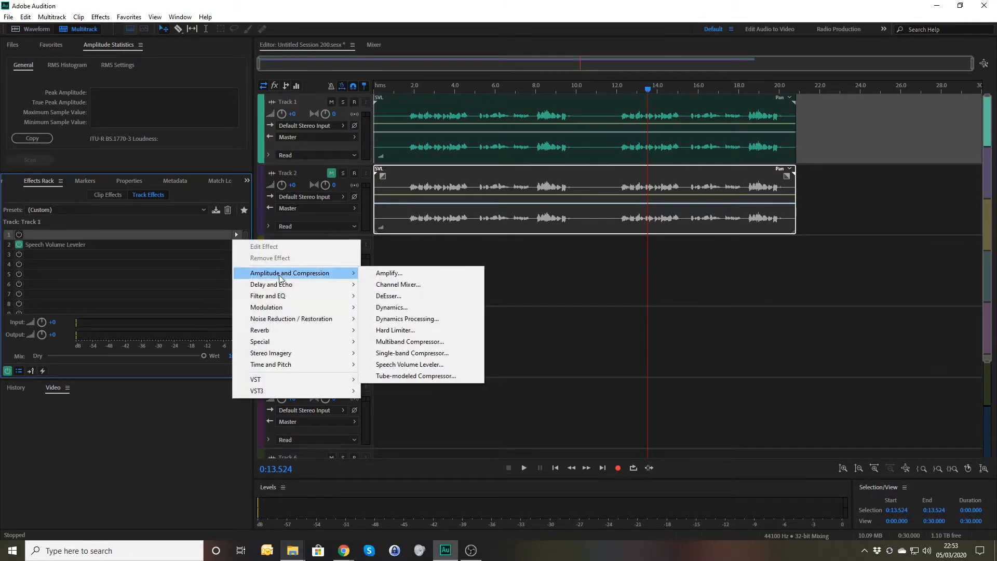
left_click(398, 308)
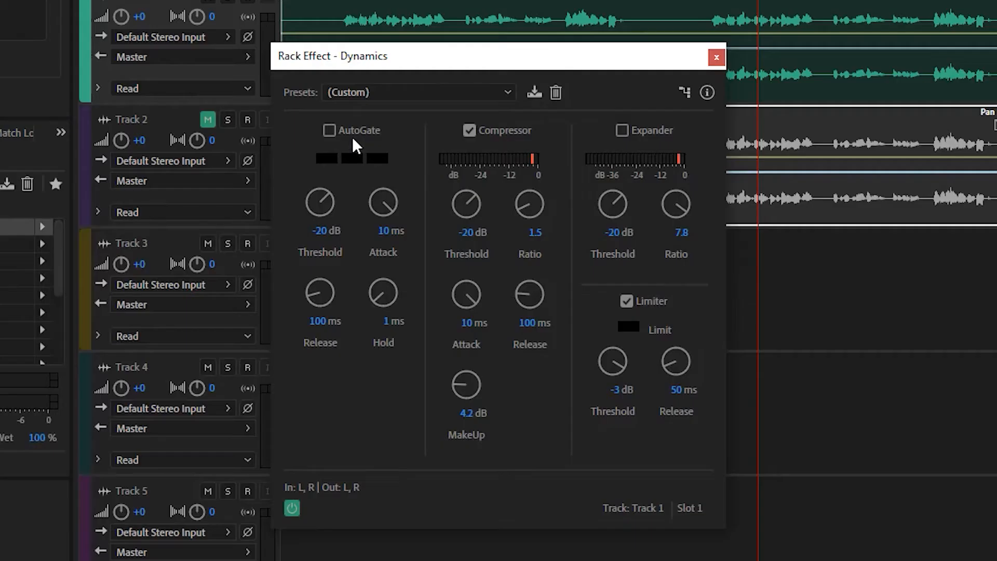
Enable AutoGate in Dynamics with a threshold of -70 dB, turn off the Compressor, and close the effect settings
left_click(415, 181)
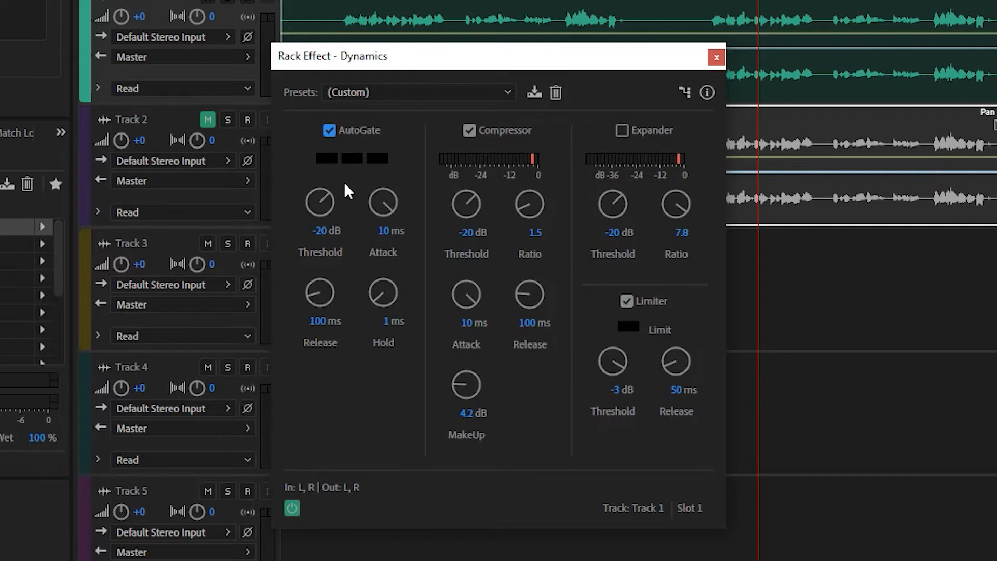
left_click(323, 230)
type("-70")
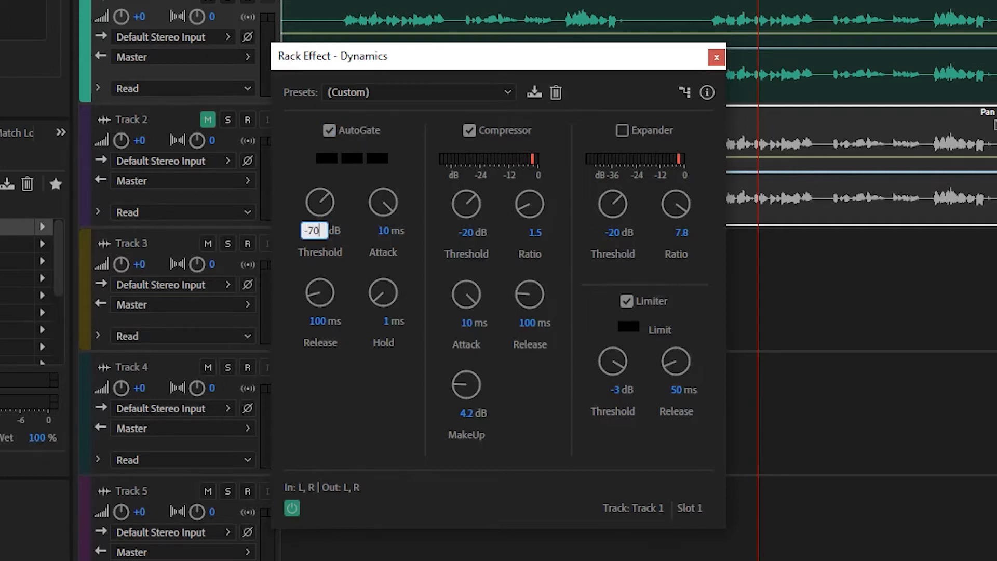
key("Return")
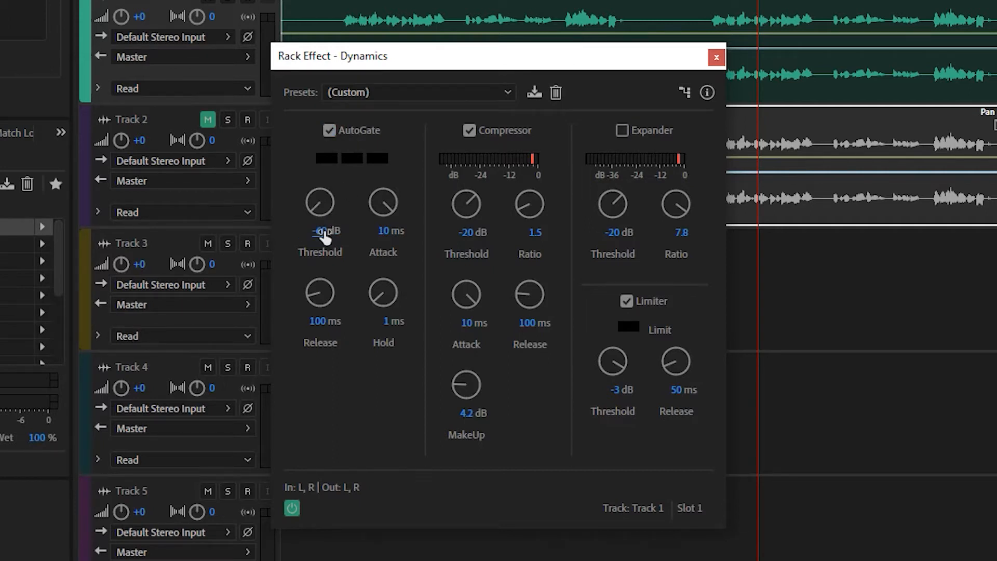
left_click(471, 131)
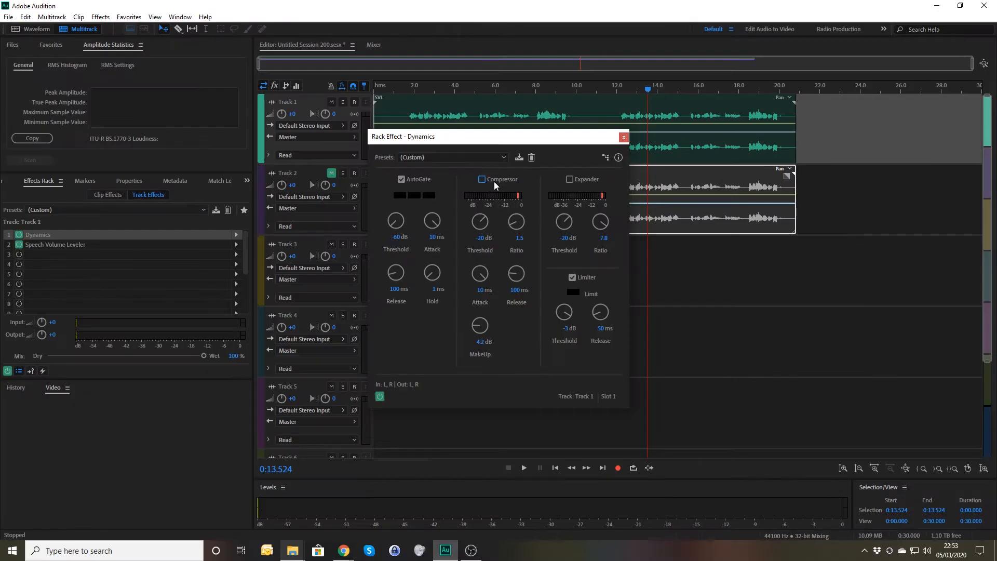
left_click(623, 137)
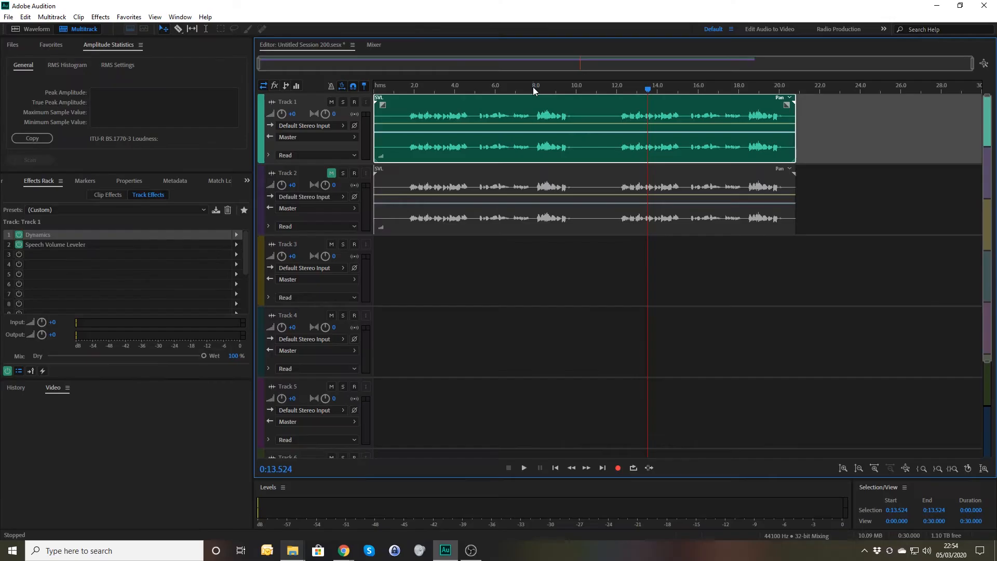
Play the gated and leveled Track 1 clip from about 7.86 s to the end of the speech
left_click(533, 89)
key("space")
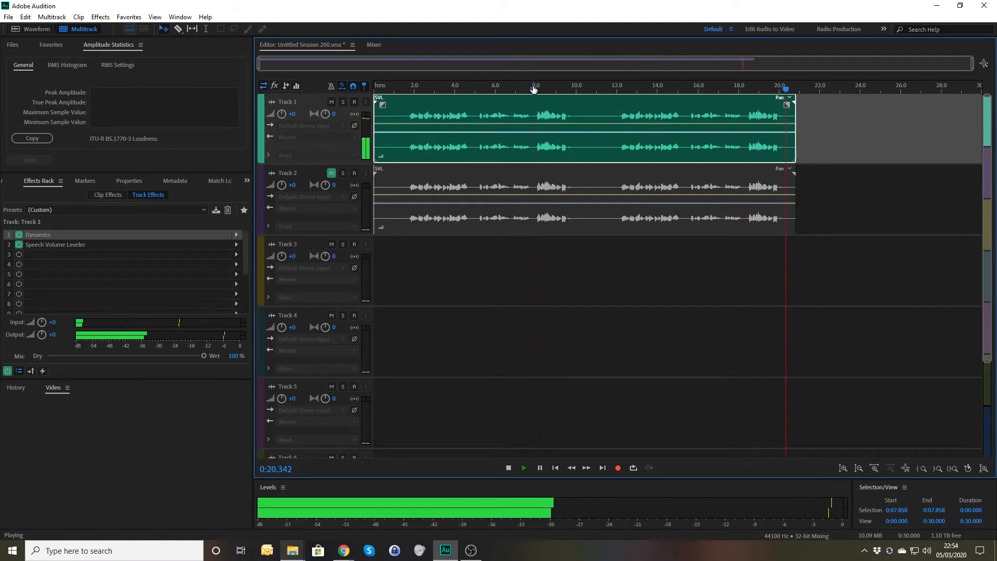
key("space")
Bypass Dynamics on Track 1 and play the clip from about 0.9 s with only the leveler active
left_click(391, 85)
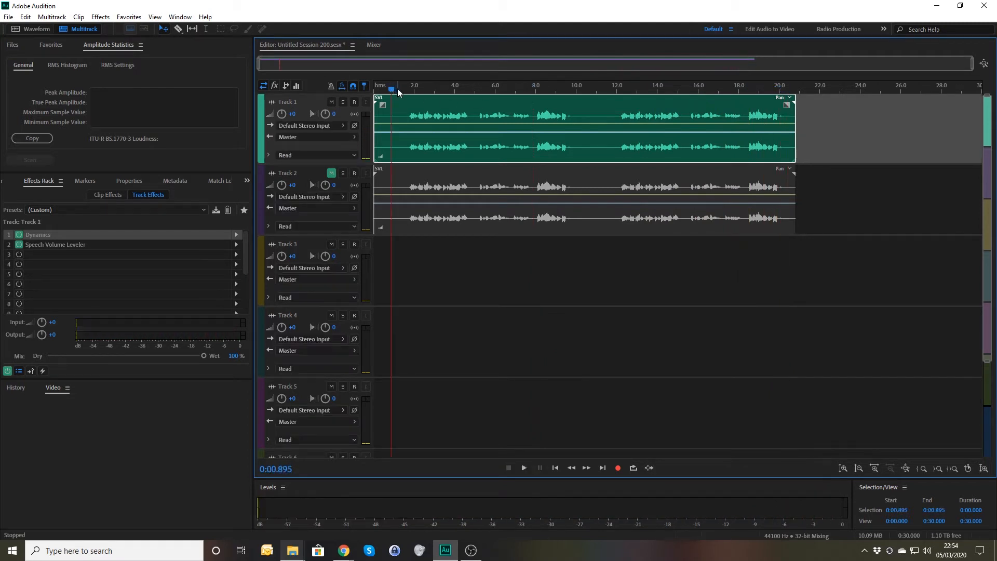
left_click(18, 234)
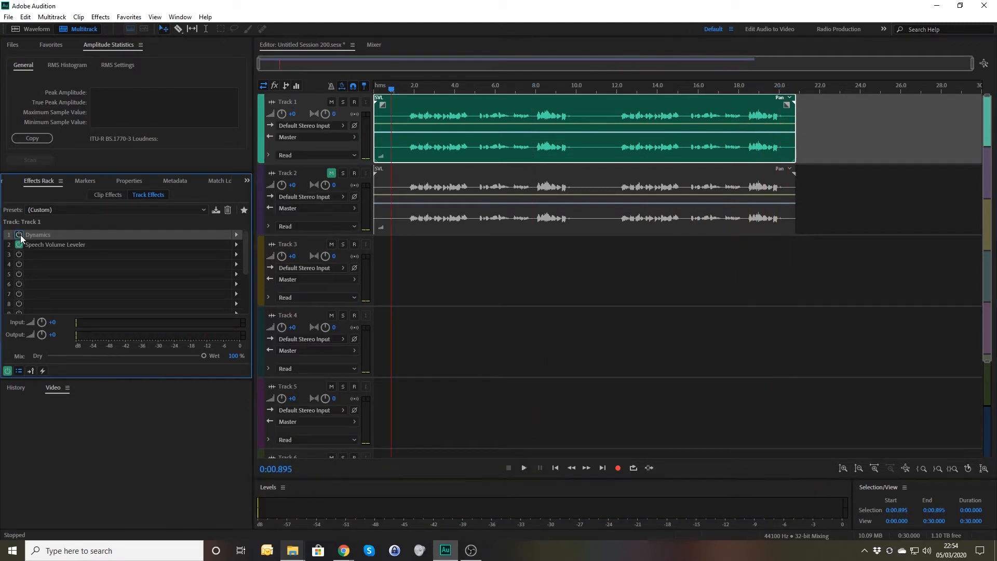
key("space")
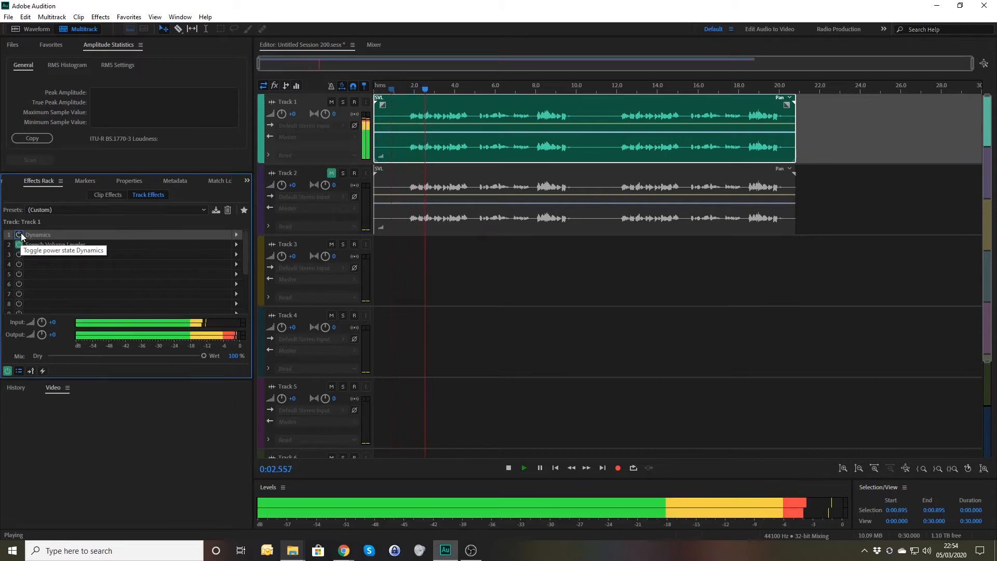
Stop playback, delete the Track 2 clip, and mix down the entire session to a new file with Dynamics bypassed
right_click(556, 273)
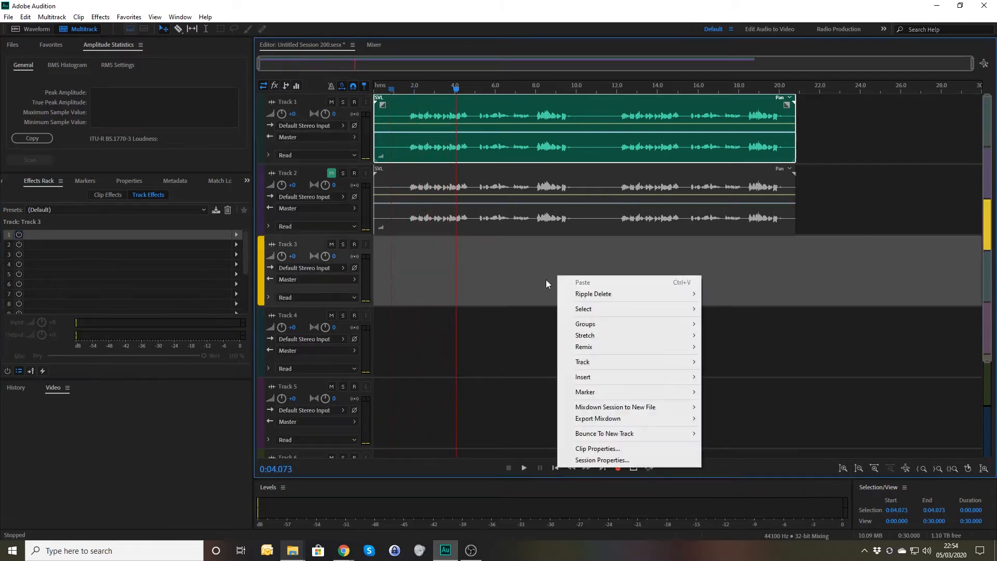
left_click(504, 219)
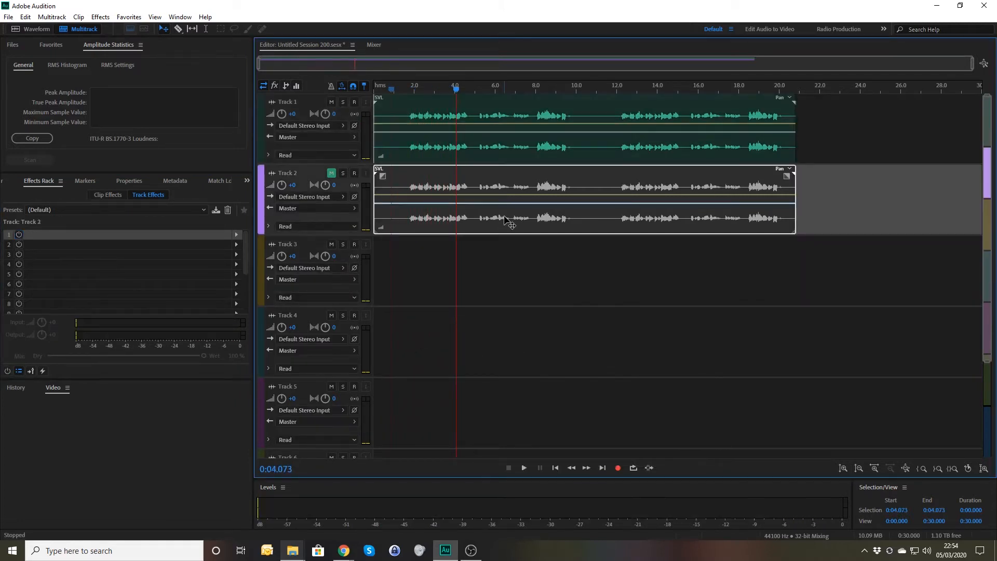
right_click(583, 269)
mouse_move(668, 378)
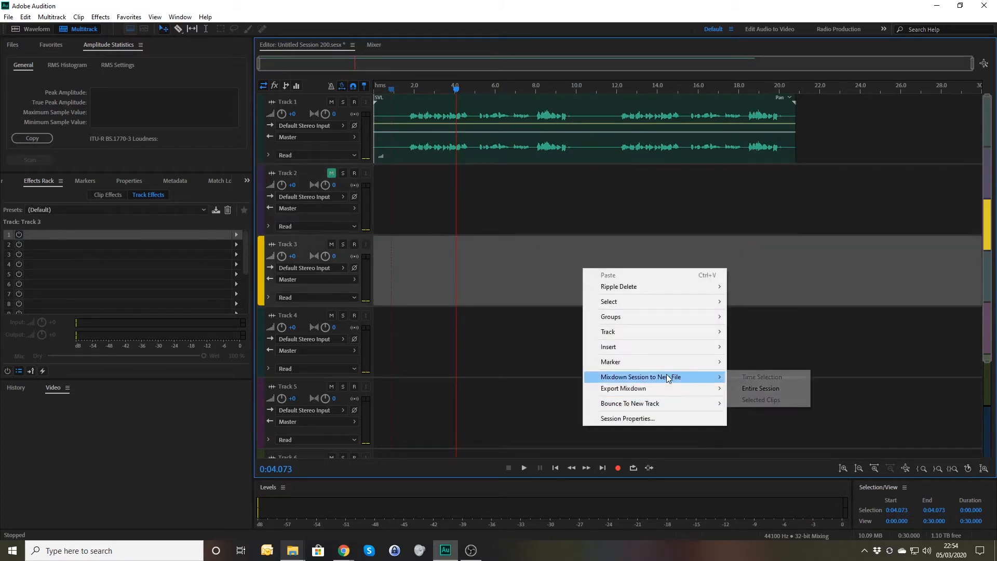
left_click(755, 388)
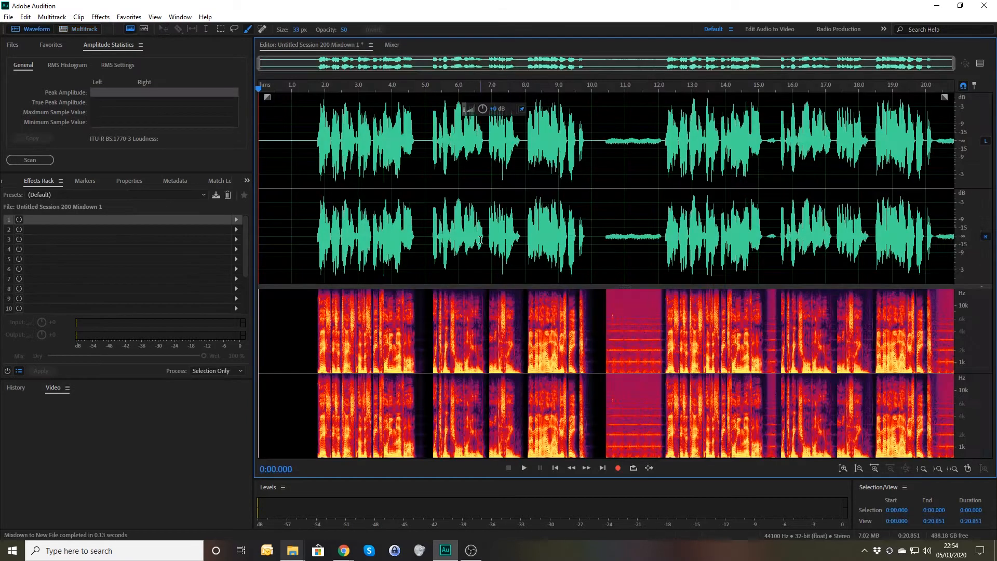
Play the ungated mixdown from 10 s through the background noise, and from about 0.25 s through the opening speech
left_click(595, 236)
key("space")
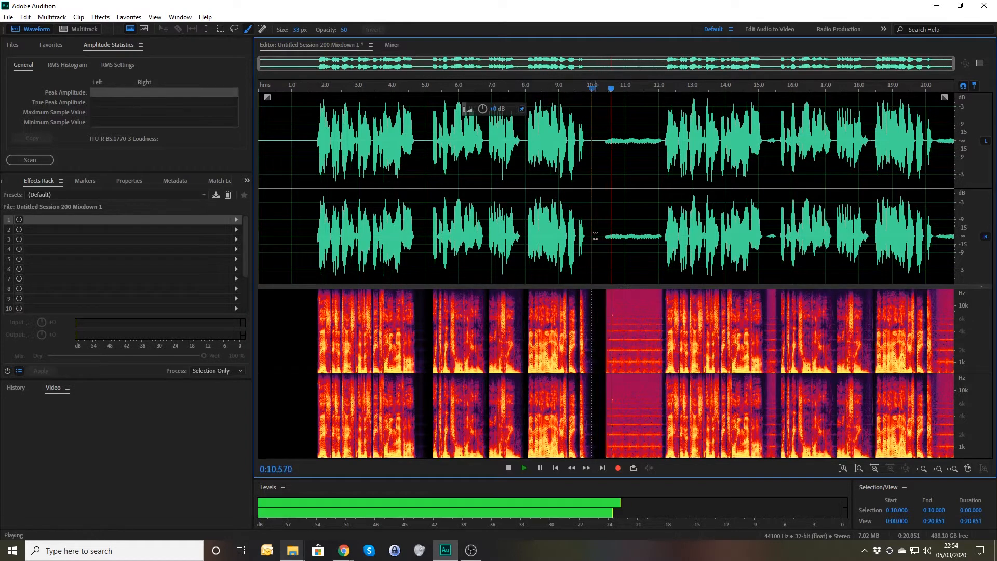
key("space")
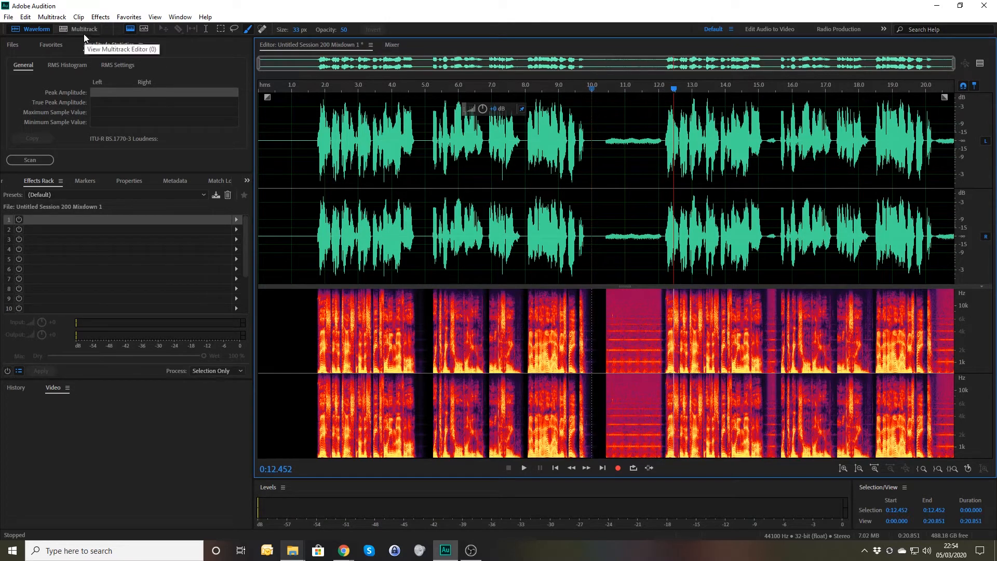
left_click(266, 227)
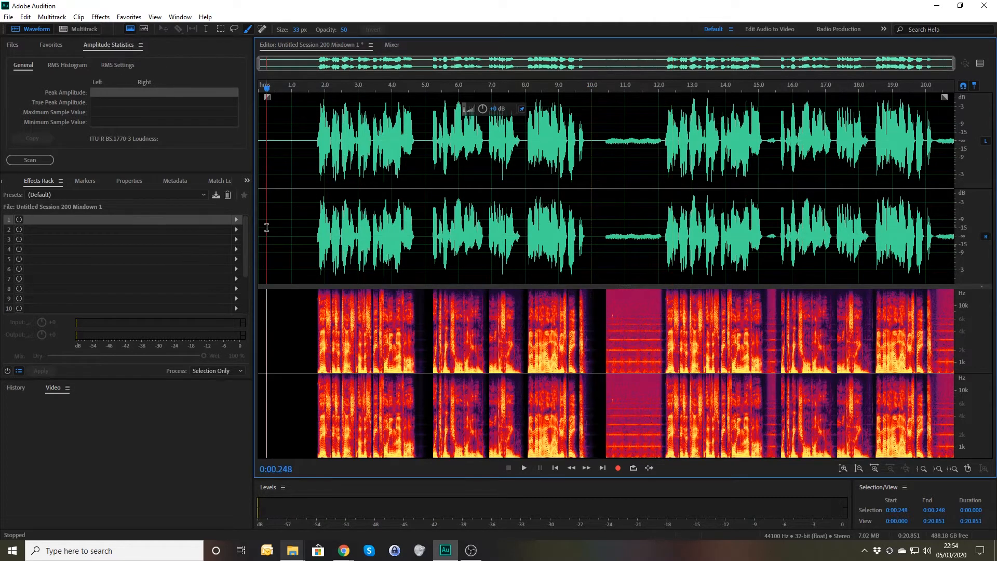
key("space")
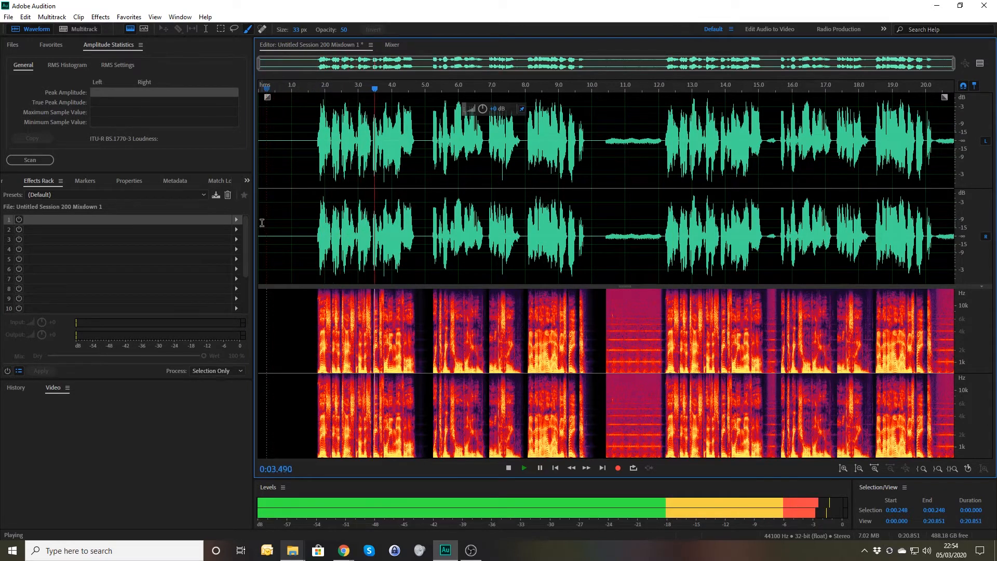
key("space")
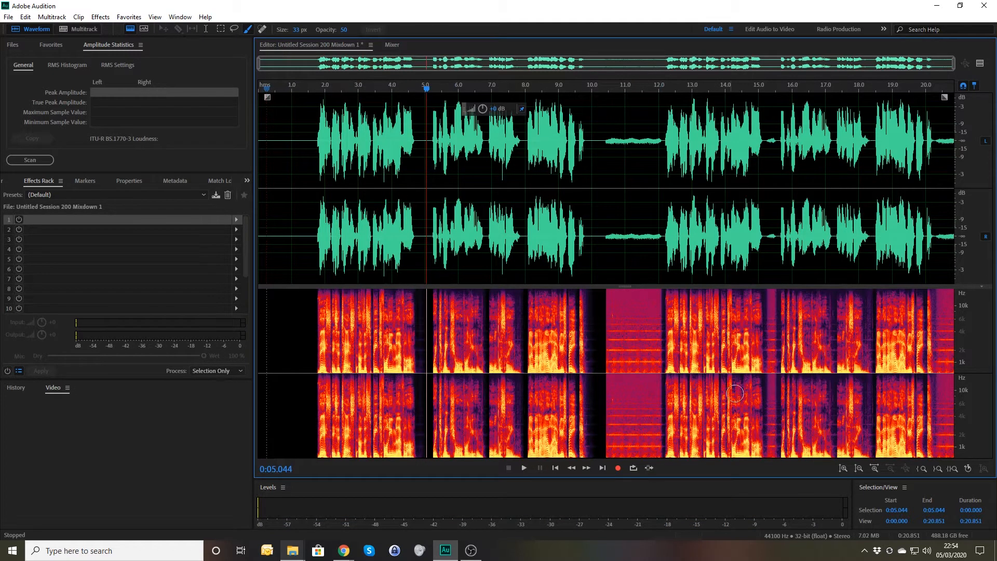
Return to the multitrack session, re-enable Dynamics on Track 1, and mix down the entire session to a new file
left_click(82, 34)
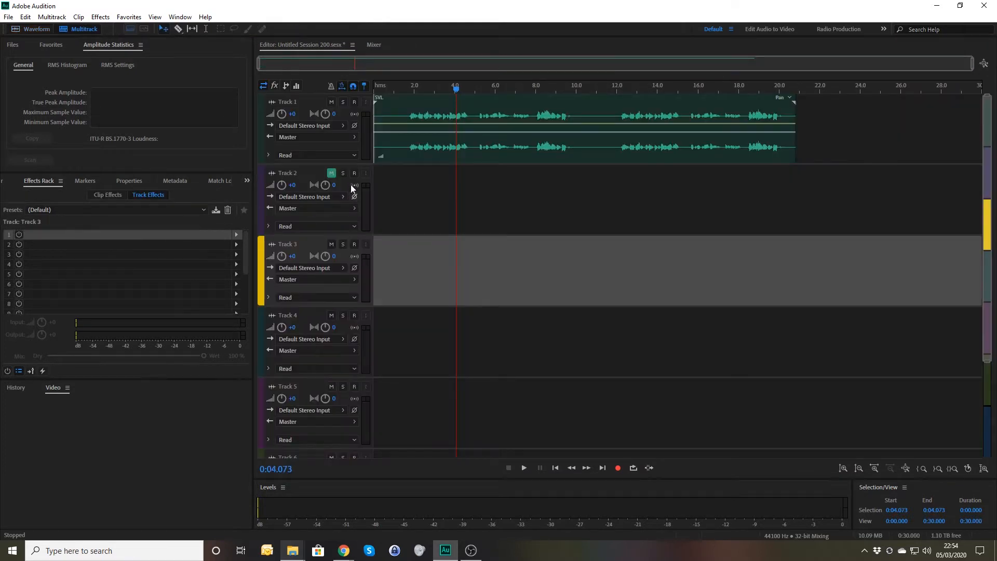
left_click(313, 108)
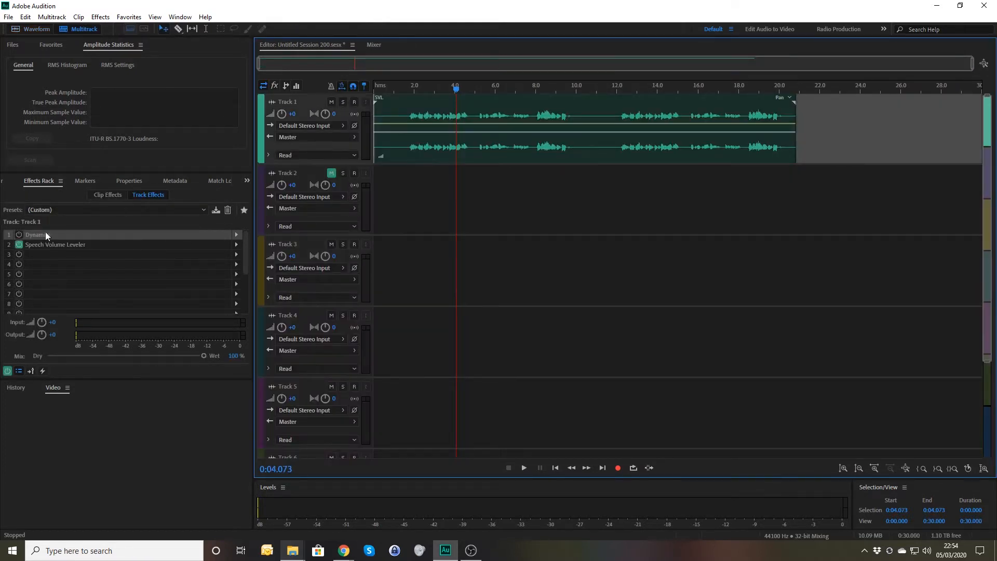
left_click(19, 234)
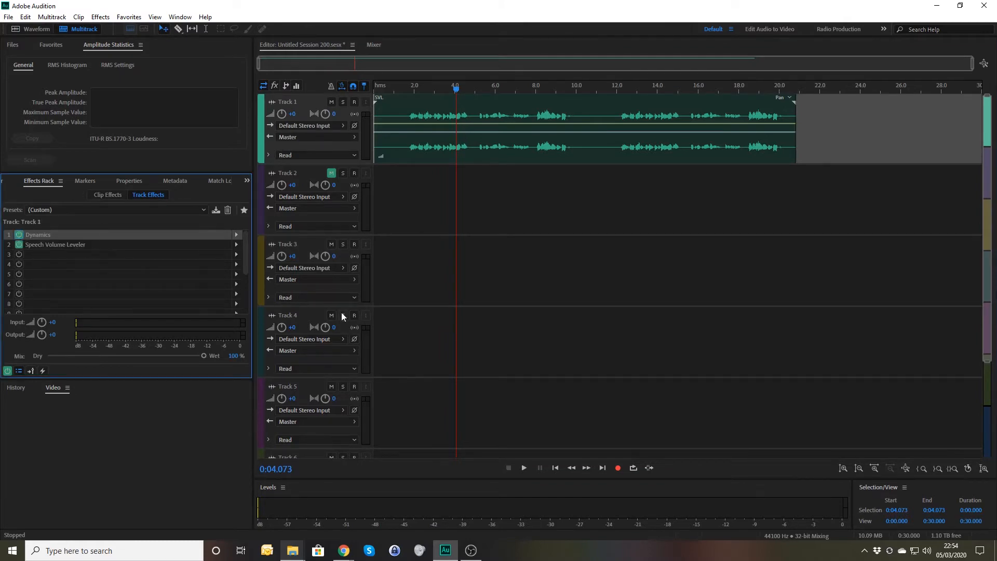
right_click(530, 257)
mouse_move(610, 363)
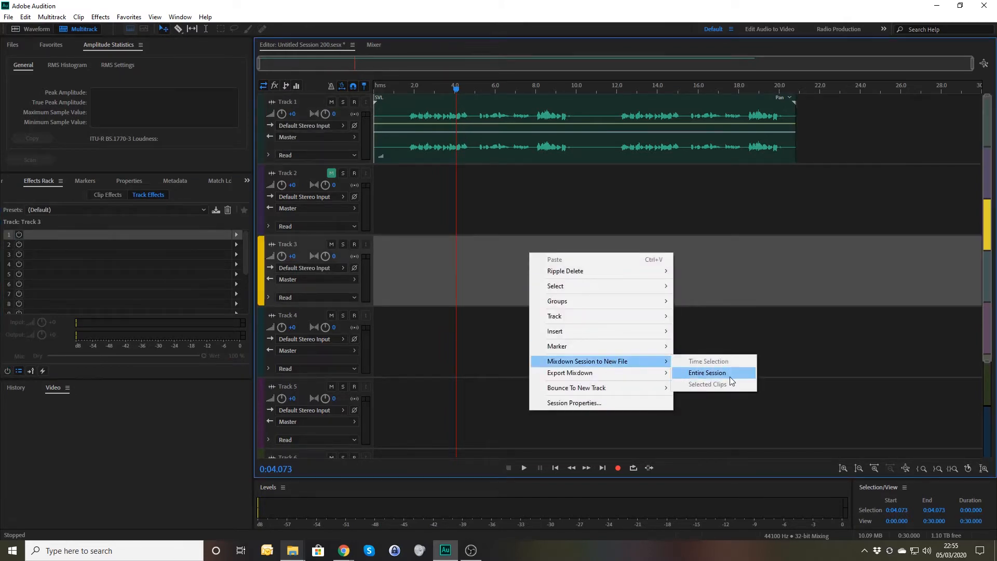
left_click(723, 375)
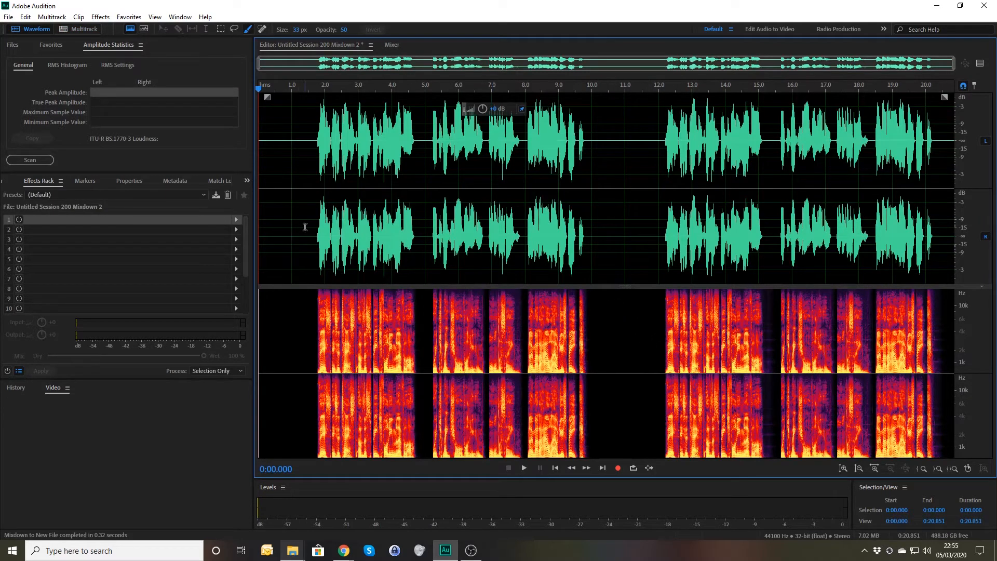
Play the gated mixdown from about 1.57 s through to the end of the speech
left_click(310, 242)
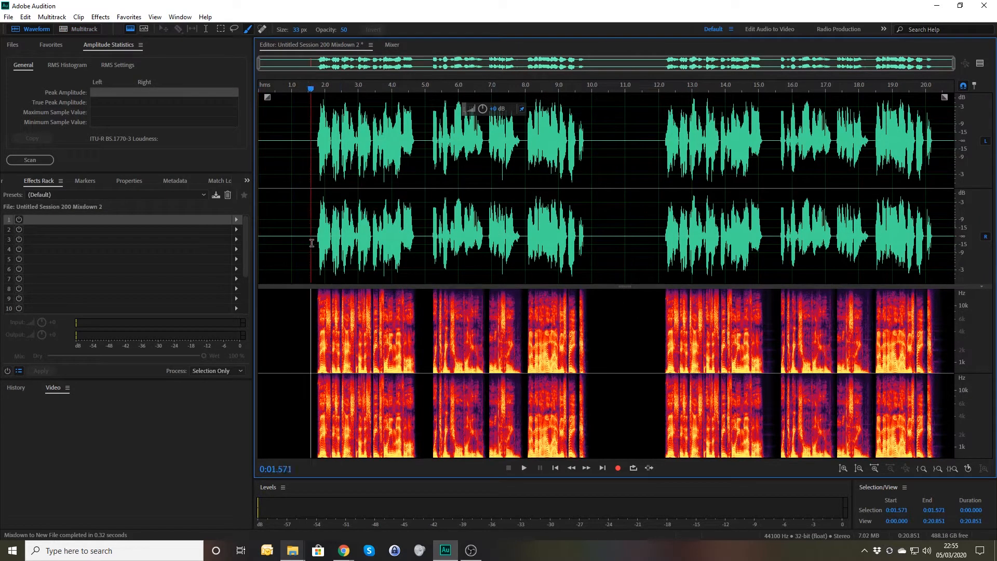
key("space")
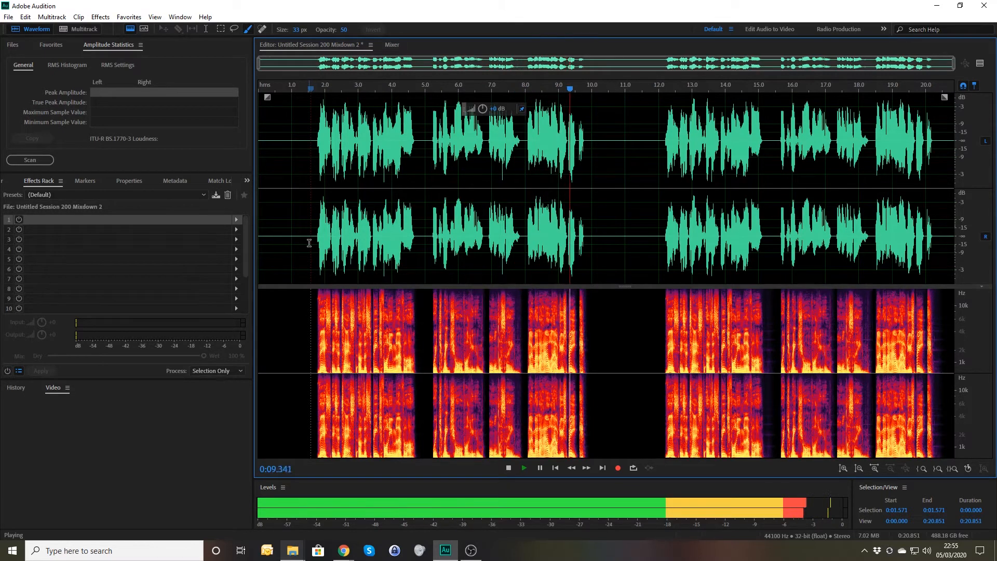
key("space")
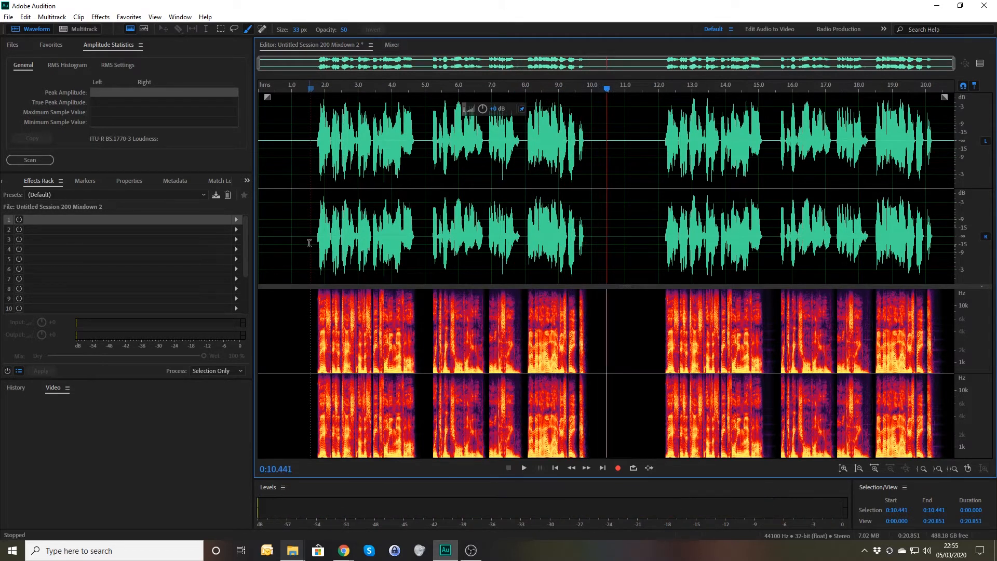
key("space")
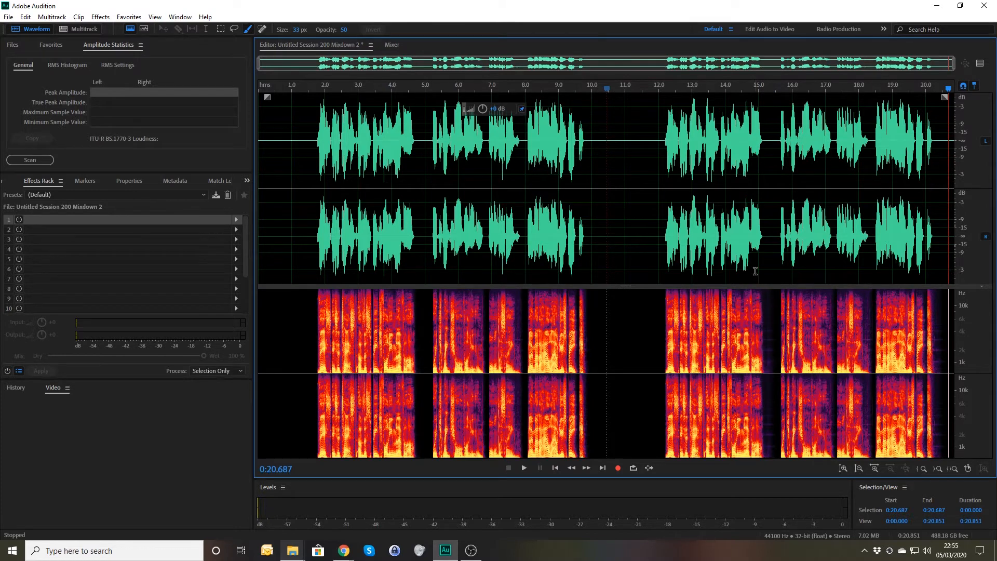
Play a close-up section of the gated mixdown starting at about 11.81 s, before the second speech passage
left_click(652, 219)
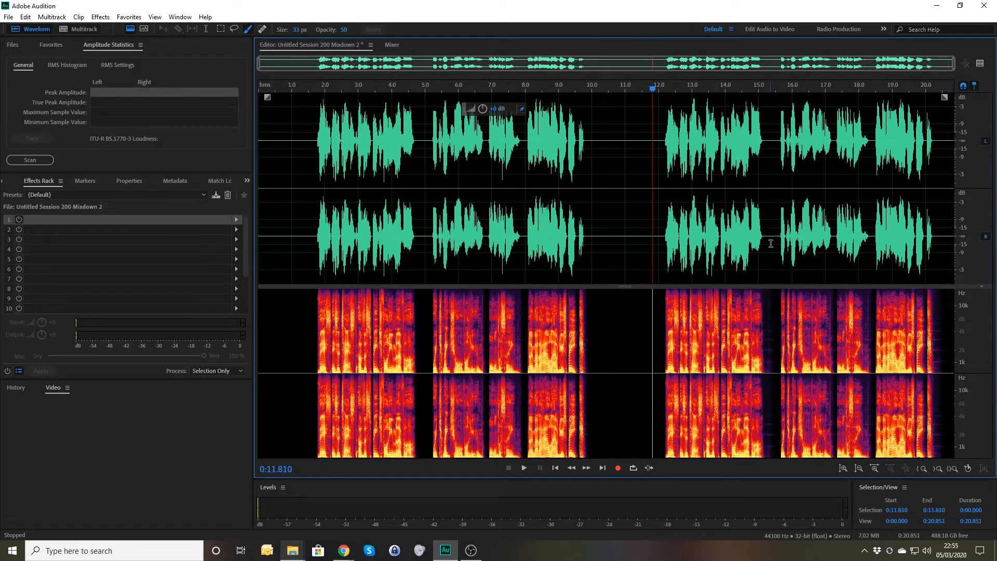
scroll(770, 238, "up", 3)
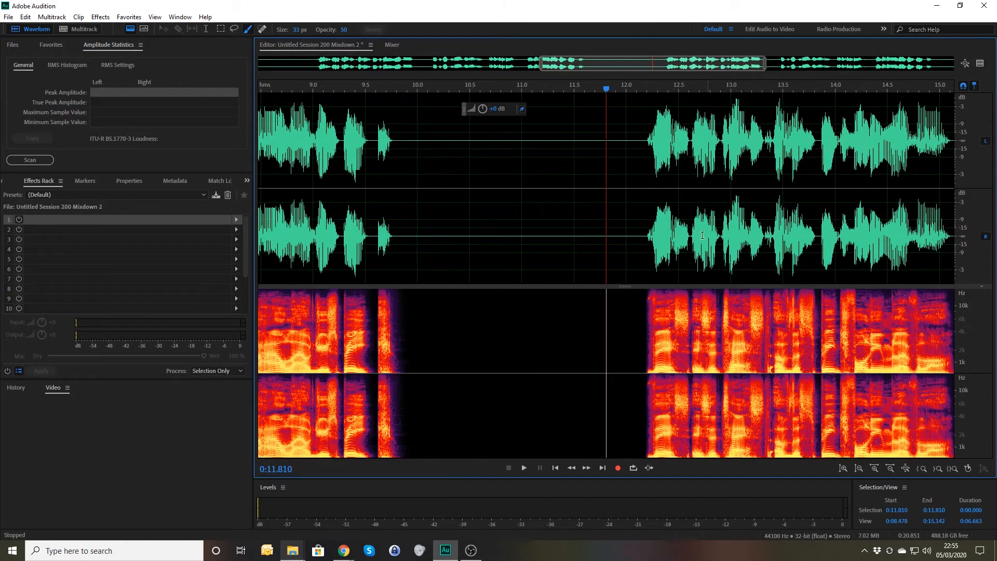
key("space")
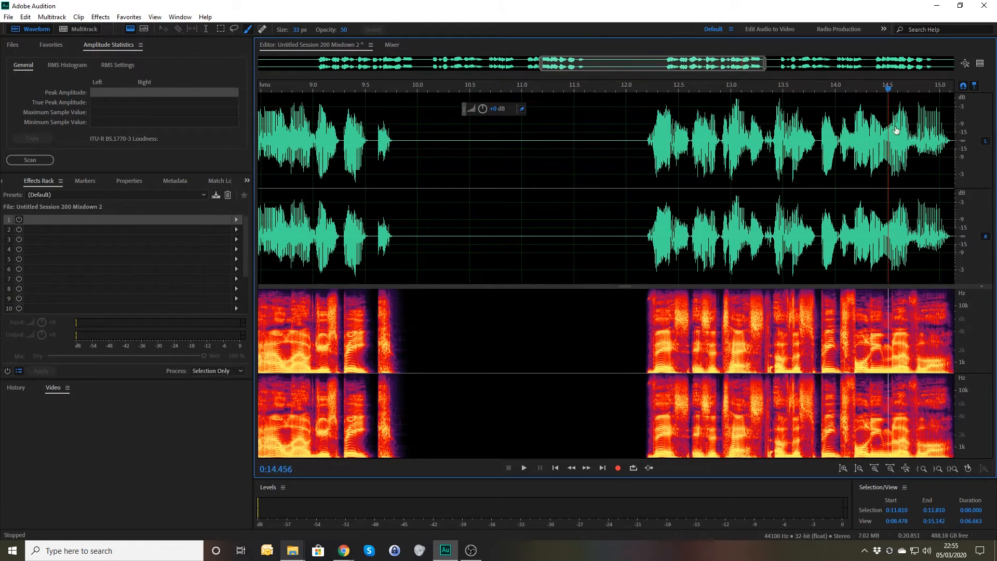
Select and play the pause from about 15.21 s to 15.64 s and scan the selection's amplitude statistics
left_click_drag(748, 166, 659, 173)
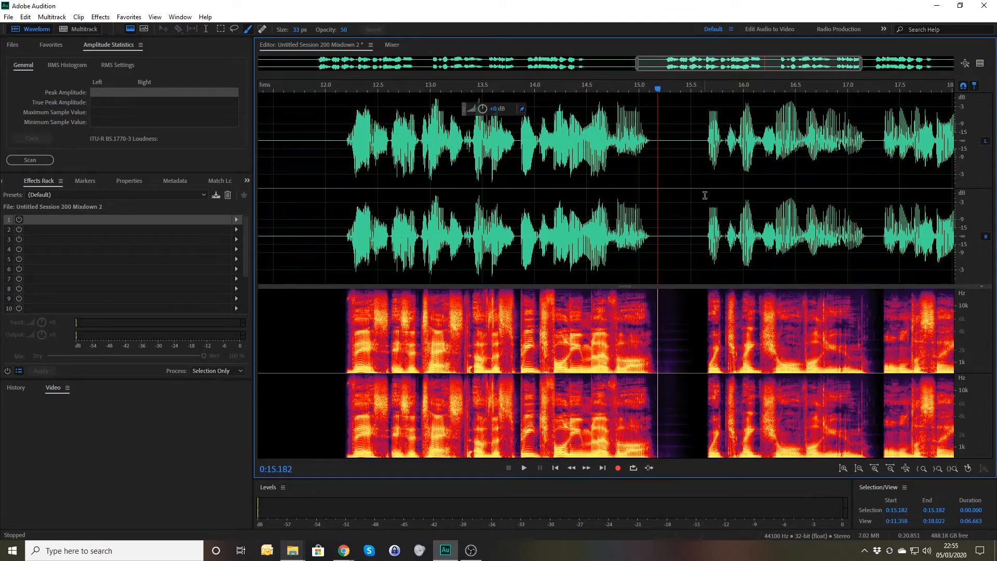
left_click_drag(704, 195, 661, 199)
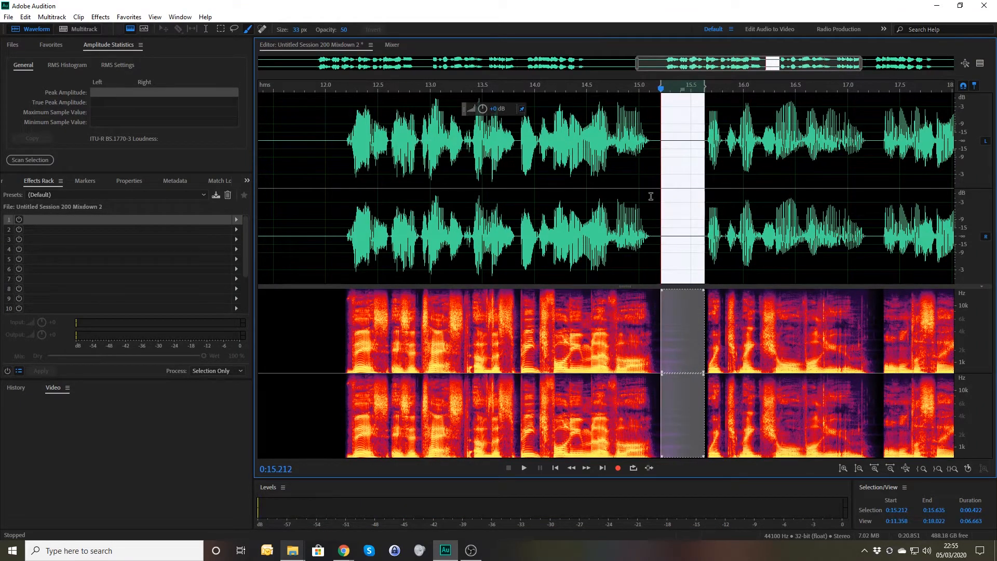
key("space")
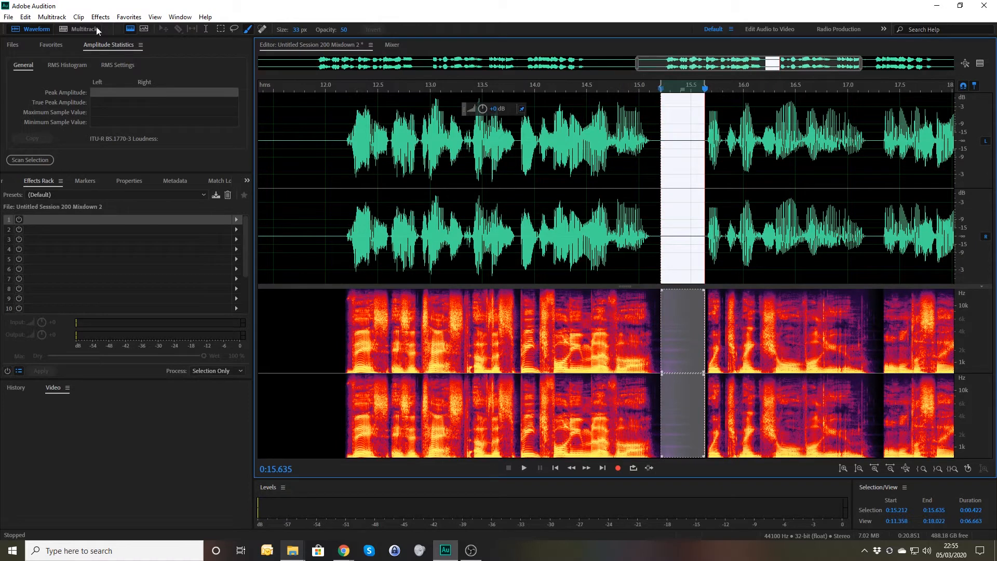
left_click(24, 160)
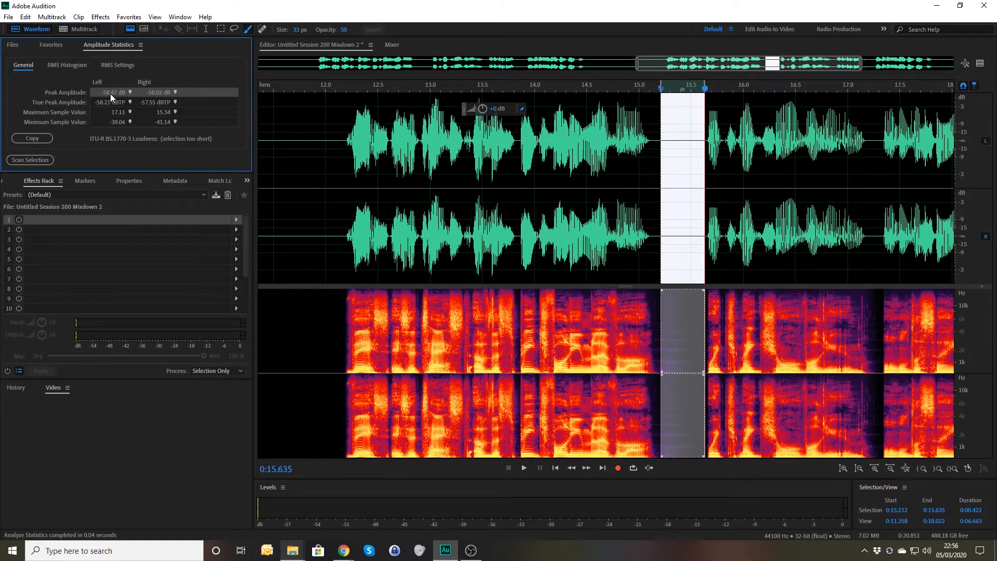
Normalize the selected pause to 98.8 % with all channels treated equally, and play the audio
left_click(95, 21)
mouse_move(154, 144)
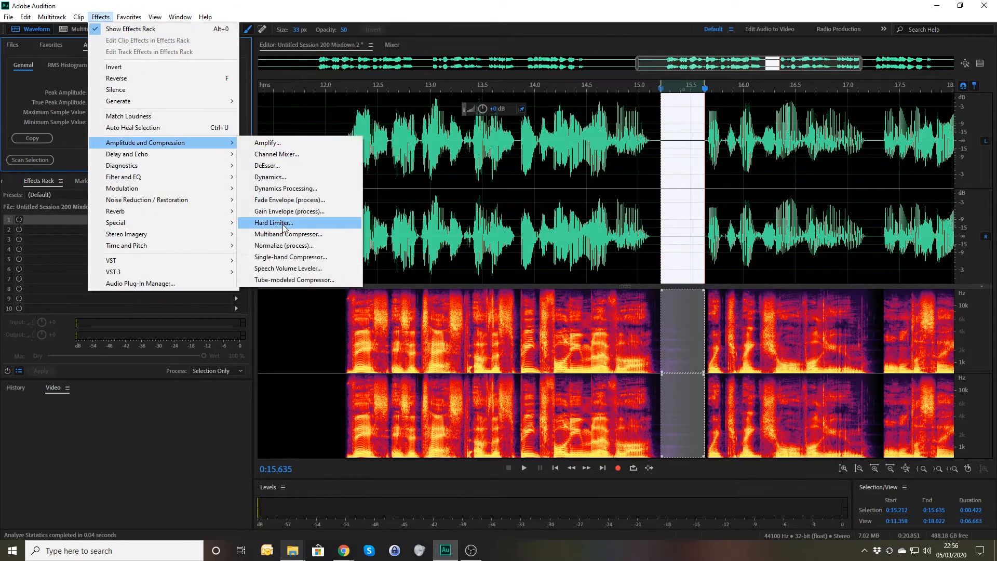
left_click(281, 246)
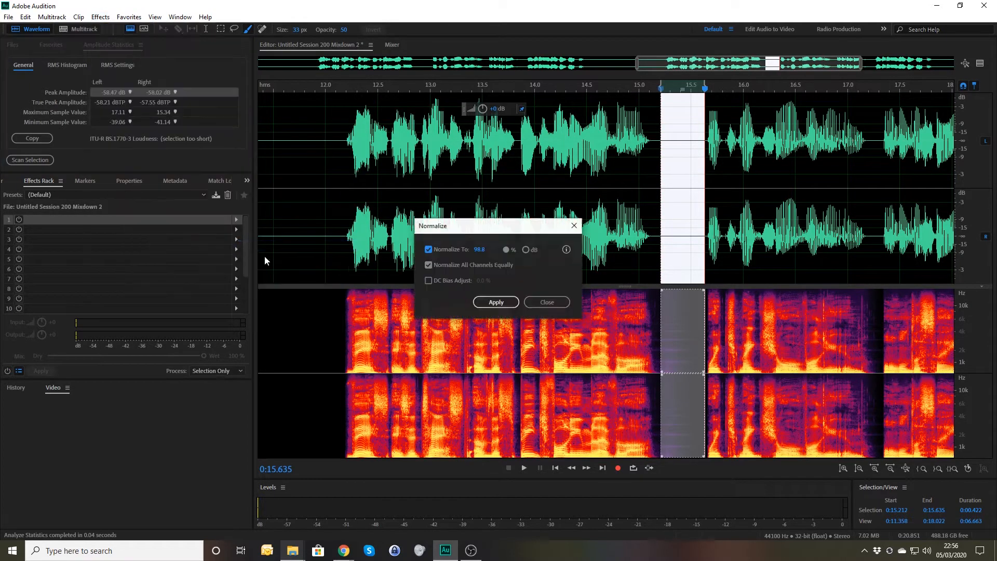
left_click(496, 302)
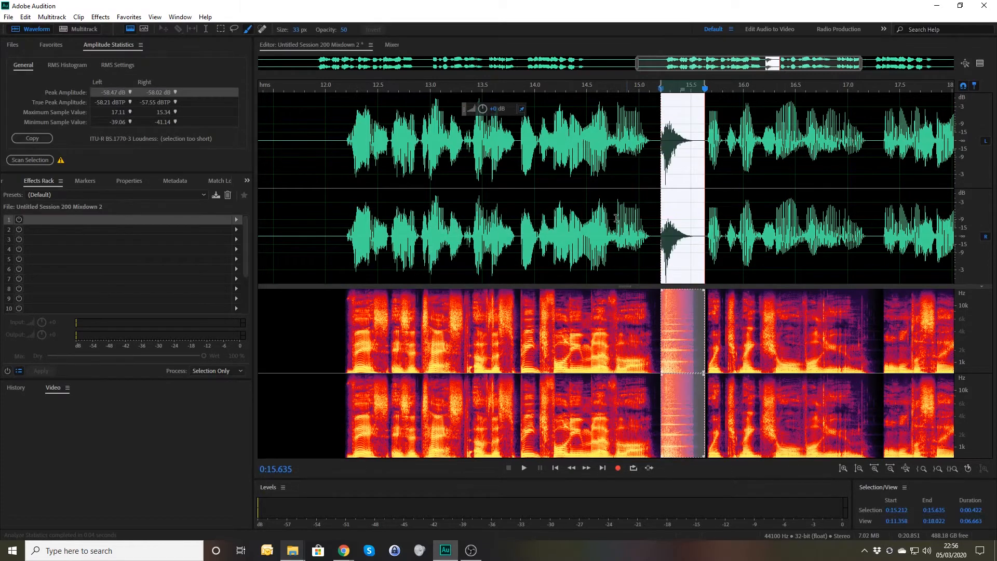
key("space")
key("space")
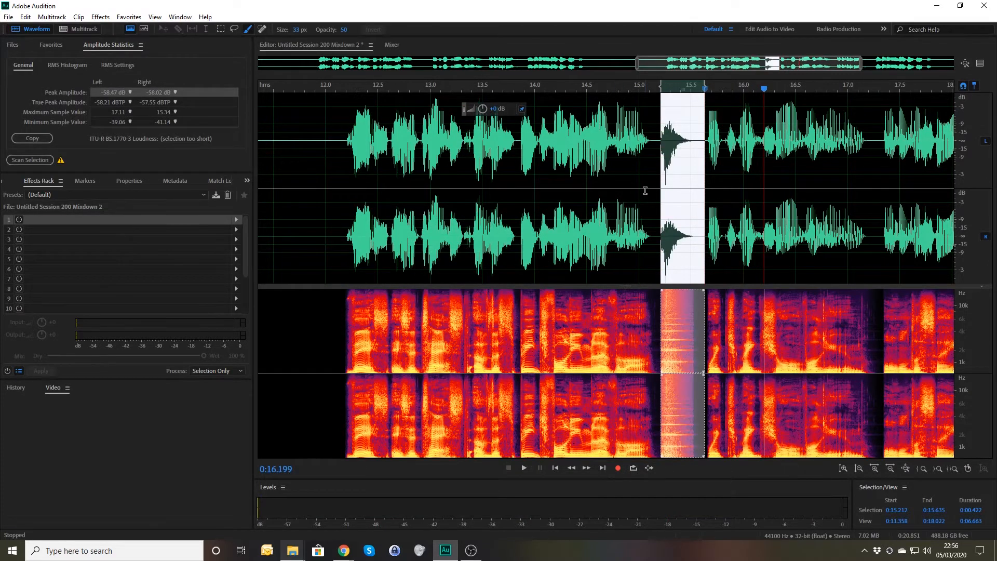
Play the normalized pause from just before its start and undo the normalization
left_click(644, 191)
key("space")
key("space")
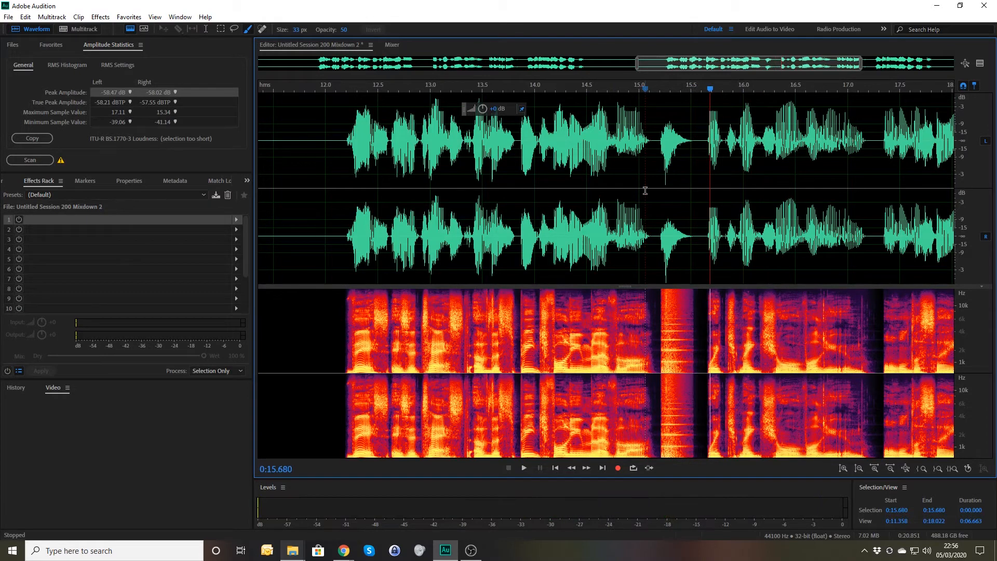
key("ctrl+z")
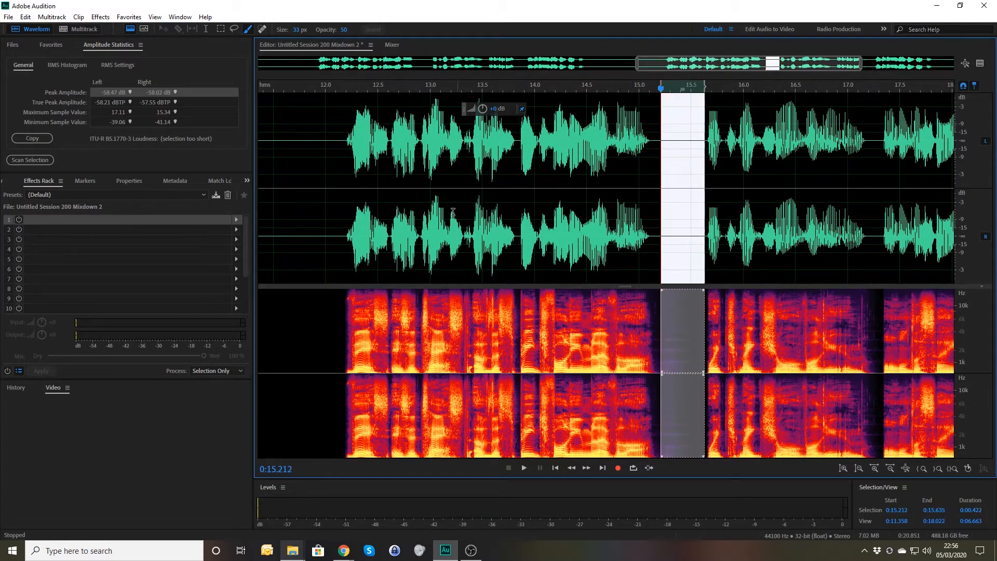
Return to the multitrack session and delete the clip from Track 1
left_click(308, 207)
scroll(315, 207, "down", 4)
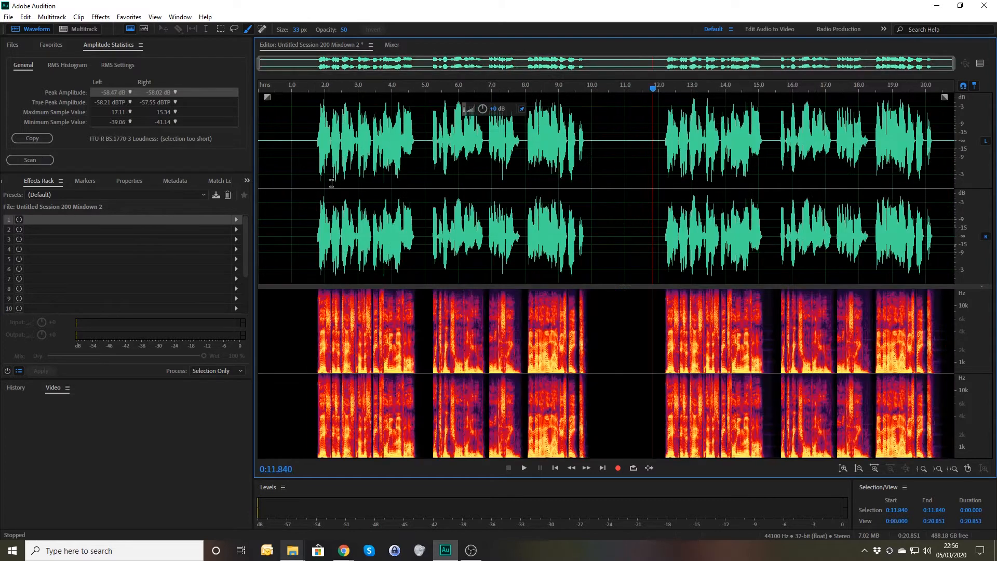
left_click(303, 172)
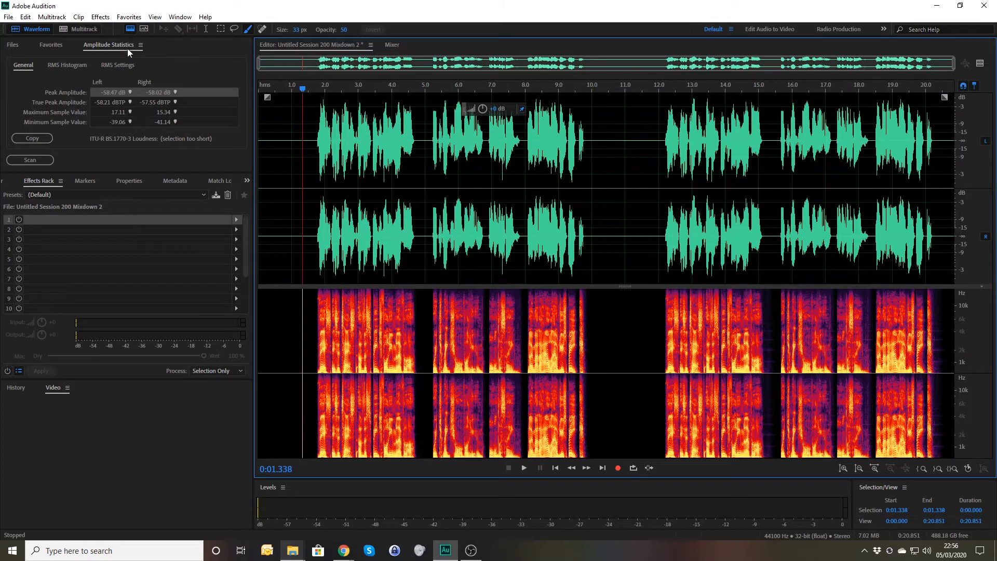
left_click(78, 29)
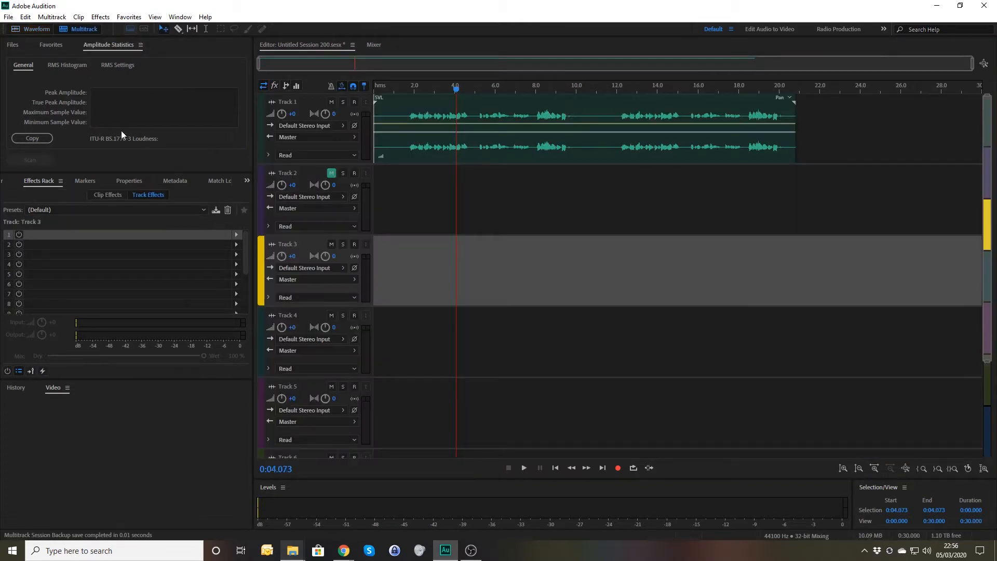
left_click(433, 116)
key("Delete")
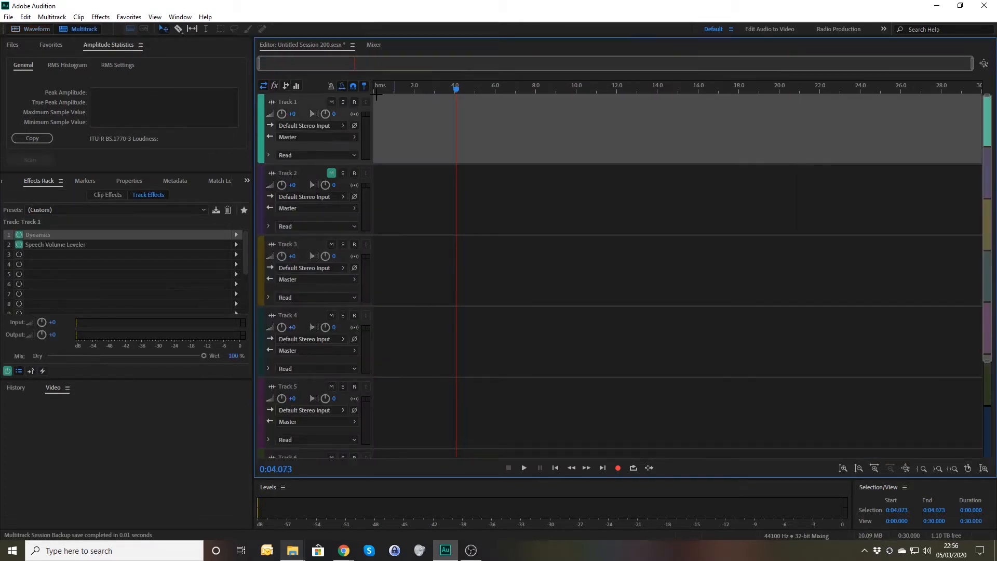
Place Untitled 5 at the start of Track 1 and Untitled 6 after it with a short gap
left_click(12, 45)
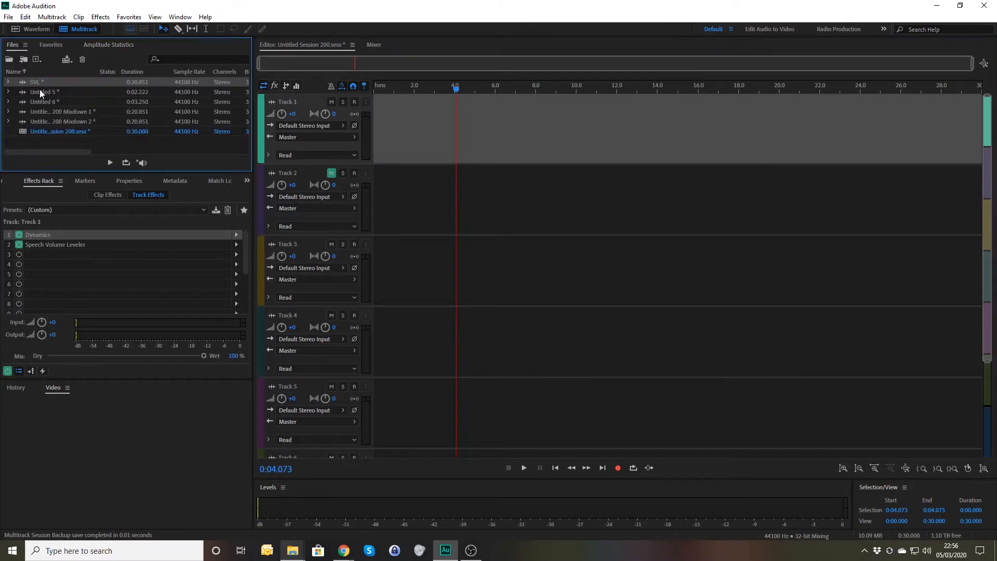
left_click_drag(40, 92, 396, 127)
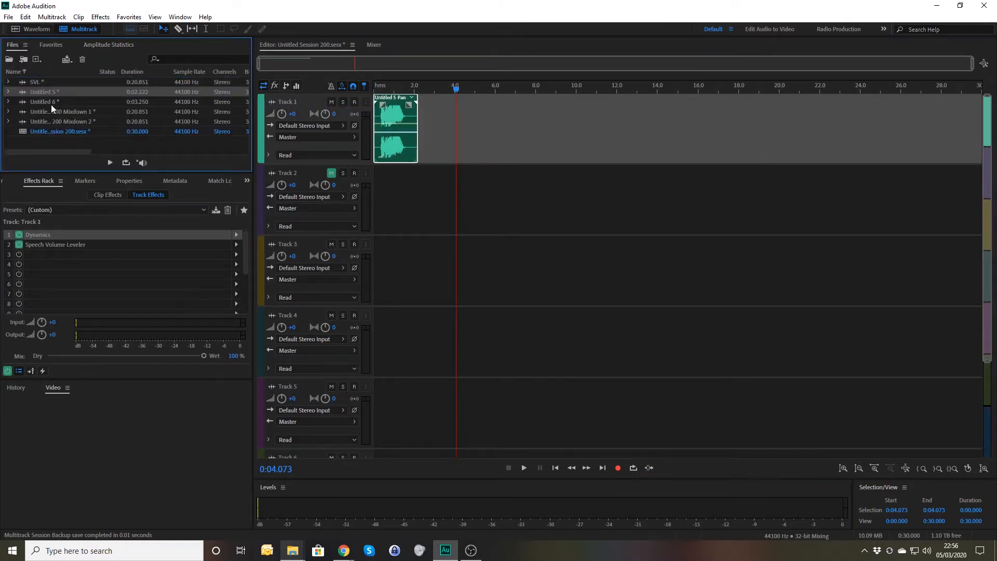
left_click_drag(52, 108, 406, 128)
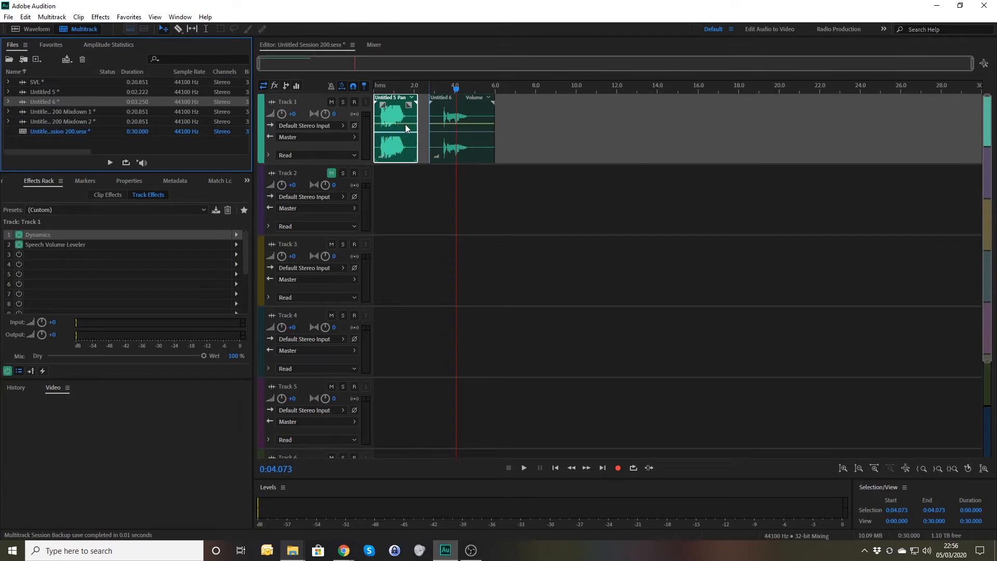
Bypass Dynamics and the Speech Volume Leveler on Track 1 and play both clips from the session start
left_click(384, 87)
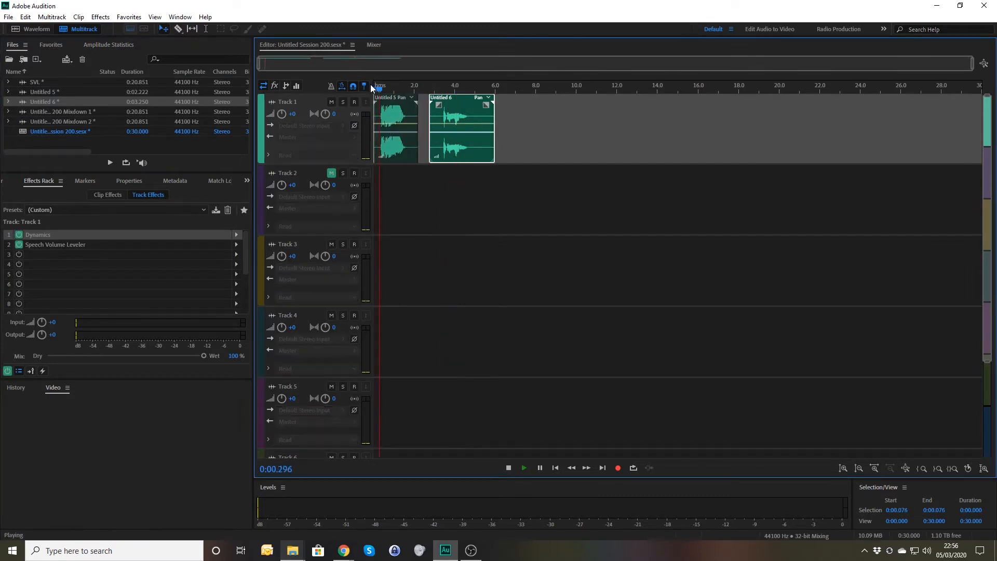
left_click(18, 235)
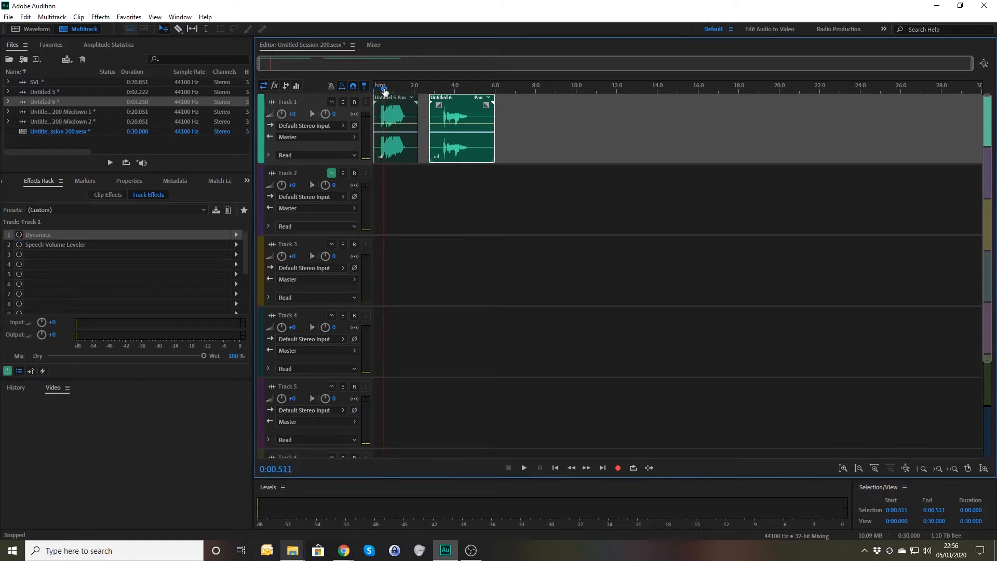
left_click_drag(383, 88, 366, 86)
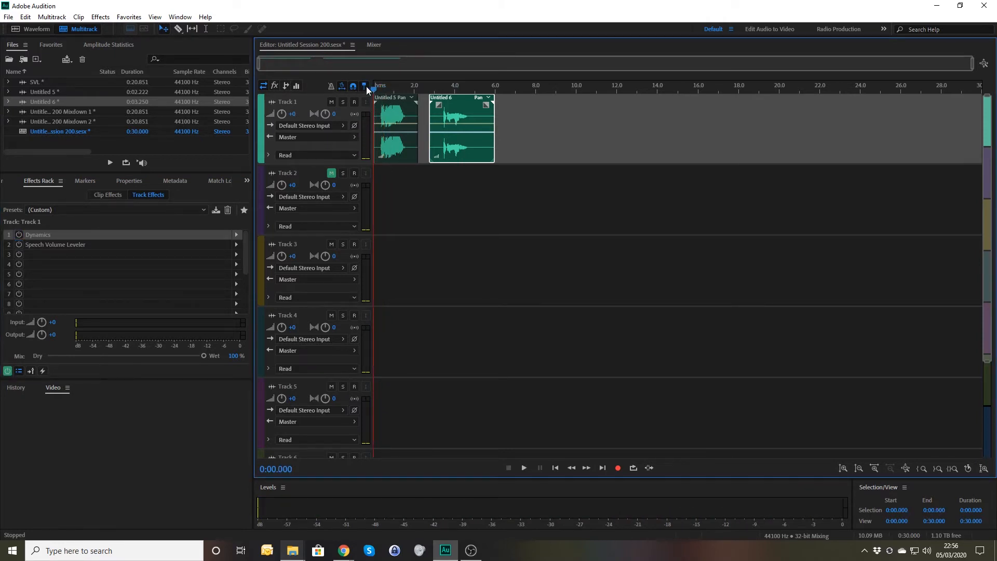
key("space")
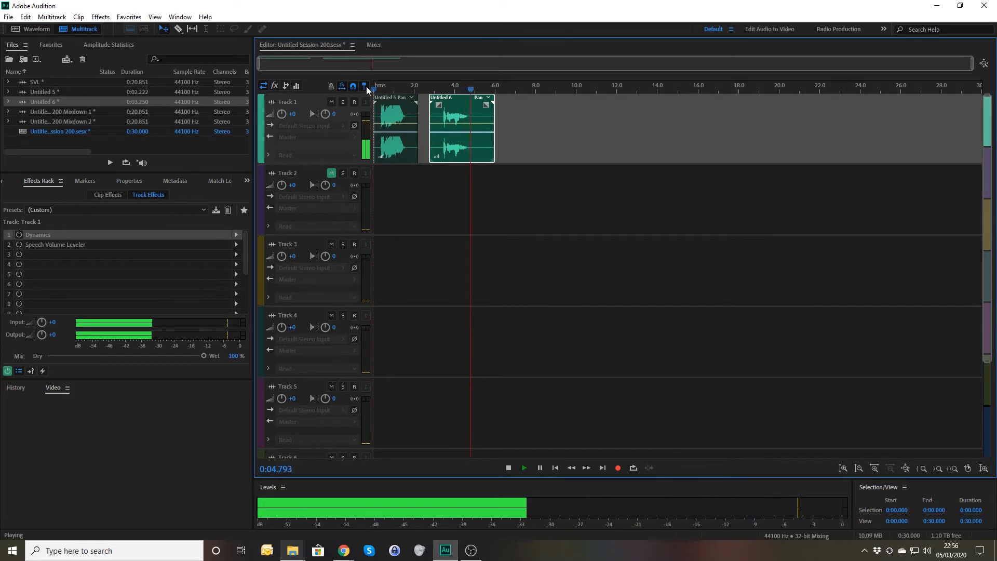
key("space")
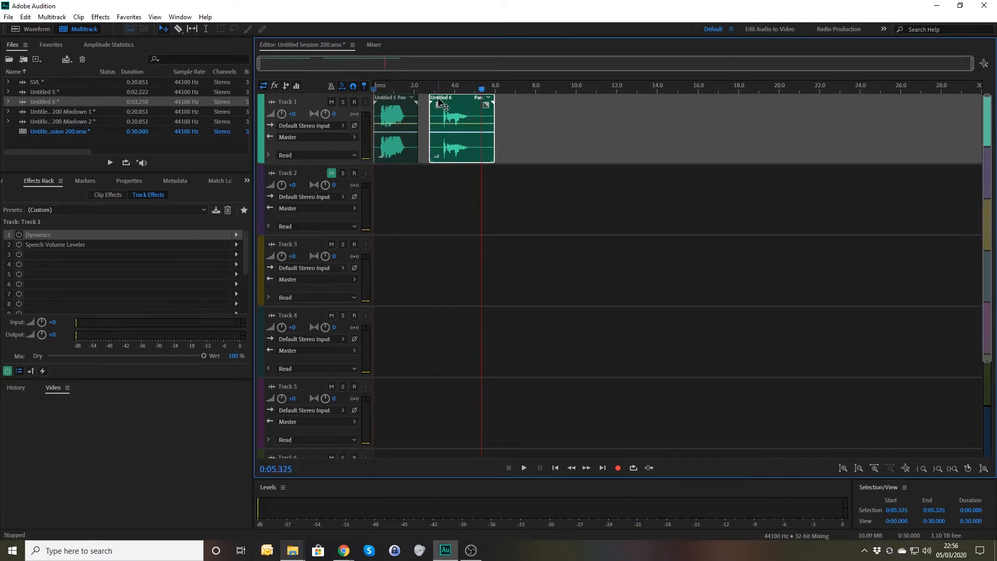
Play the Untitled 5 clip from about 0.33 s, and play the Untitled 6 clip from about 3.2 s
left_click(380, 89)
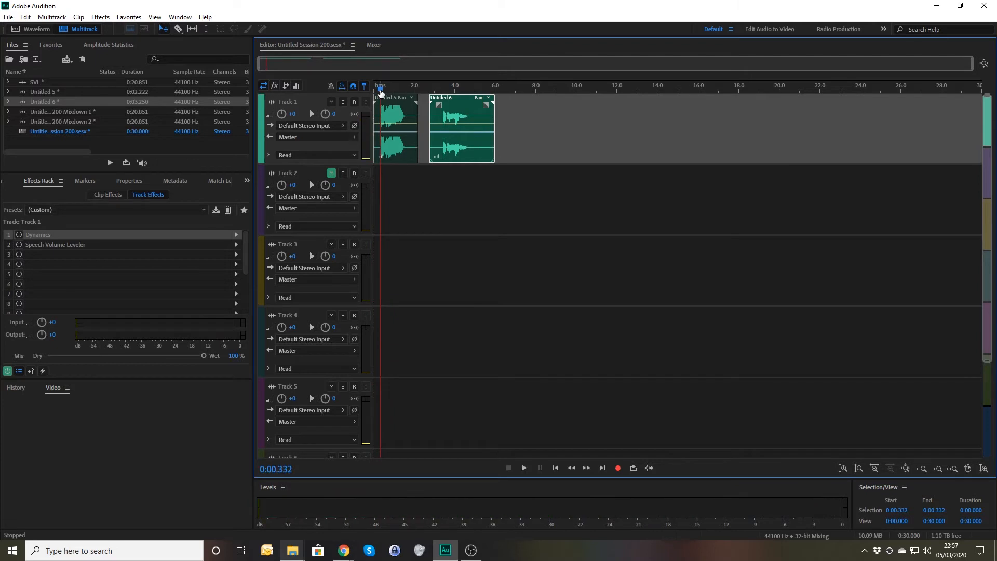
key("space")
key("space")
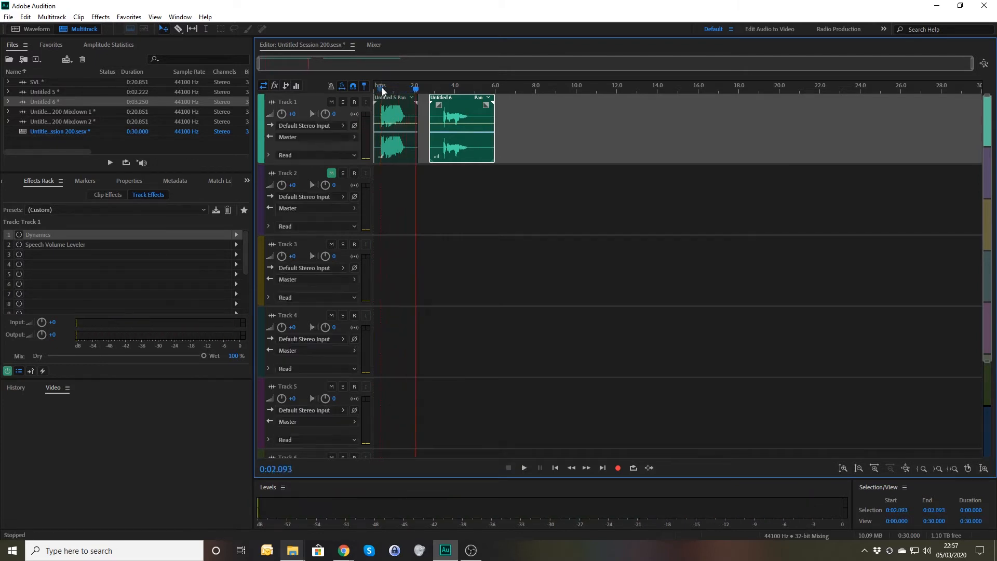
left_click(438, 94)
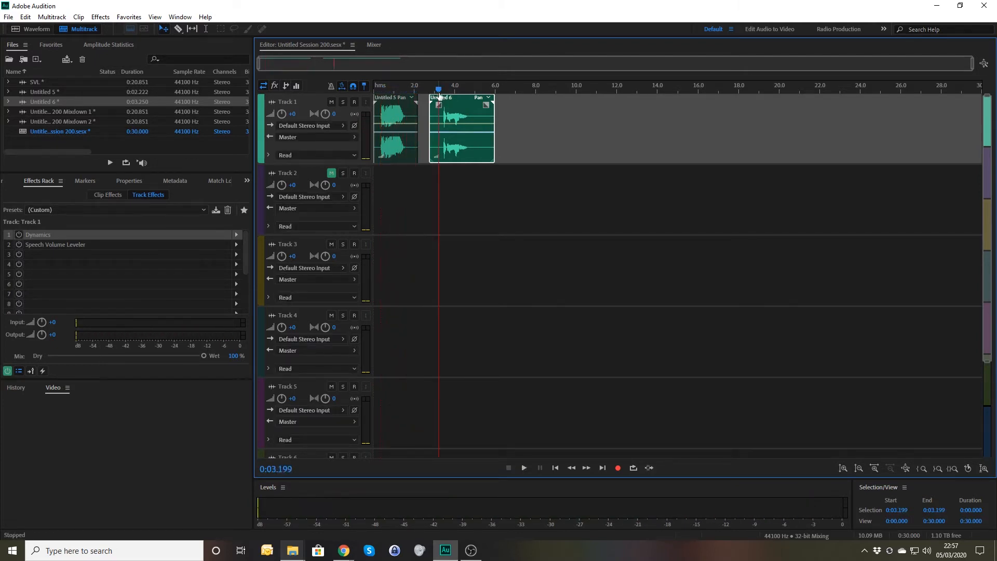
key("space")
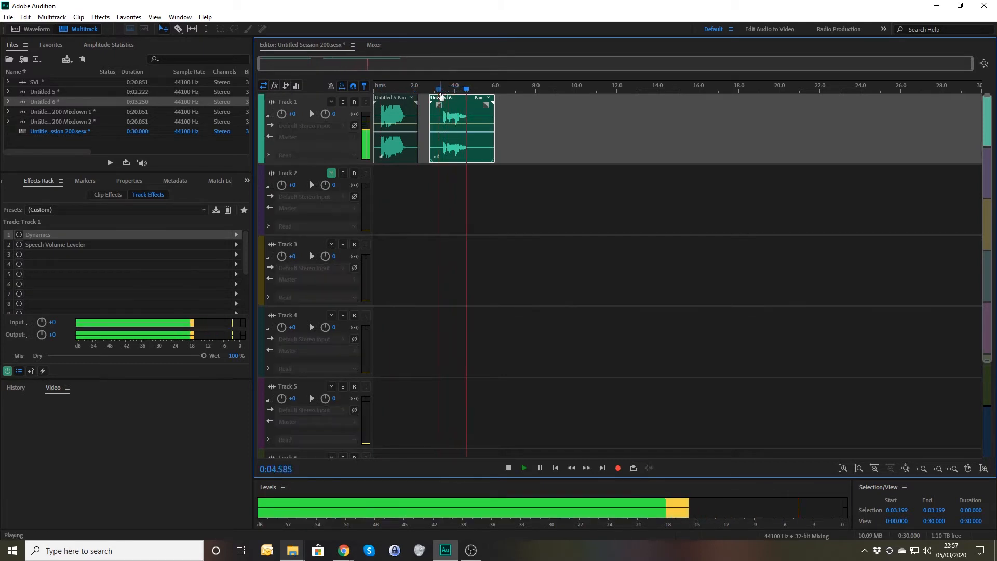
key("space")
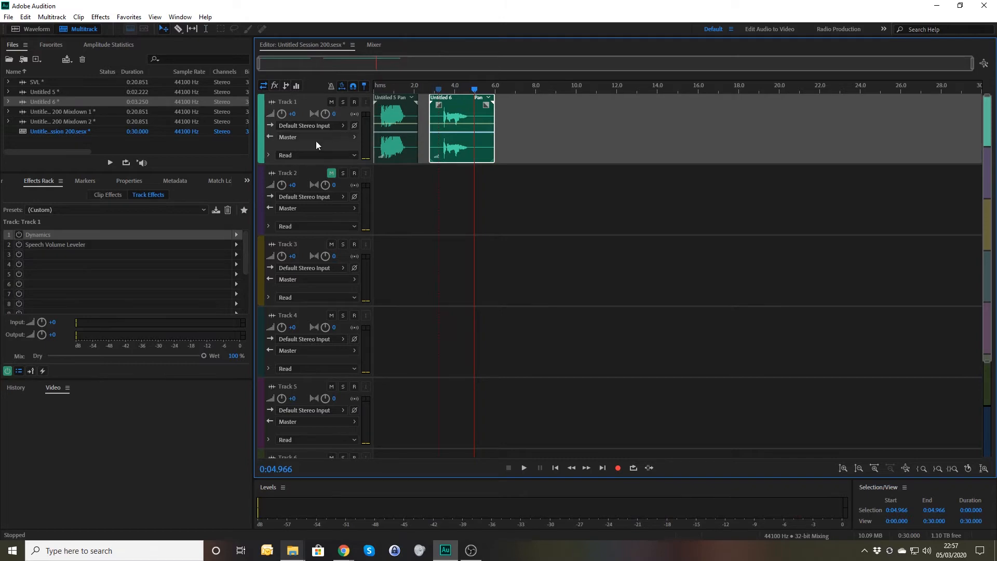
Open Untitled 6 in the waveform editor, play it from 0.6 s, and slightly lower the whole file's amplitude
double_click(48, 102)
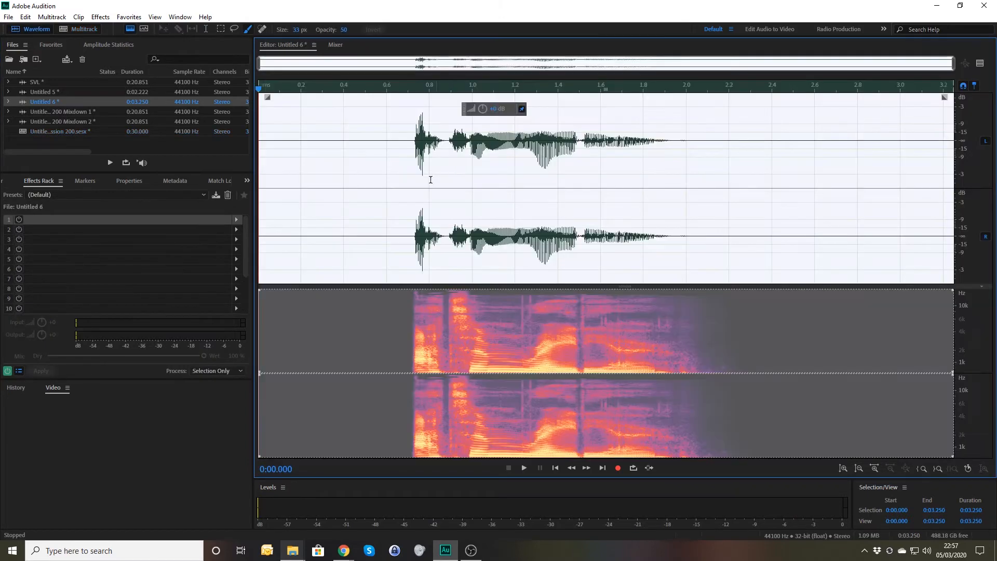
left_click(387, 149)
key("space")
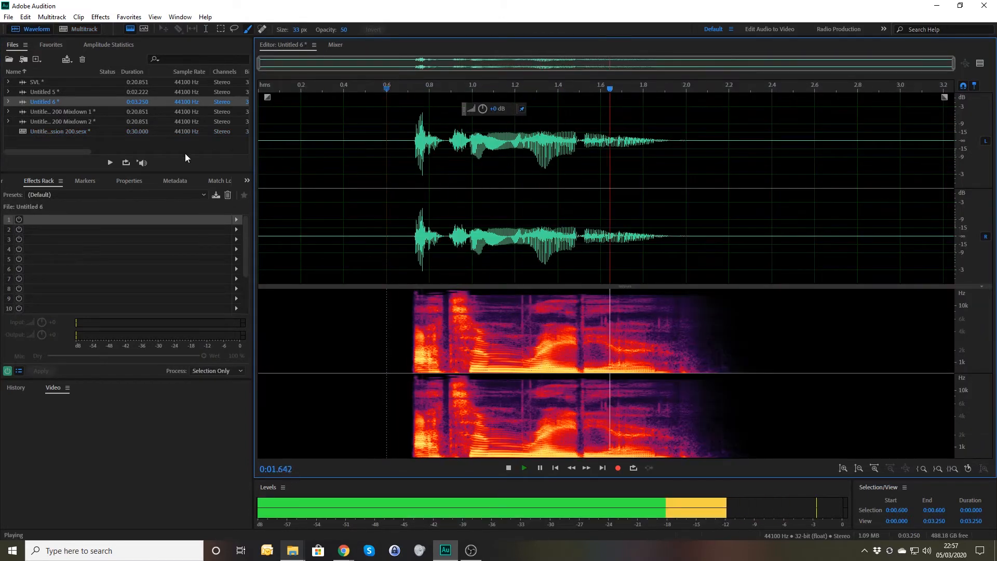
key("space")
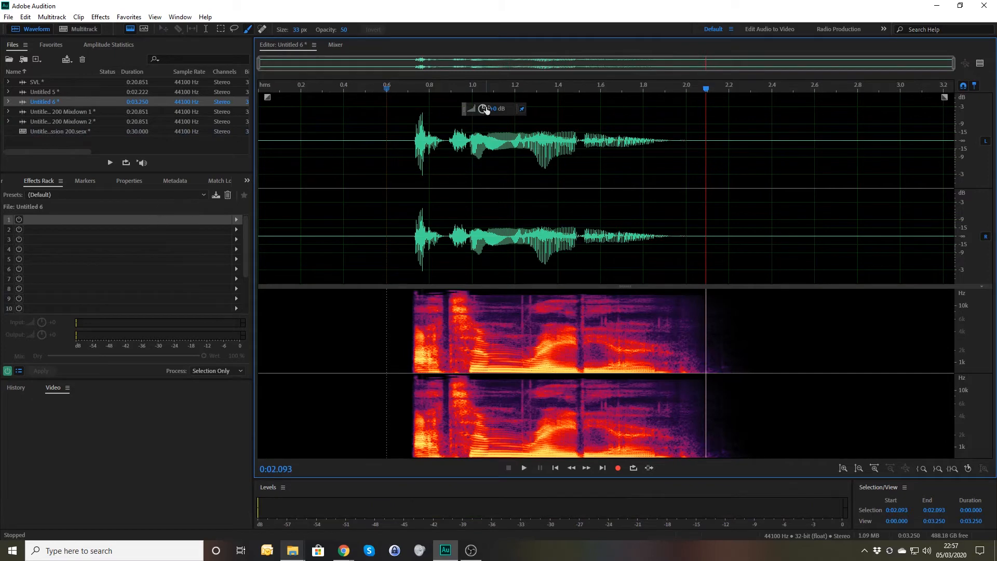
left_click_drag(486, 109, 472, 107)
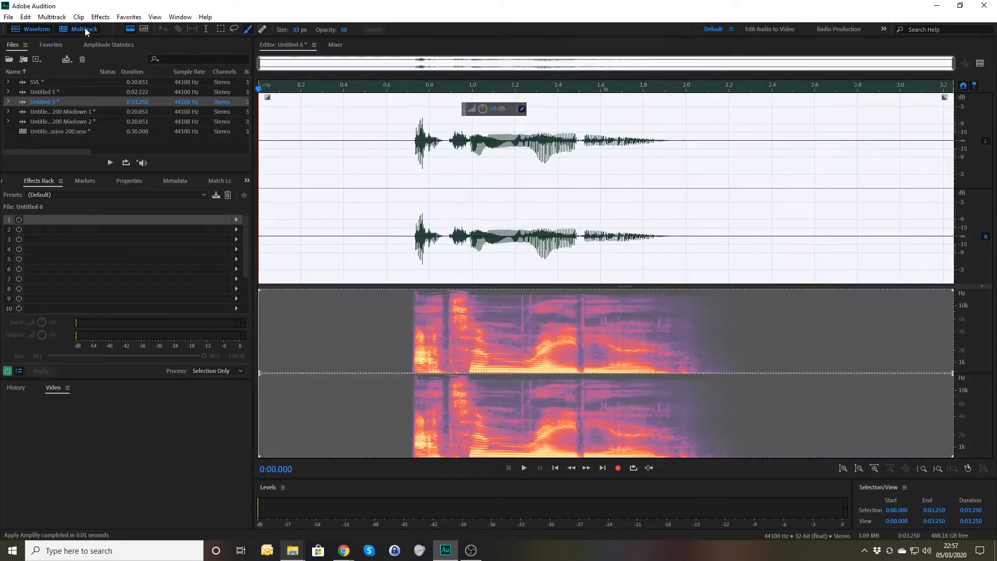
Return to the multitrack session and play both Track 1 clips from about 0.15 s
left_click(84, 29)
left_click(376, 89)
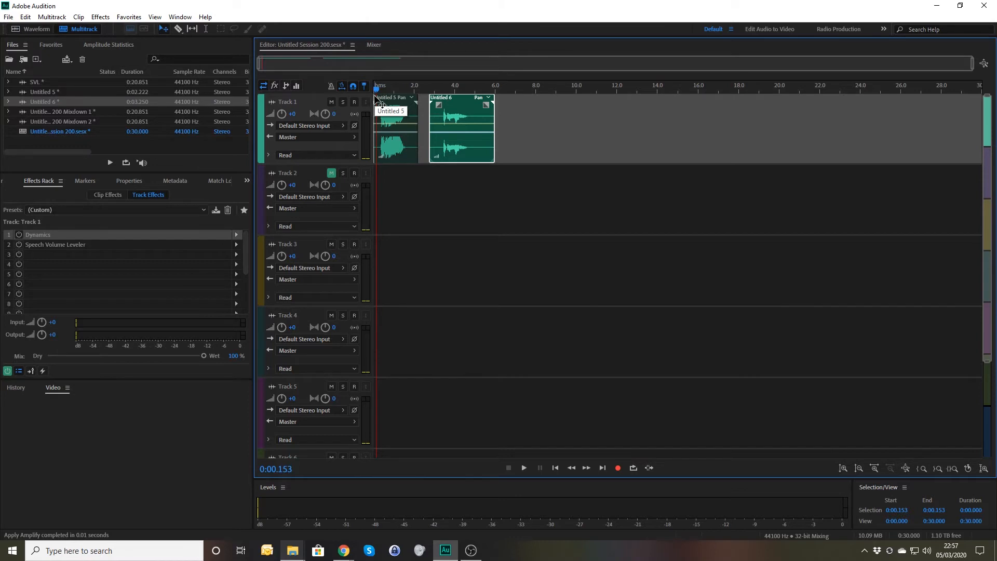
key("space")
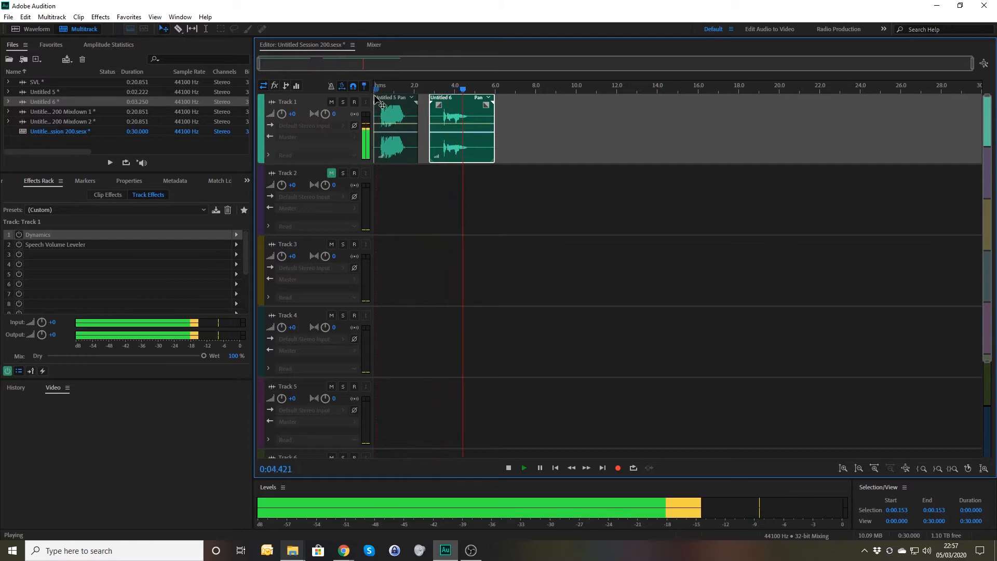
key("space")
Mix down the entire session to a new file with Dynamics and the Speech Volume Leveler bypassed on Track 1
left_click(19, 245)
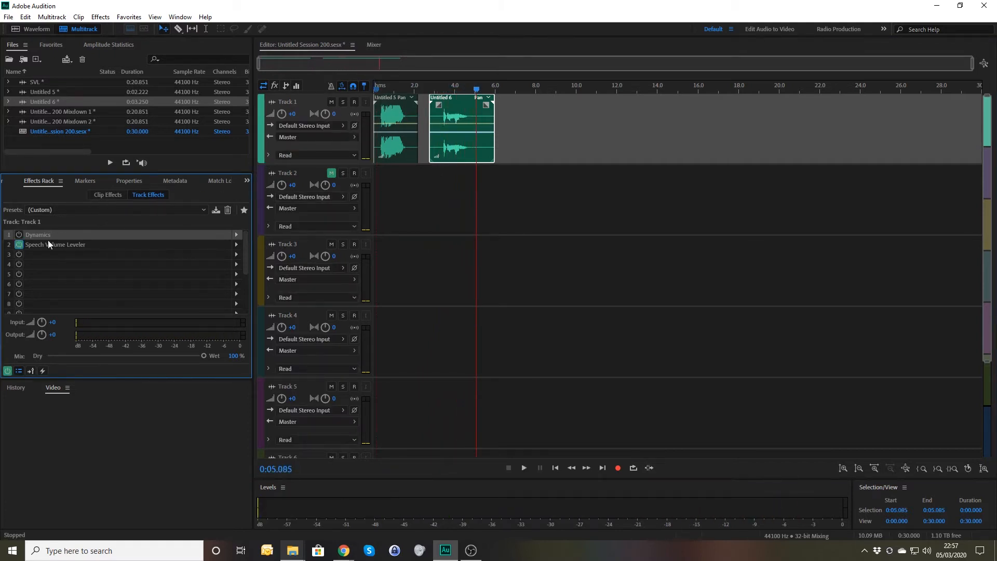
right_click(574, 204)
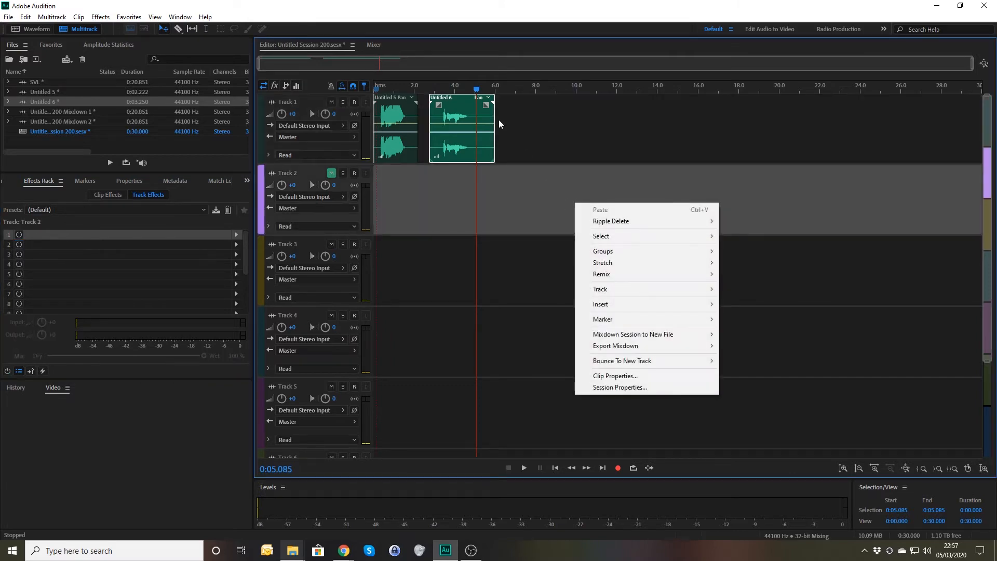
mouse_move(637, 334)
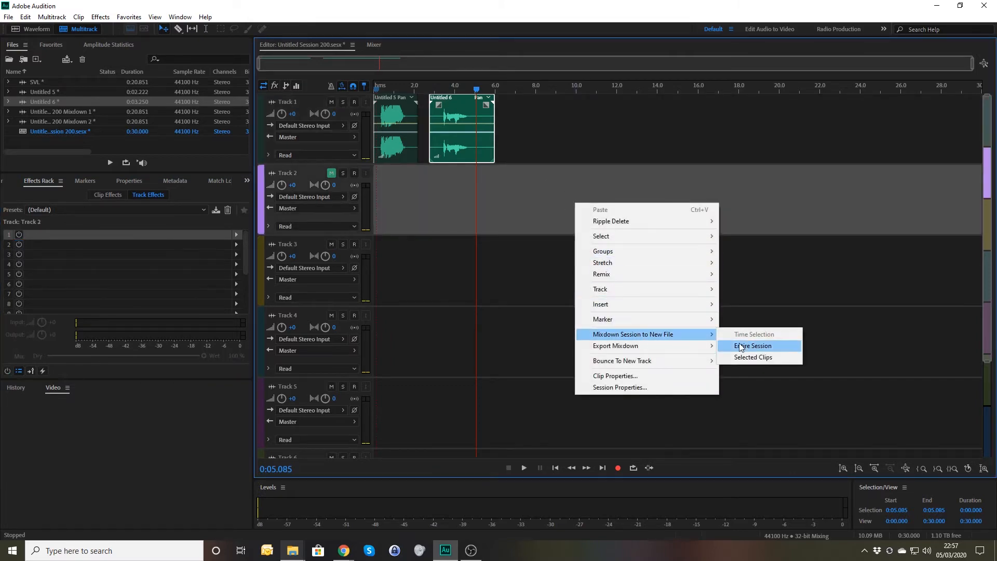
left_click(742, 345)
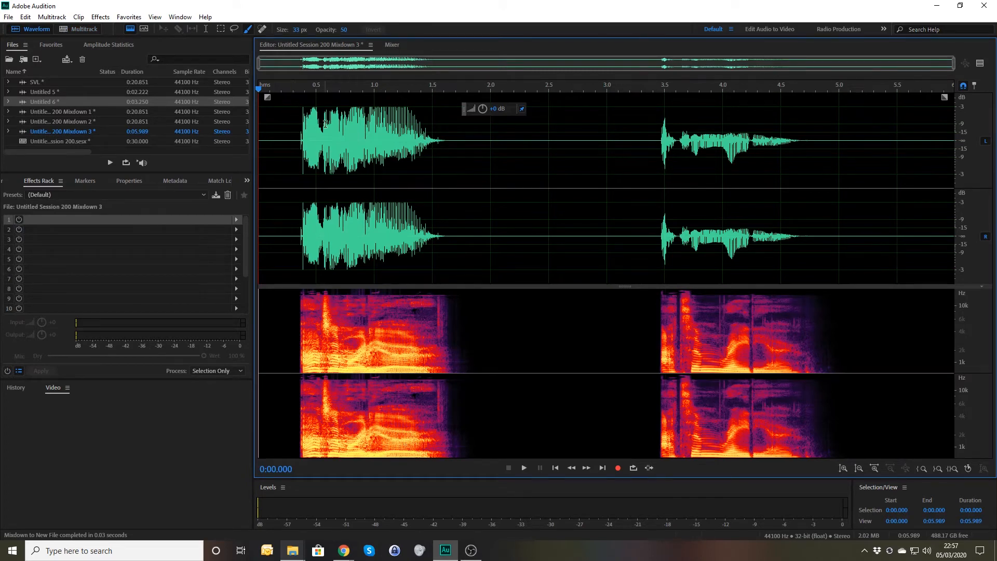
Play the unprocessed mixdown from 0.25 s through both words
left_click(288, 114)
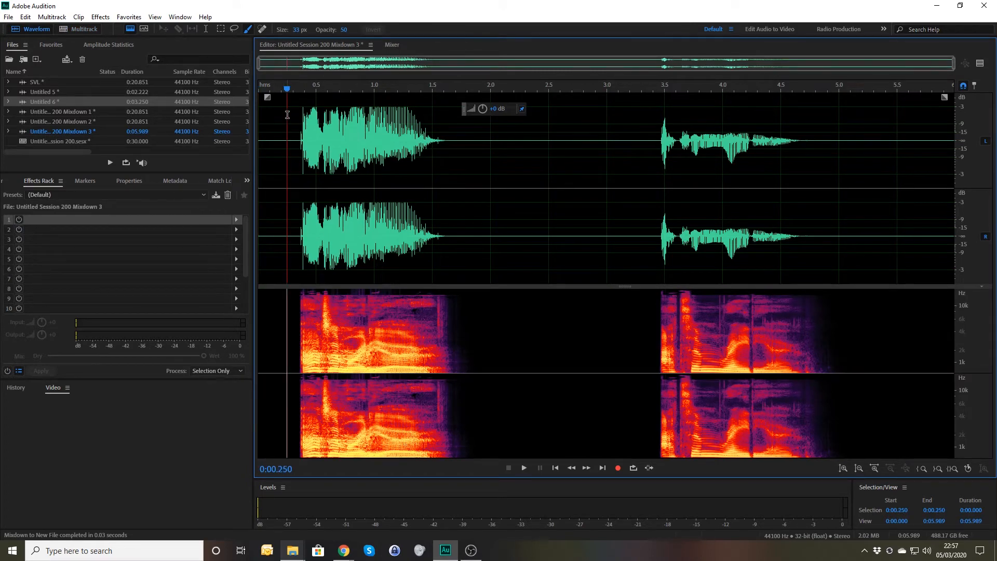
key("space")
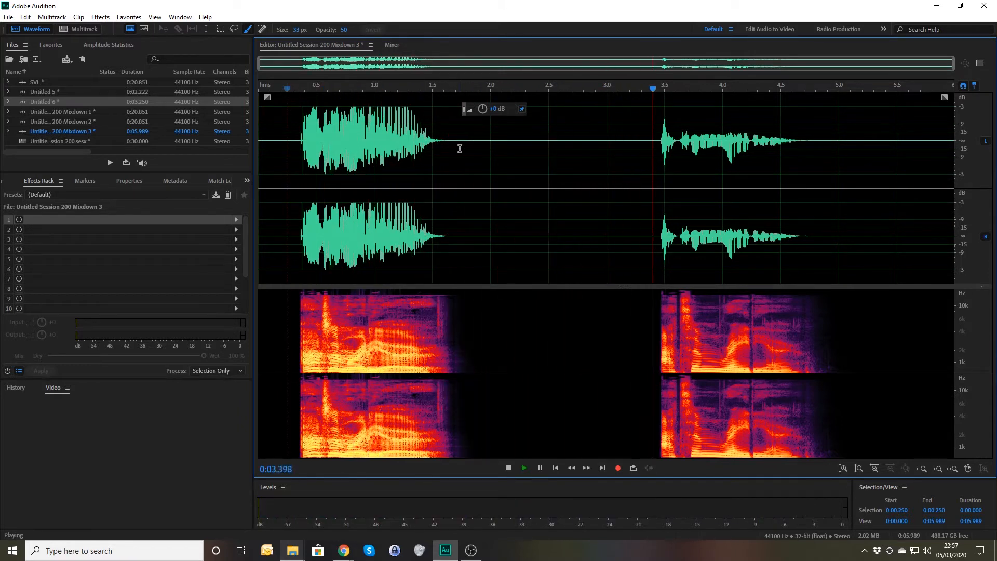
key("space")
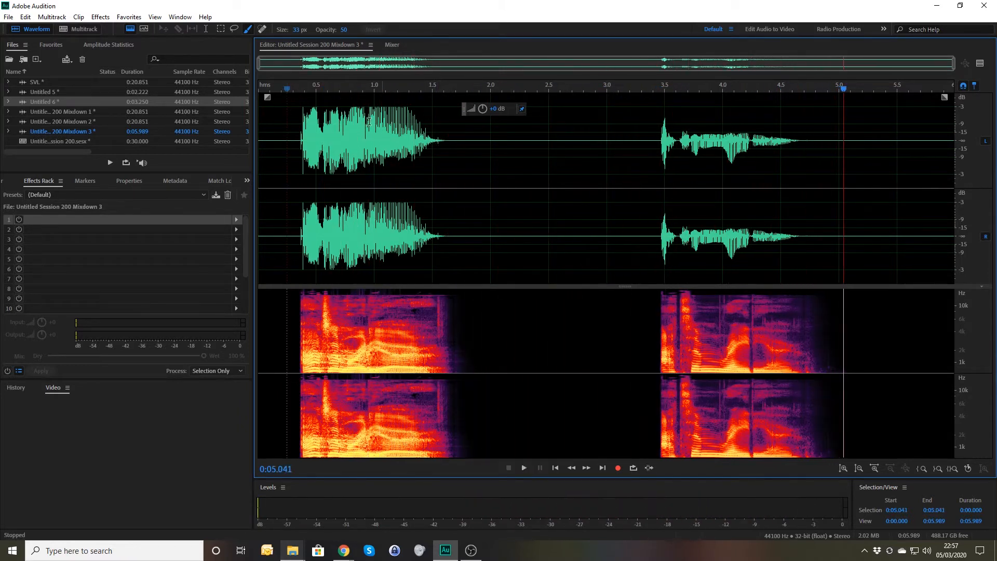
Enable only the Speech Volume Leveler on Track 1 of the multitrack session and mix down the entire session to a new file
left_click(80, 32)
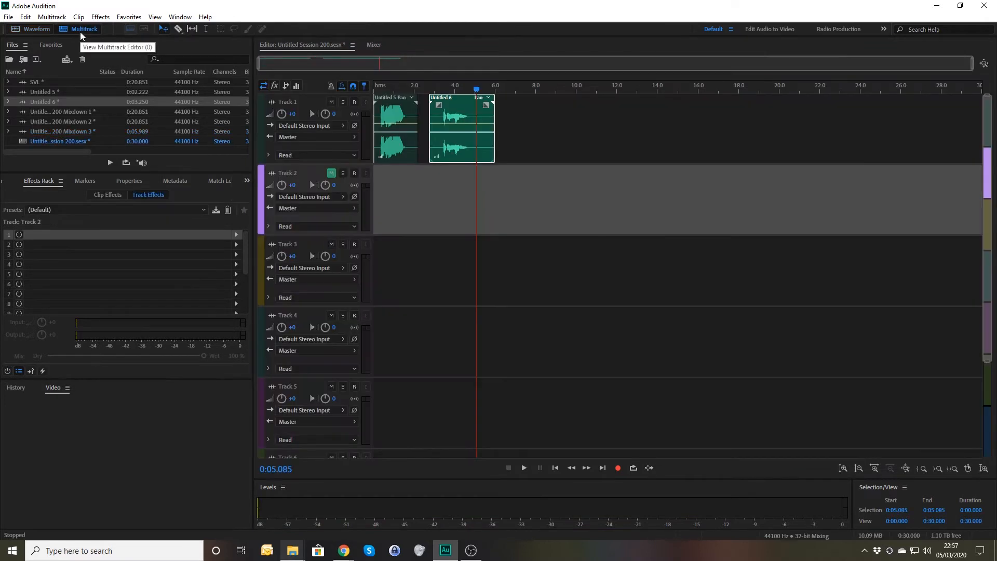
left_click(302, 104)
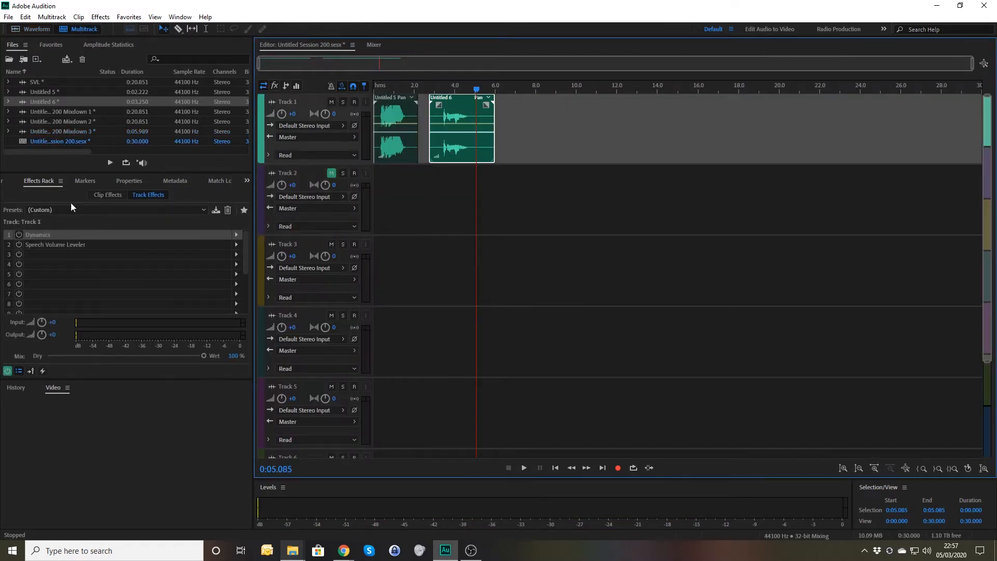
left_click(19, 244)
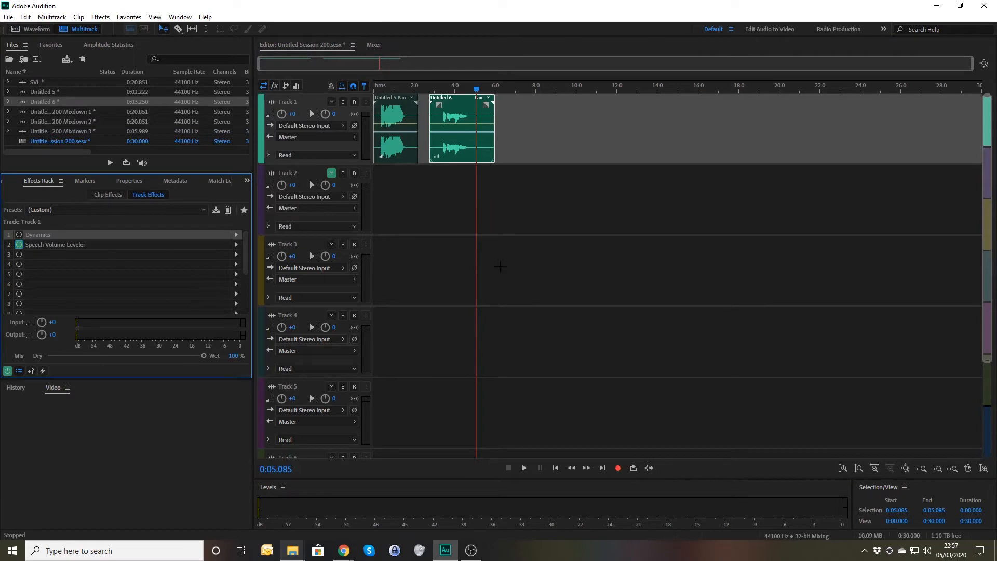
right_click(496, 214)
mouse_move(580, 346)
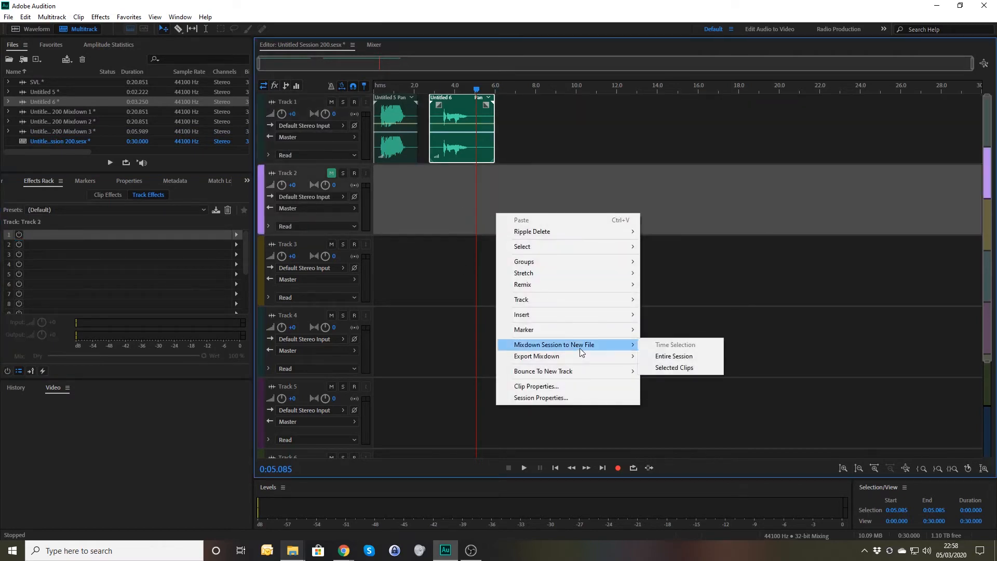
left_click(683, 367)
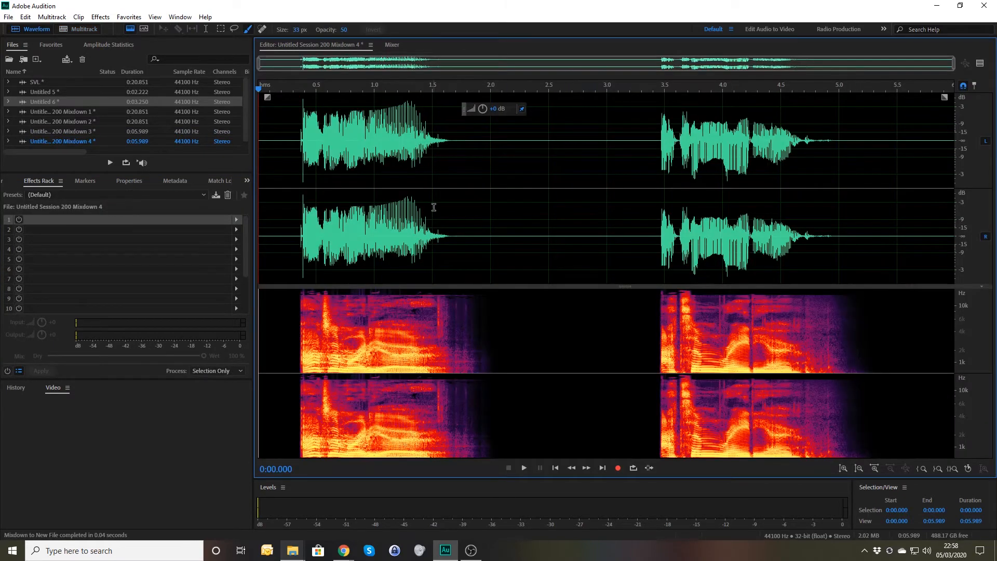
Play the leveled mixdown in full, replay its second word from about 3.29 s, and return to the multitrack session
key("space")
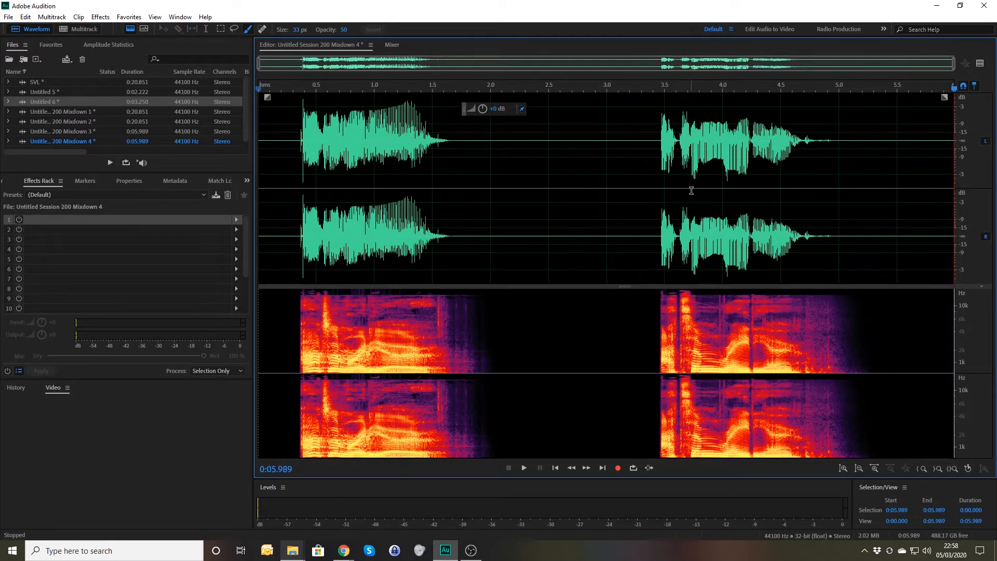
left_click(640, 152)
key("space")
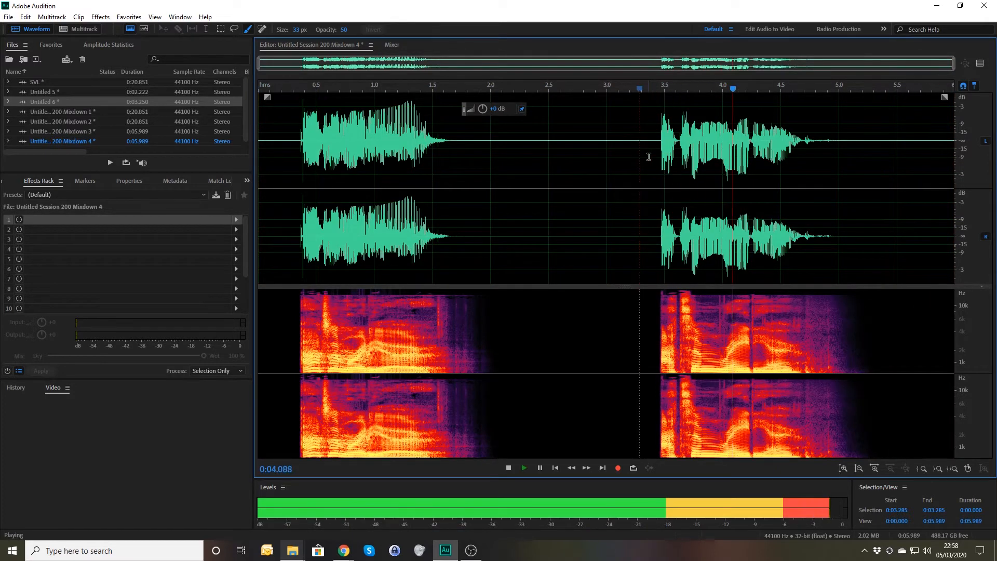
key("space")
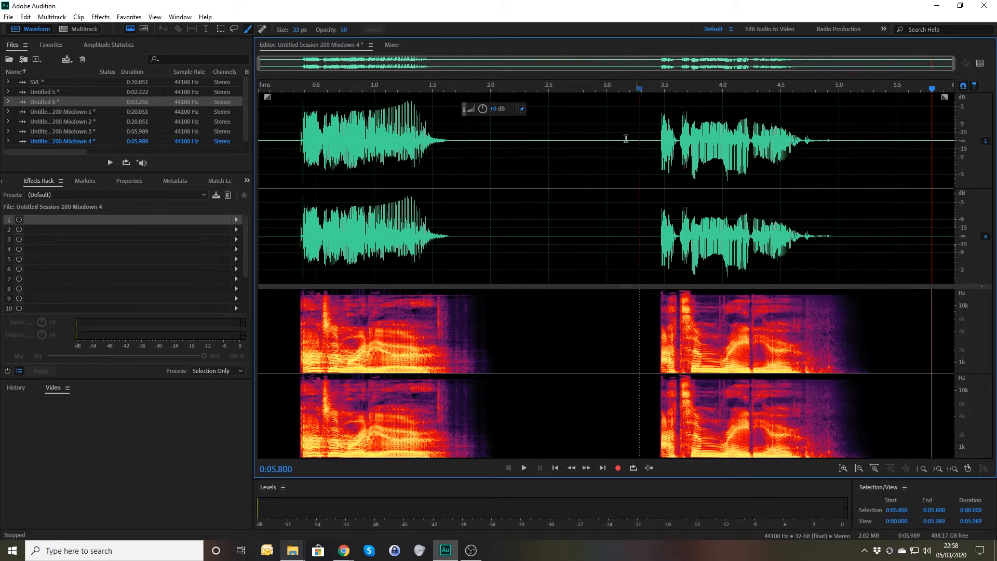
left_click(84, 31)
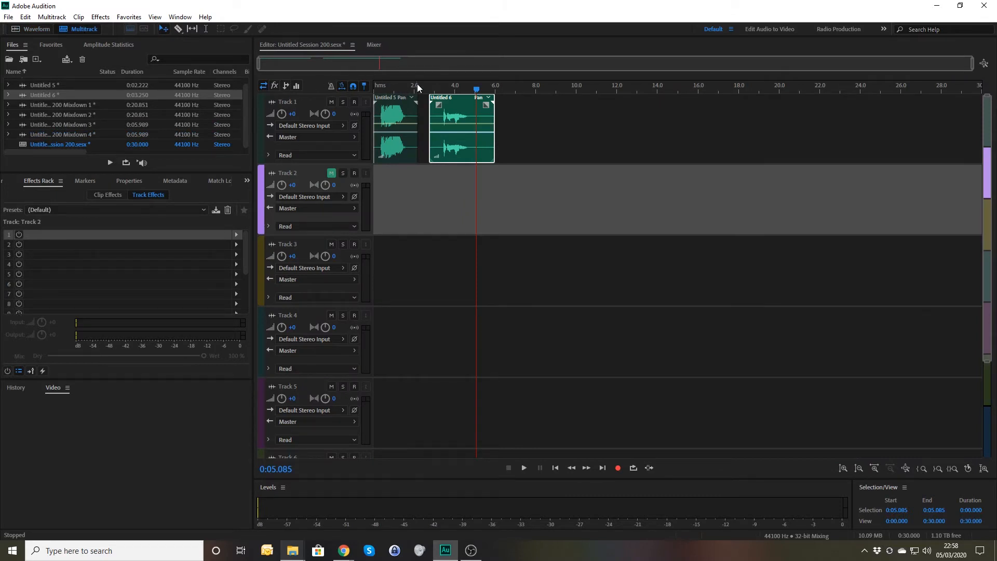
Show Track 1's effects in the multitrack session and play its second clip from 3.25 s
left_click(388, 86)
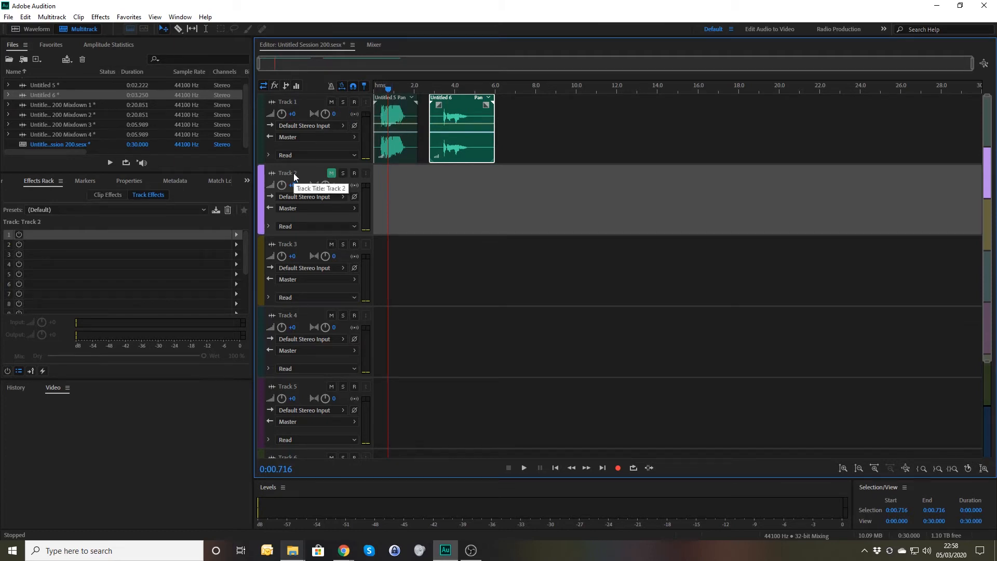
left_click(306, 106)
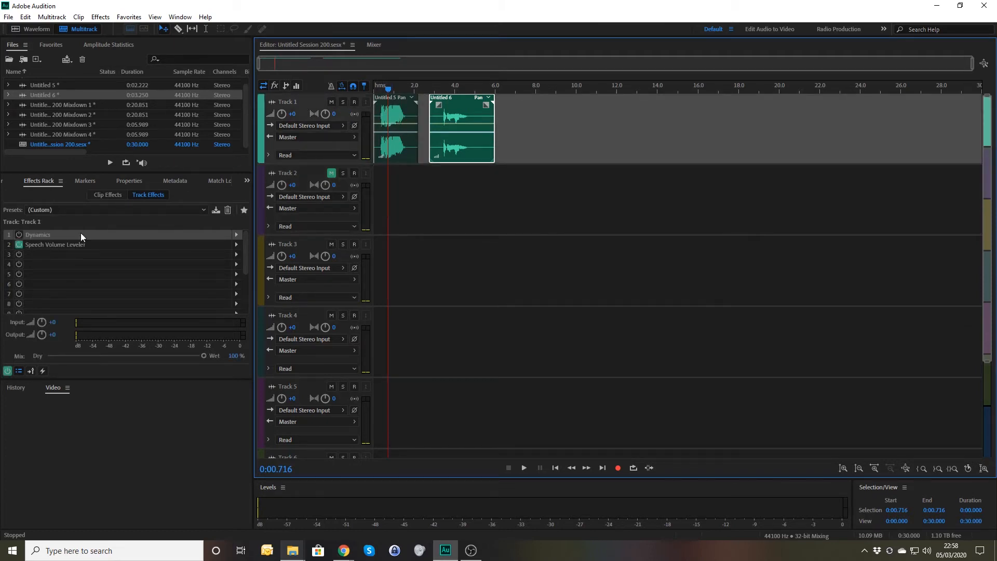
left_click(440, 88)
key("space")
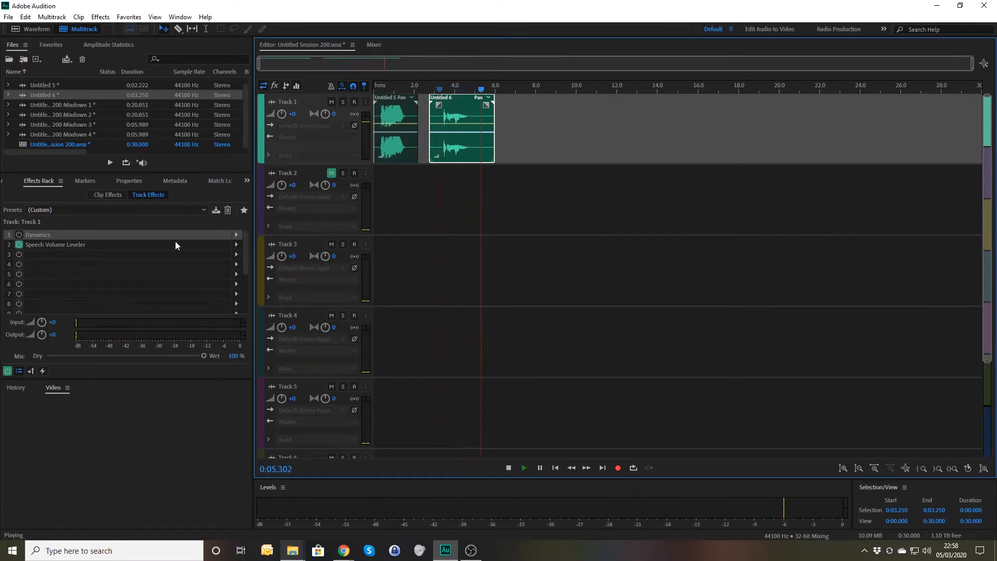
Open the Speech Volume Leveler on Track 1, set its Leveling Amount to 80% and play the second clip
double_click(76, 247)
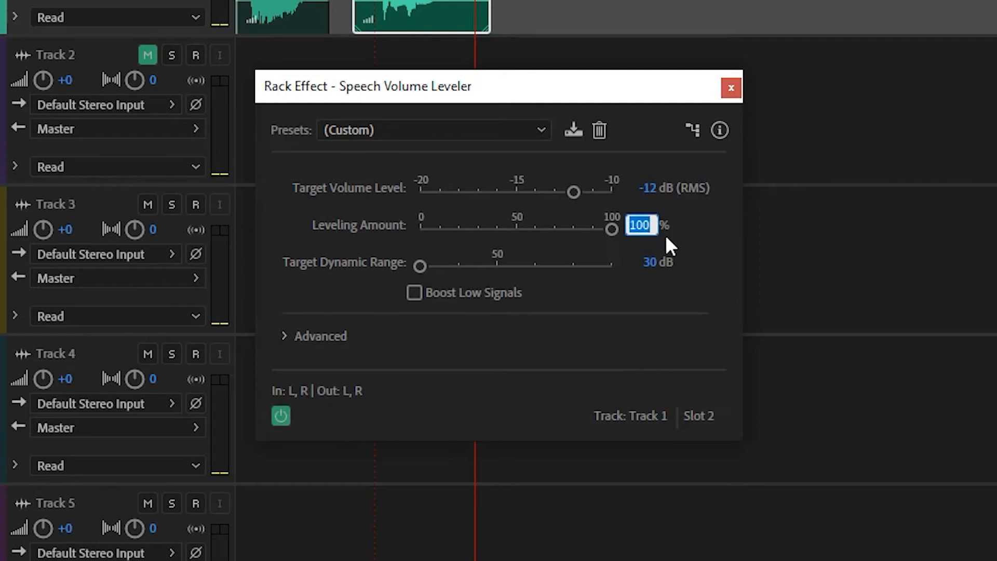
type("801")
key("BackSpace")
key("Return")
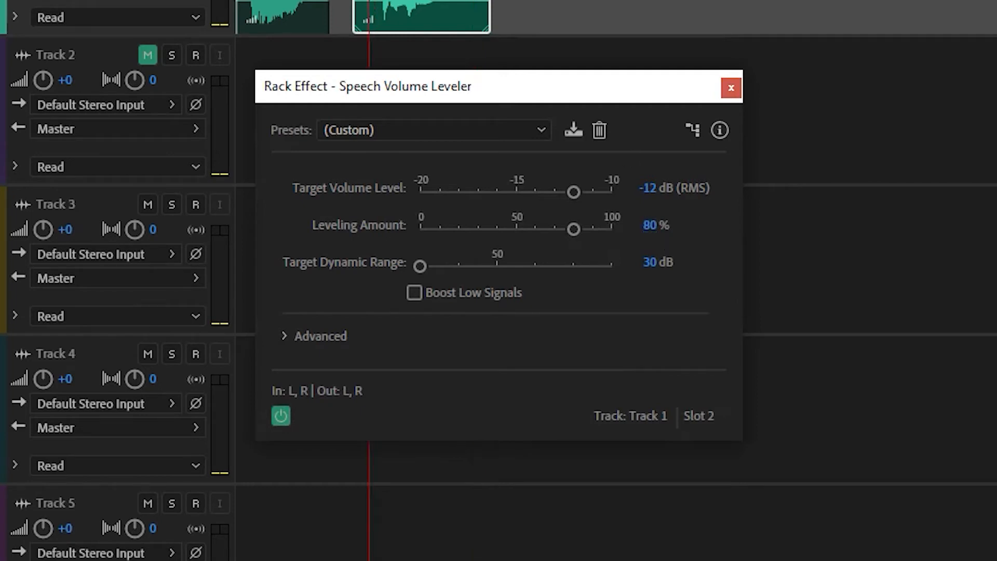
key("space")
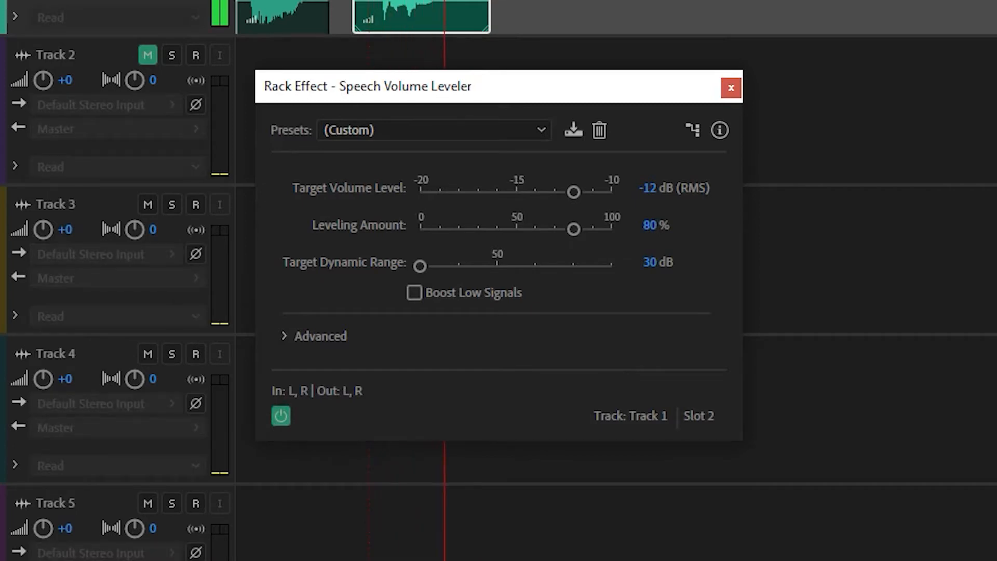
key("space")
Set the leveler's Leveling Amount to 50% and play the second clip again
left_click(639, 225)
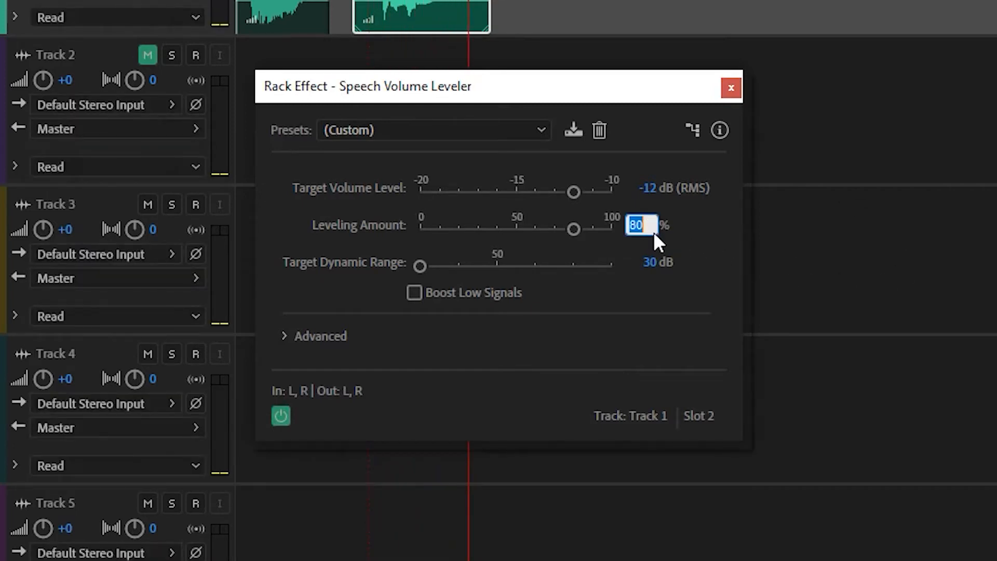
type("50")
key("Return")
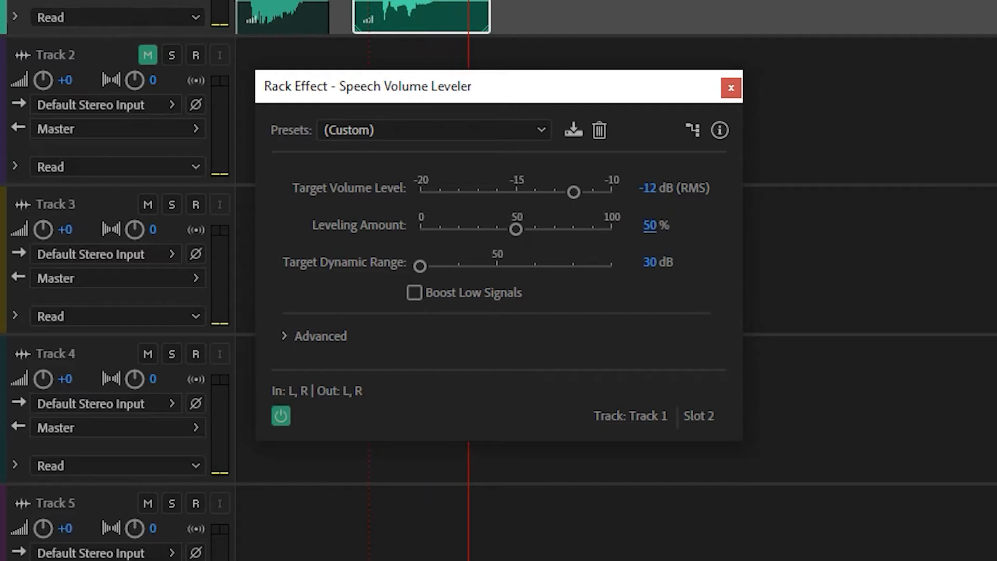
key("space")
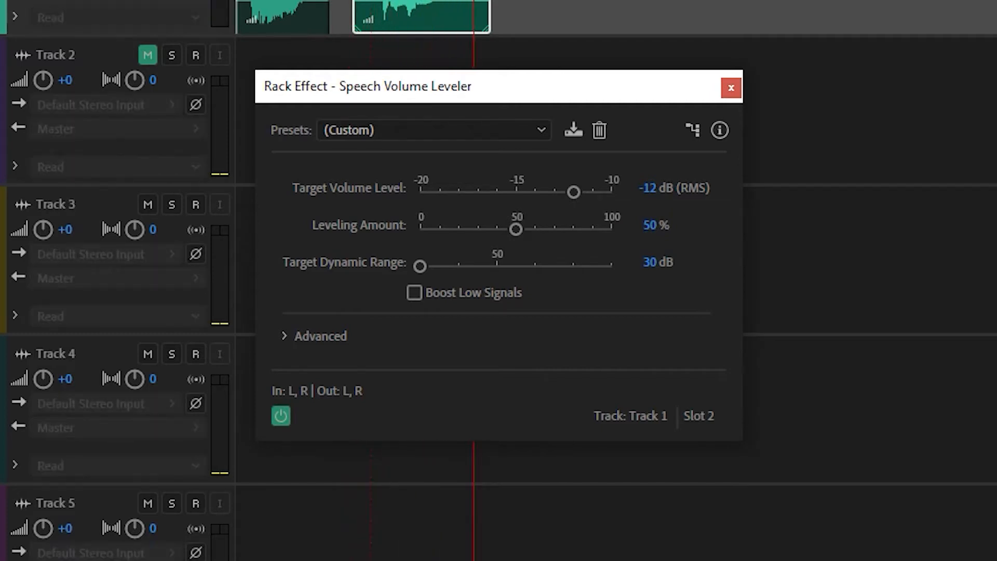
key("space")
Set the leveler's Leveling Amount to 25% and play through the second clip
left_click(649, 227)
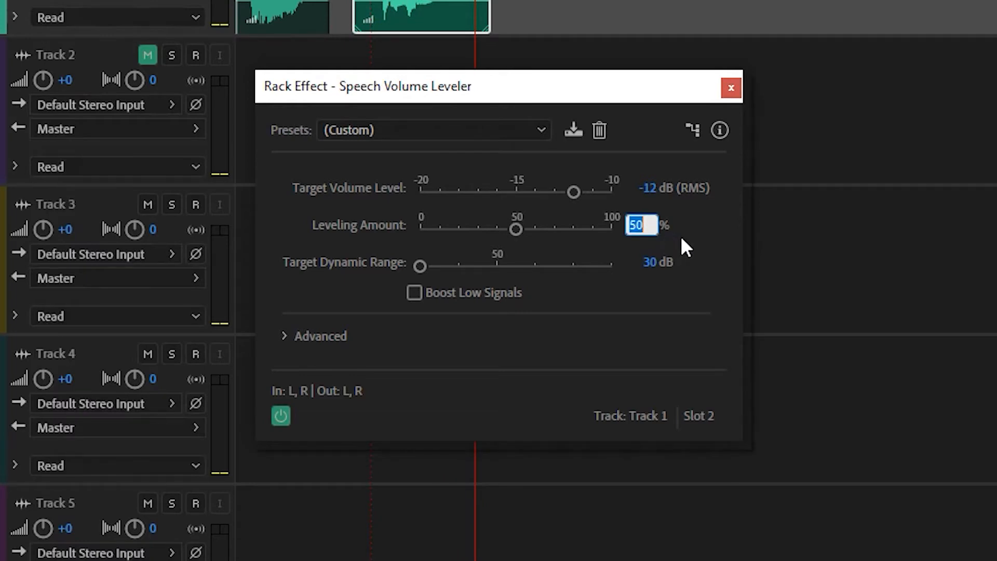
type("25")
key("Return")
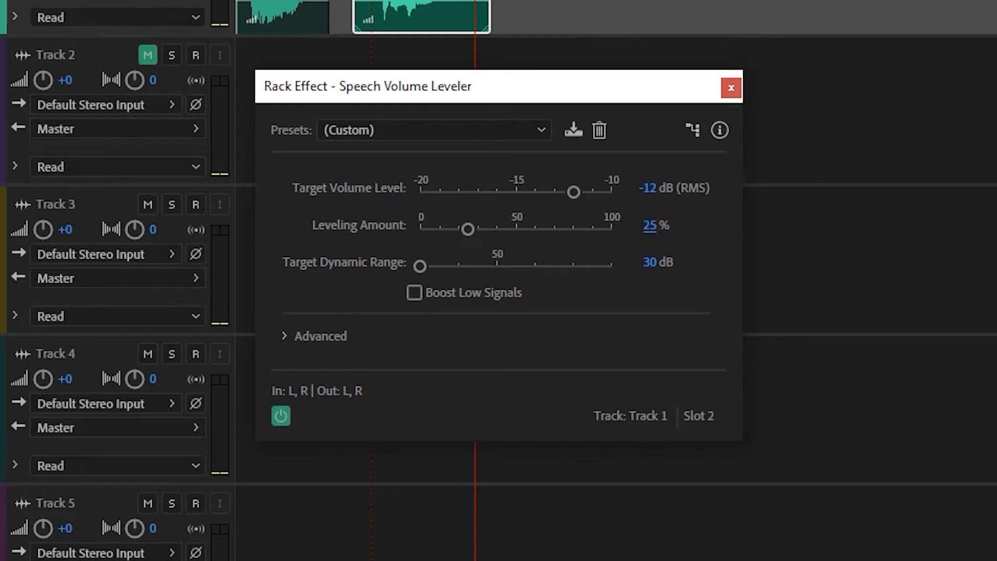
key("space")
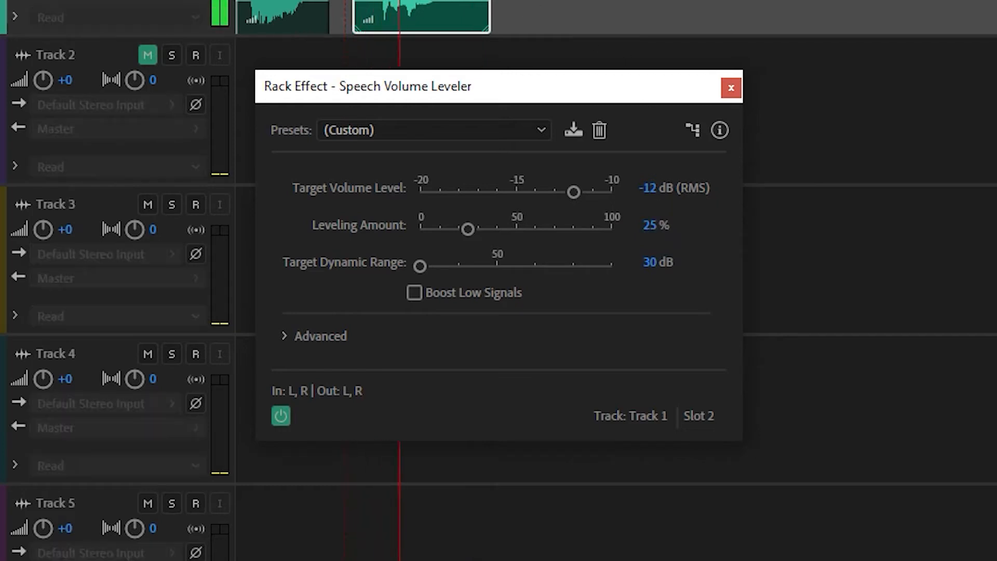
key("space")
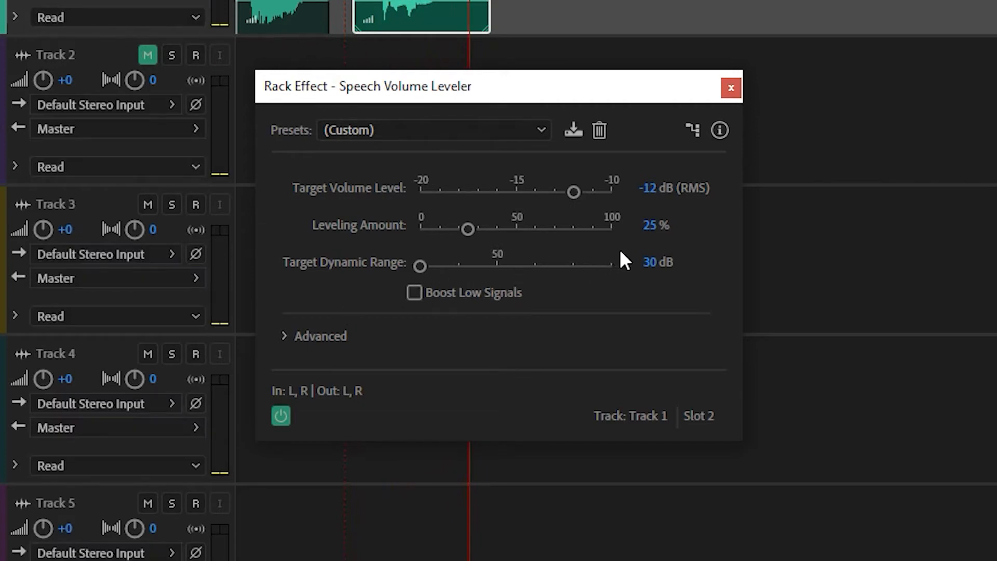
Set the leveler's Target Dynamic Range to 80 dB and play the second clip
type("80")
key("Return")
key("space")
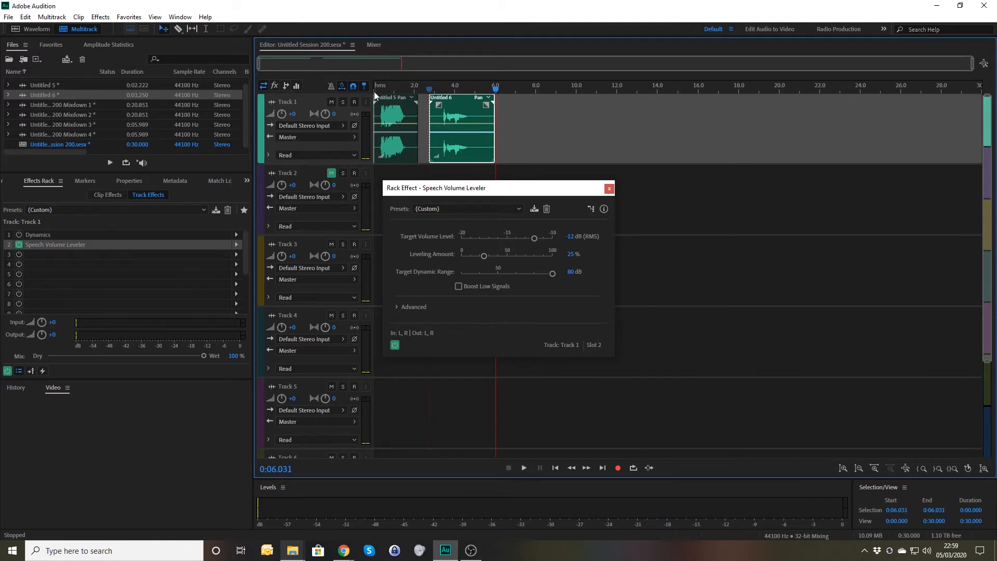
Close the Speech Volume Leveler settings and mix down the entire session to a new file
left_click(609, 188)
right_click(615, 196)
mouse_move(717, 327)
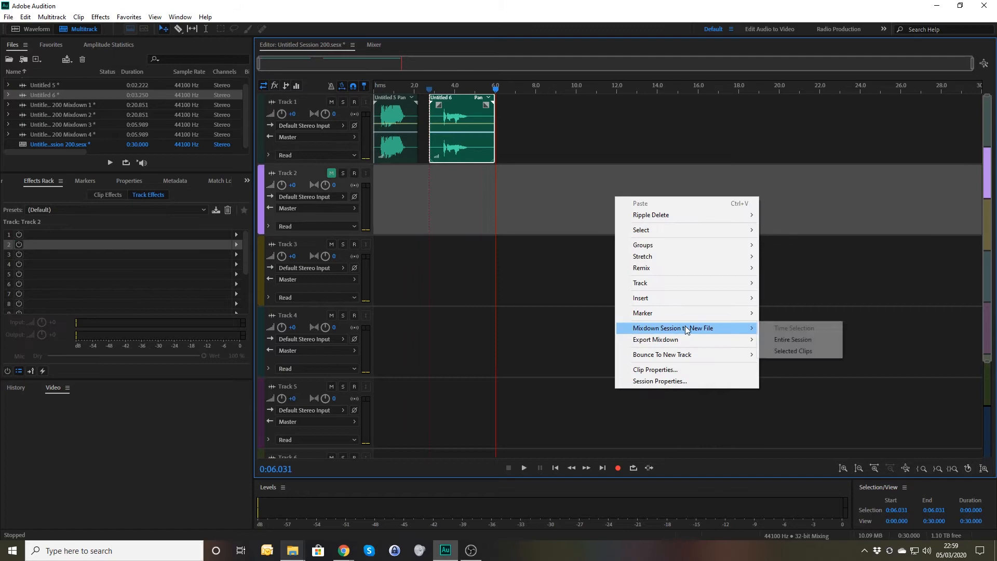
left_click(791, 350)
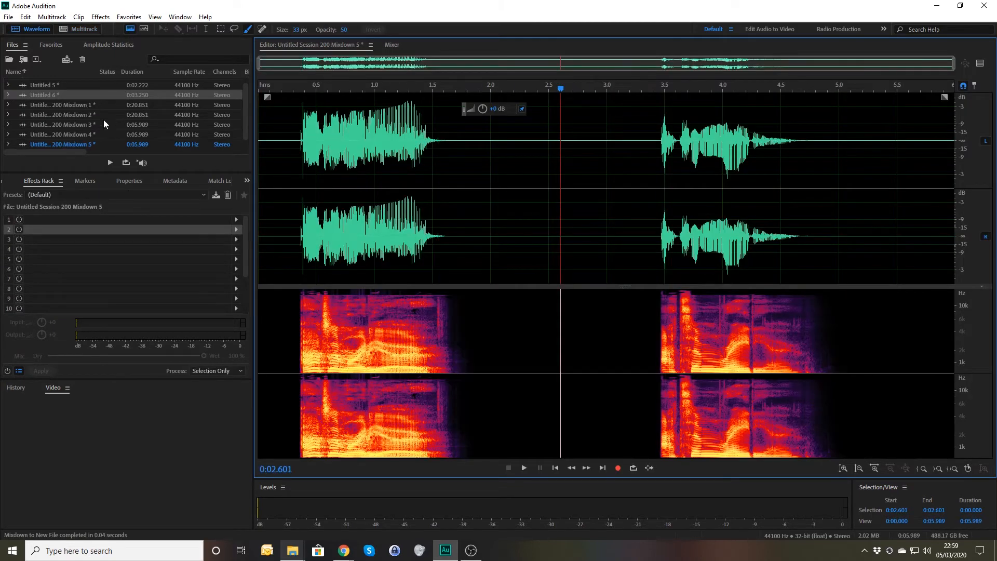
Compare the waveforms of Mixdown 4 and Mixdown 5 by viewing them alternately
double_click(67, 133)
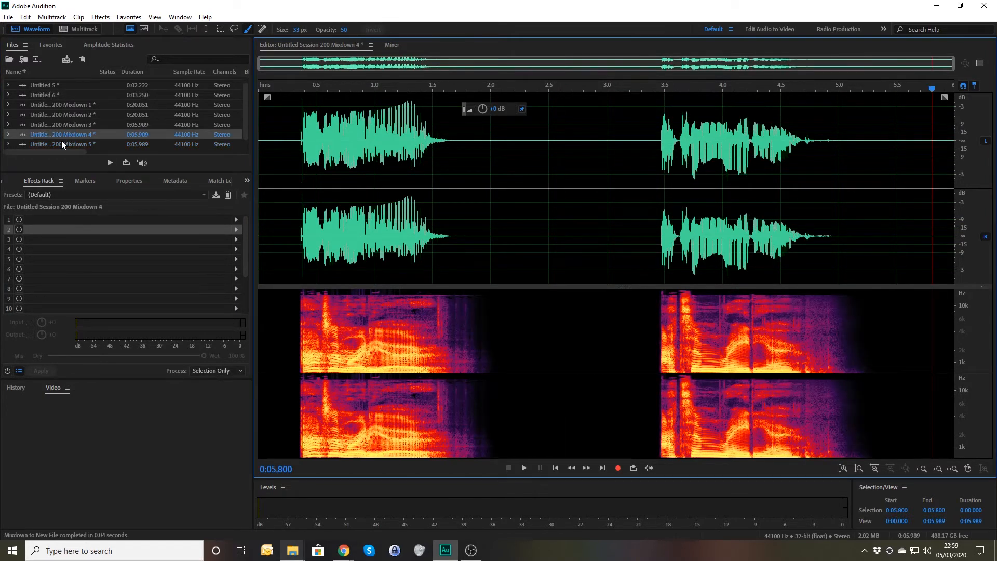
left_click(60, 144)
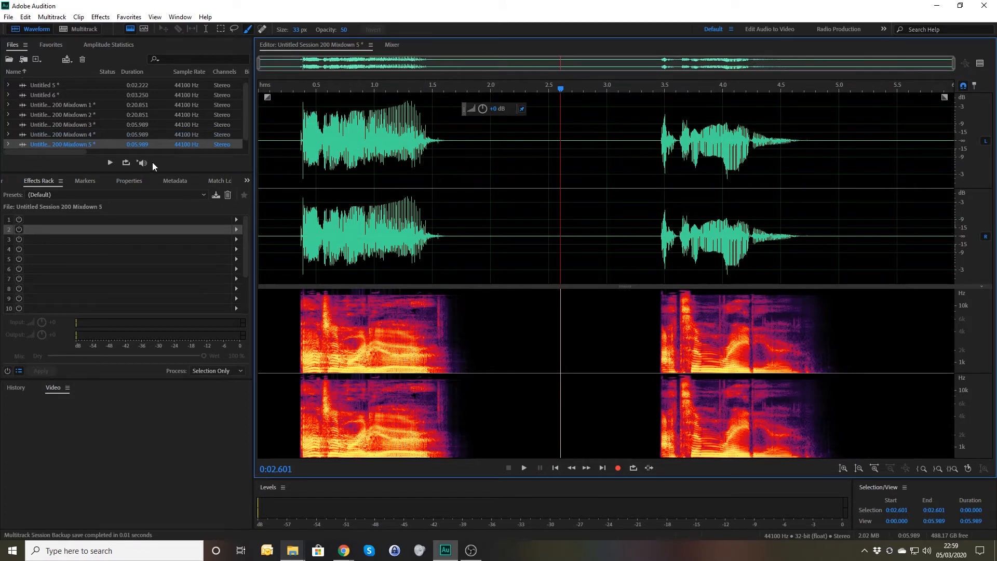
left_click(82, 135)
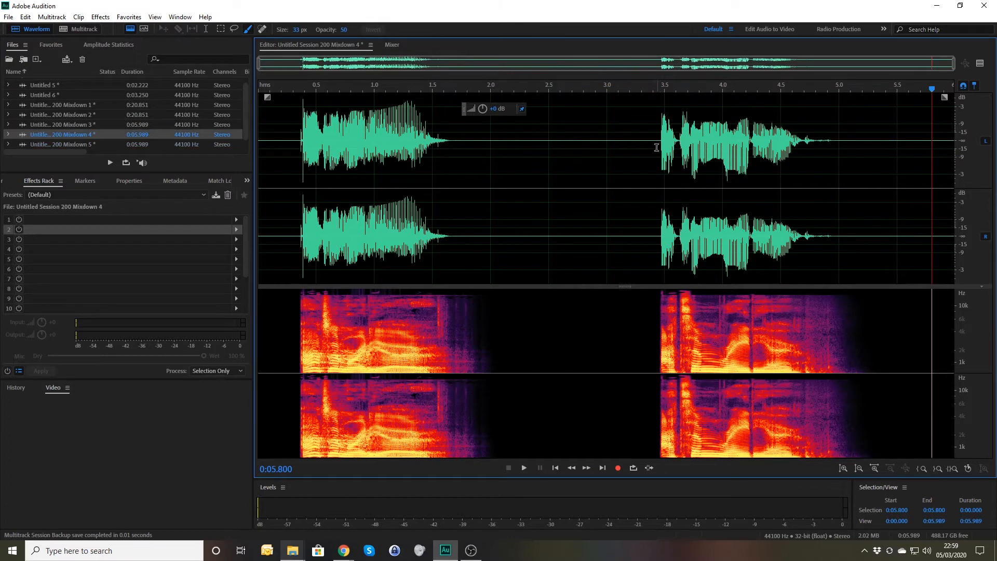
left_click(73, 142, "ctrl")
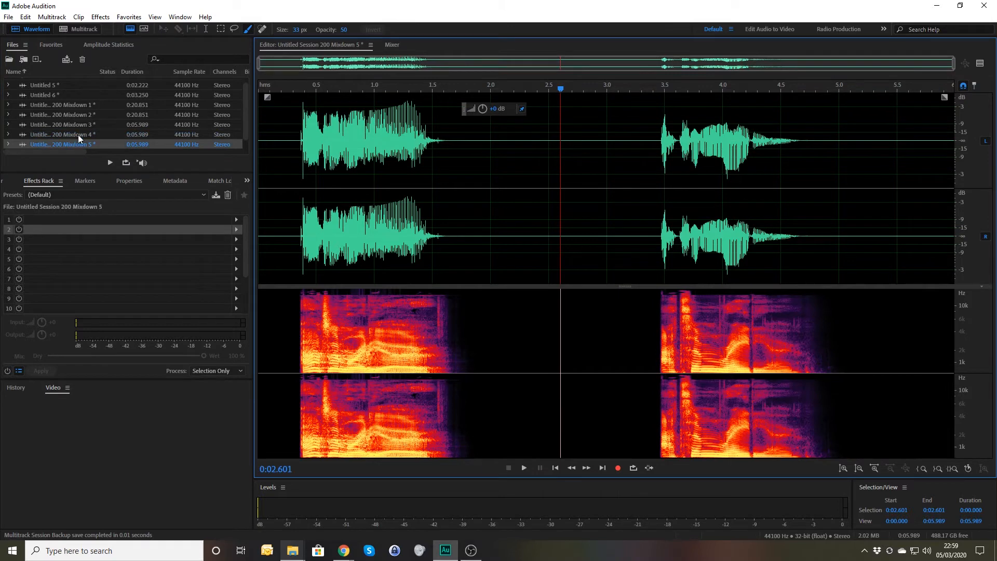
Open the Untitled 6 file in the waveform editor and play its word from 0.713 s
left_click(61, 93)
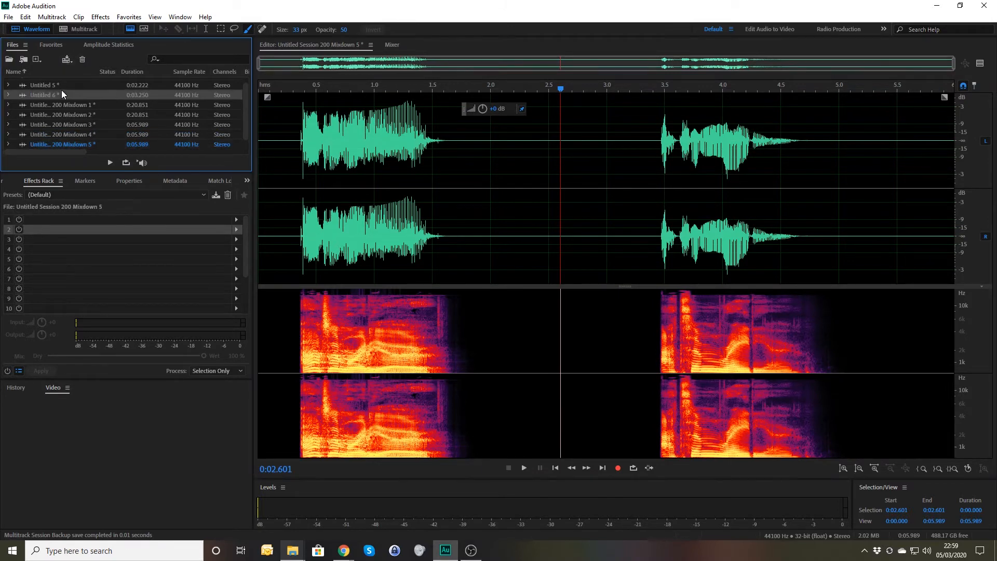
left_click(411, 170)
key("space")
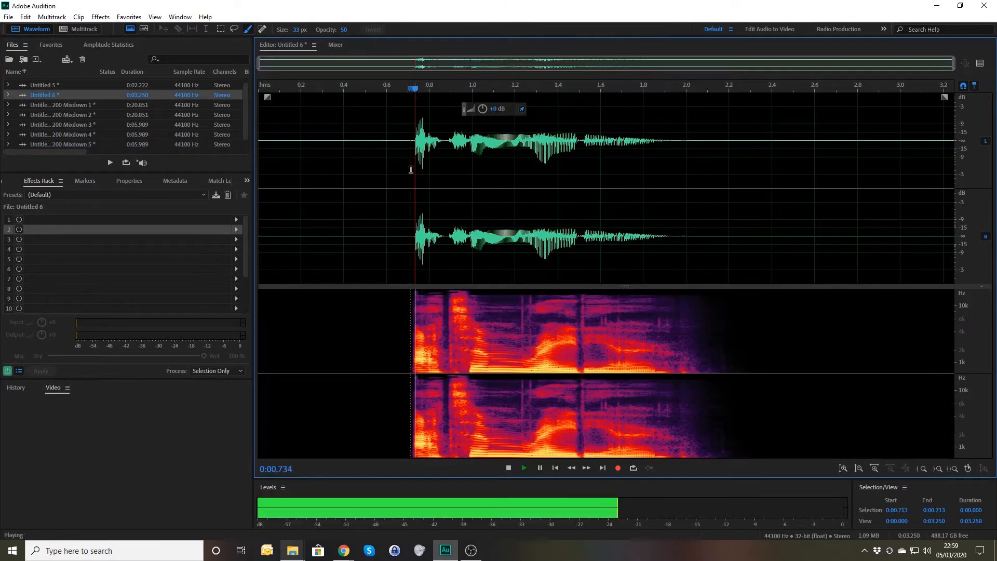
key("space")
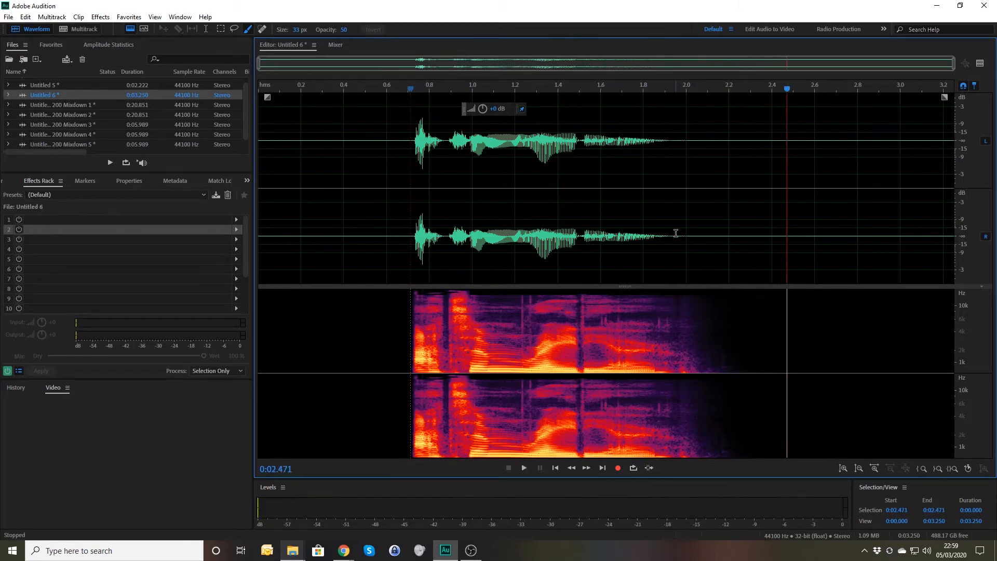
Examine the fading end of the word in Untitled 6 and play it from about 1.79 s
left_click(675, 203)
scroll(675, 203, "up", 3)
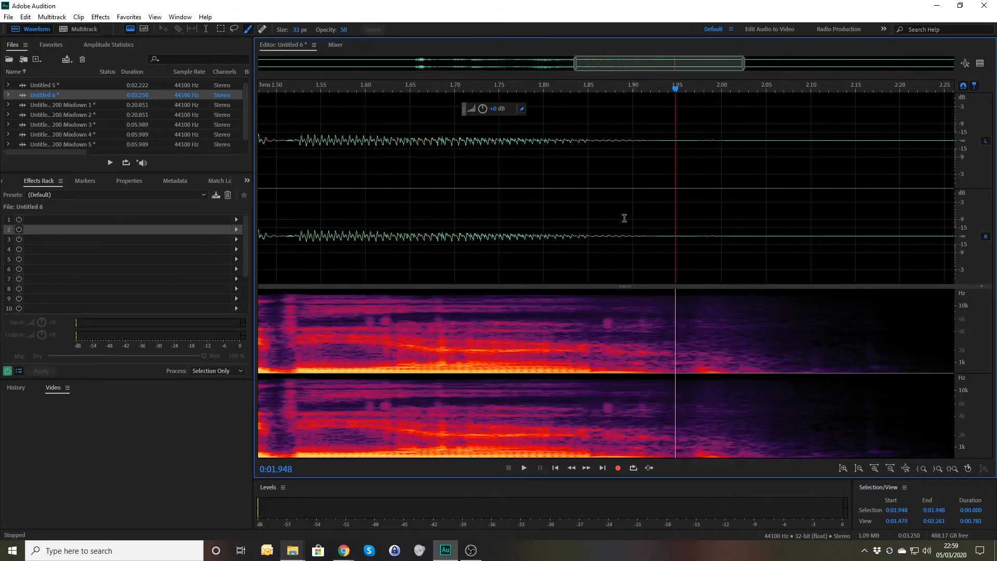
left_click(536, 222)
key("space")
key("space")
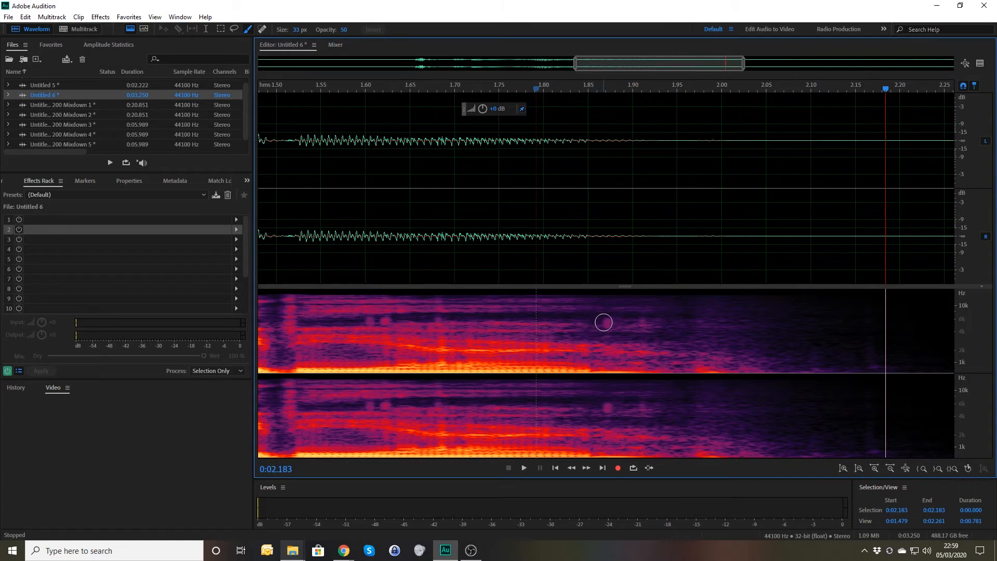
Mark the spectral spot from 1.855 to 1.885 s with the Paintbrush Selection, then play the passage from about 1.61 s
mouse_move(602, 325)
left_mouse_down()
mouse_move(643, 327)
mouse_move(606, 324)
left_mouse_up()
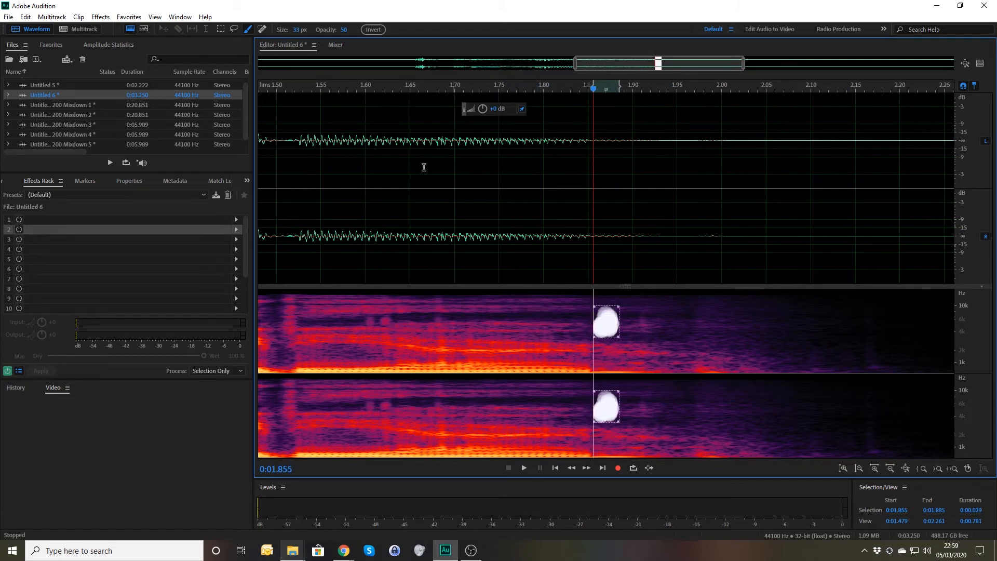
left_click(377, 165)
key("space")
key("space")
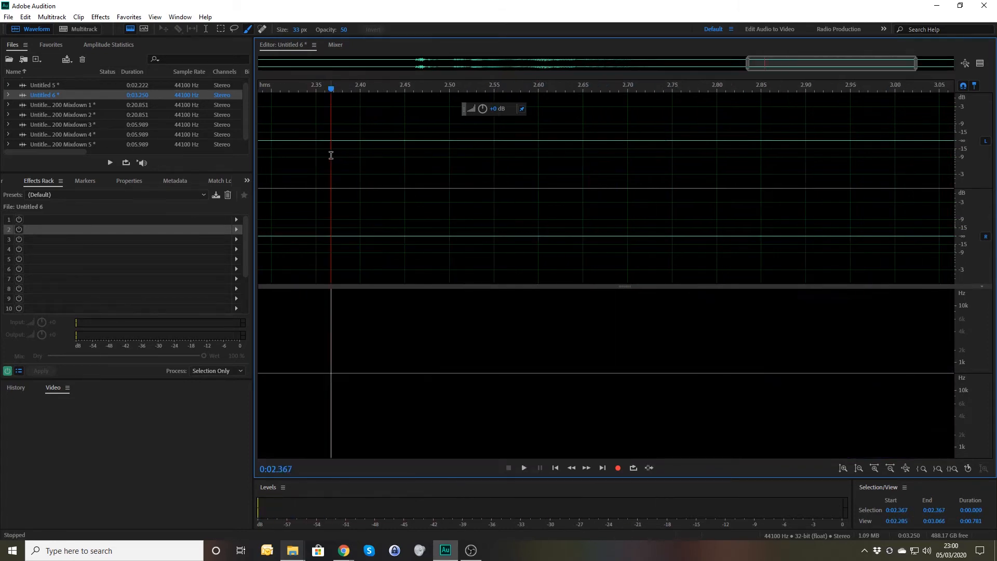
Delete the section from 1.859 to 1.925 s at the end of the word in Untitled 6
scroll(319, 144, "down", 2)
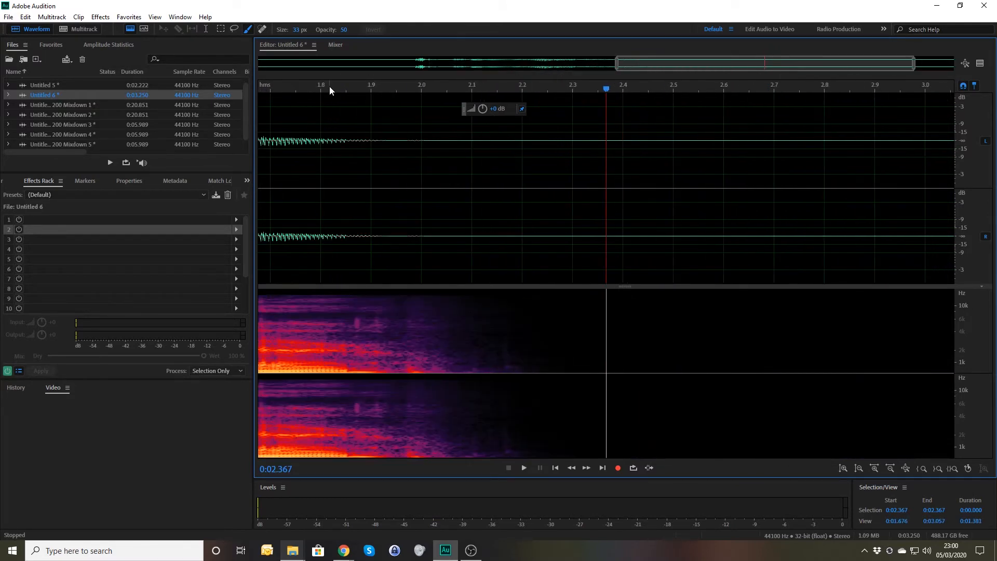
left_click_drag(291, 86, 351, 106)
left_click_drag(384, 152, 350, 152)
key("Delete")
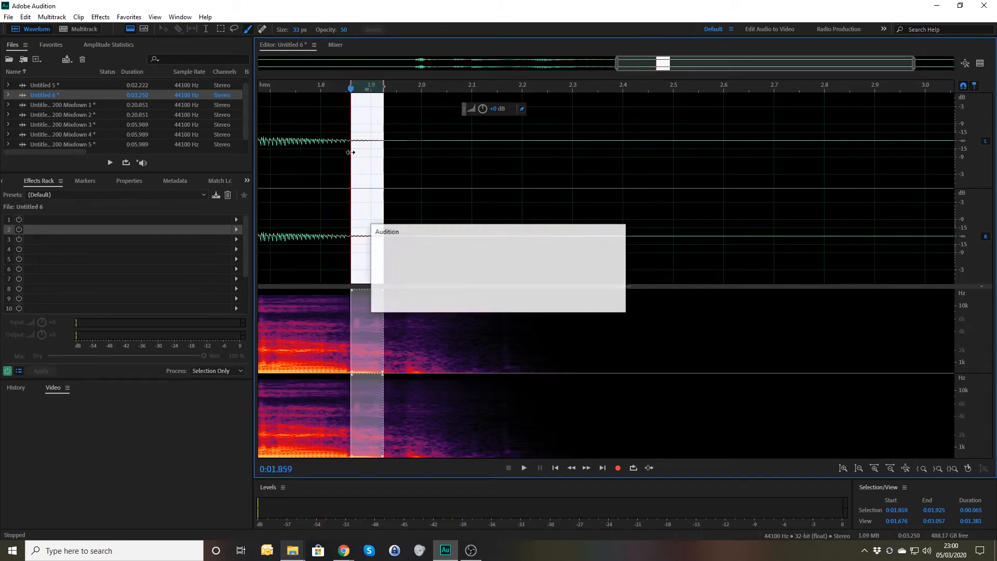
left_click(546, 301)
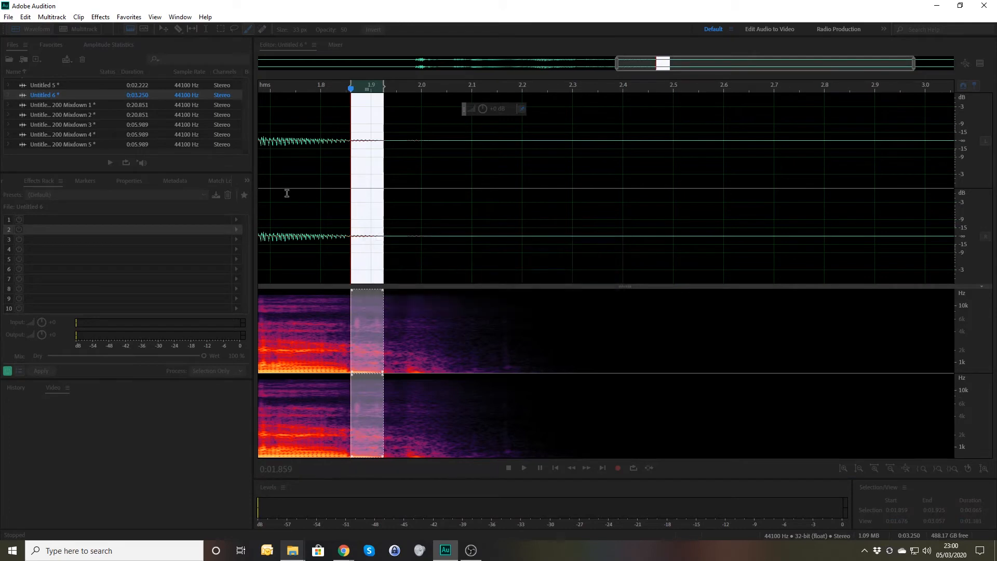
Play Untitled 6 across the cut from 1.754 s to its end
left_click(298, 186)
key("space")
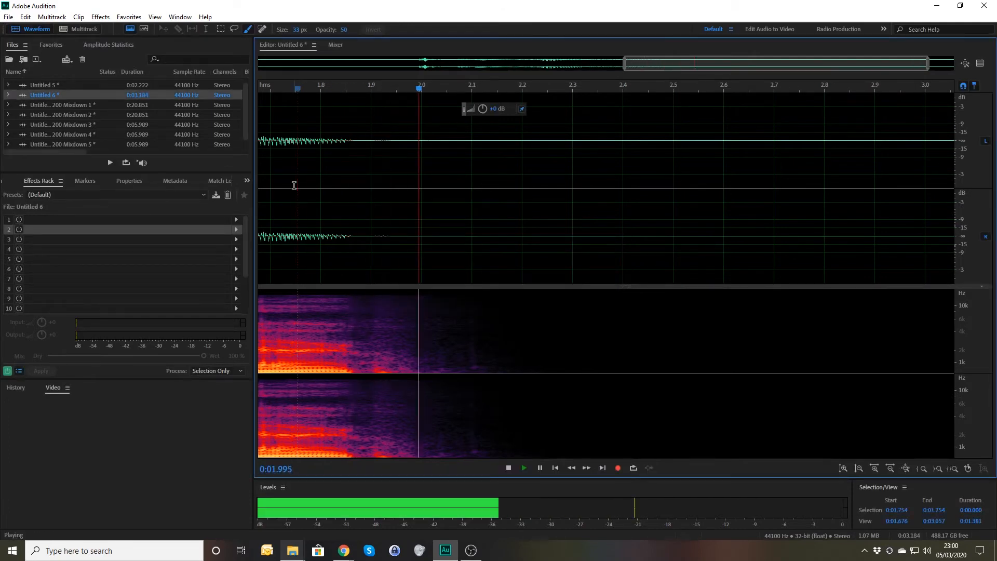
scroll(292, 179, "down", 3)
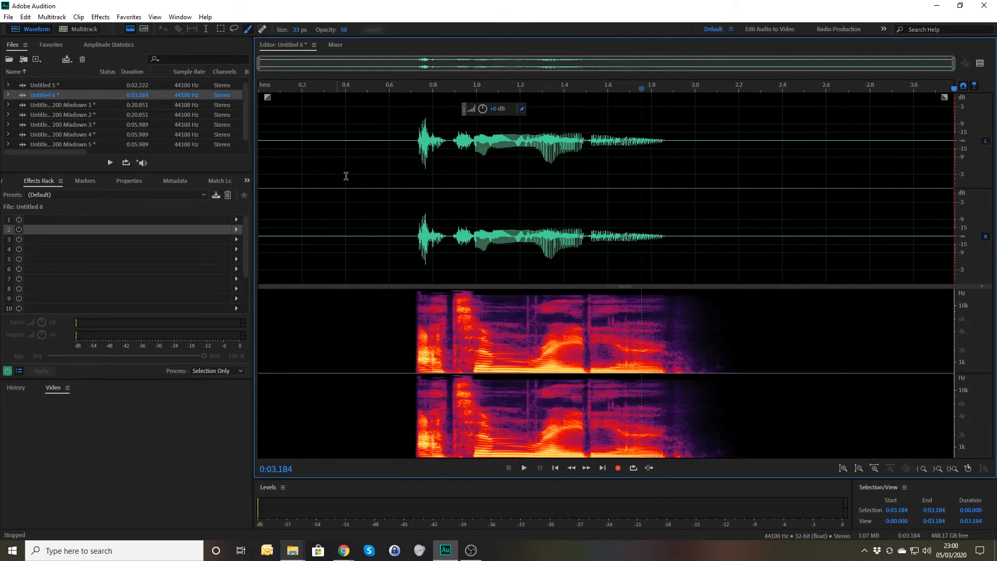
Return to the multitrack session, select the Untitled 6 clip on Track 1 and play from 1.151 s
left_click(86, 29)
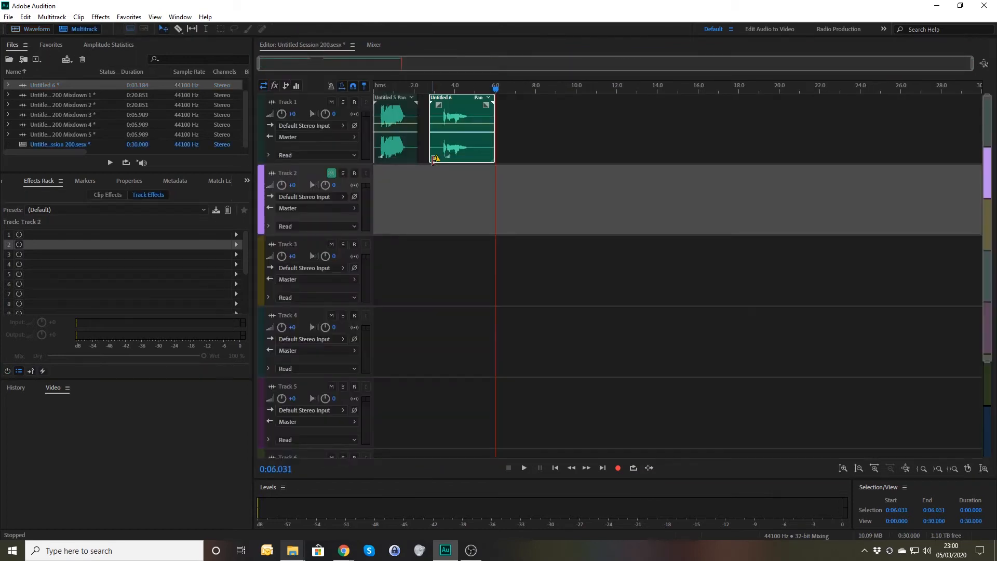
left_click(435, 158)
left_click(457, 161)
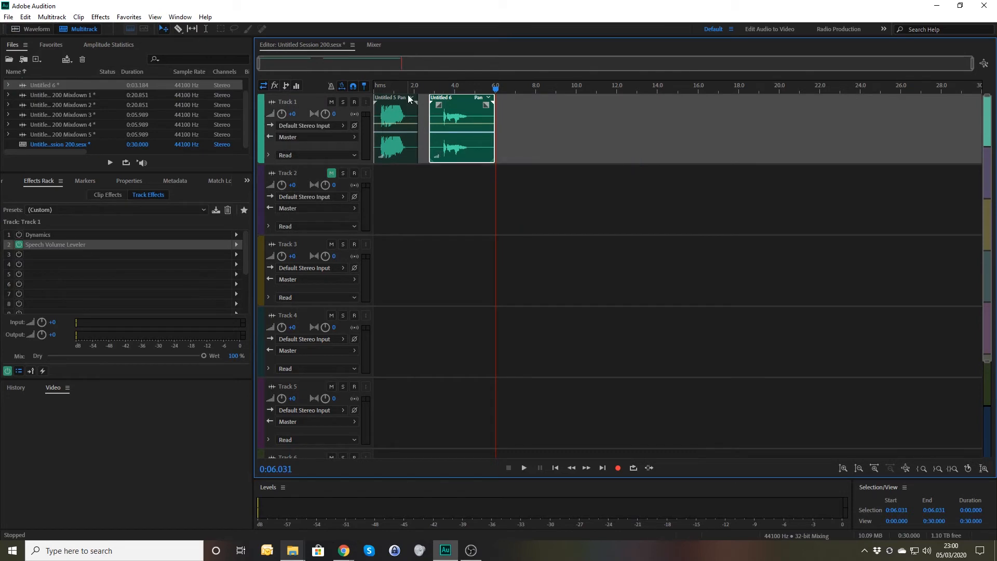
left_click(398, 93)
key("space")
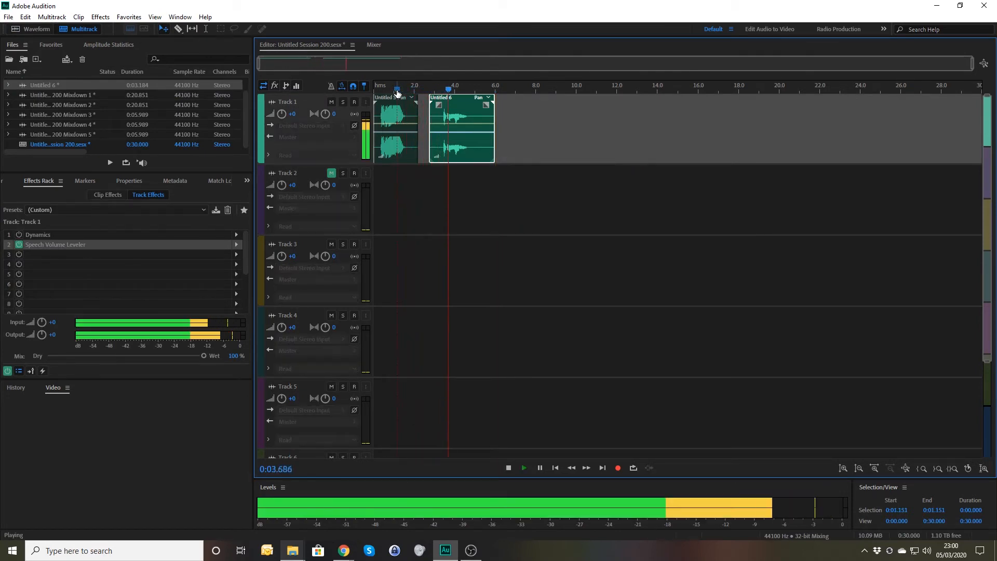
Stop the multitrack playback near the end of the Untitled 6 clip and examine the clip's waveform up close
key("space")
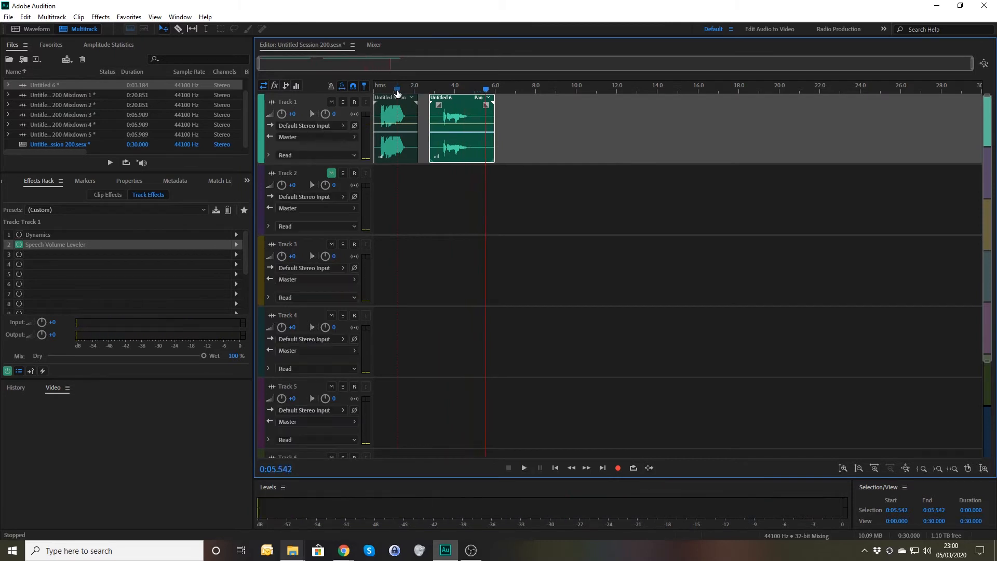
key("equal")
key("equal")
key("equal")
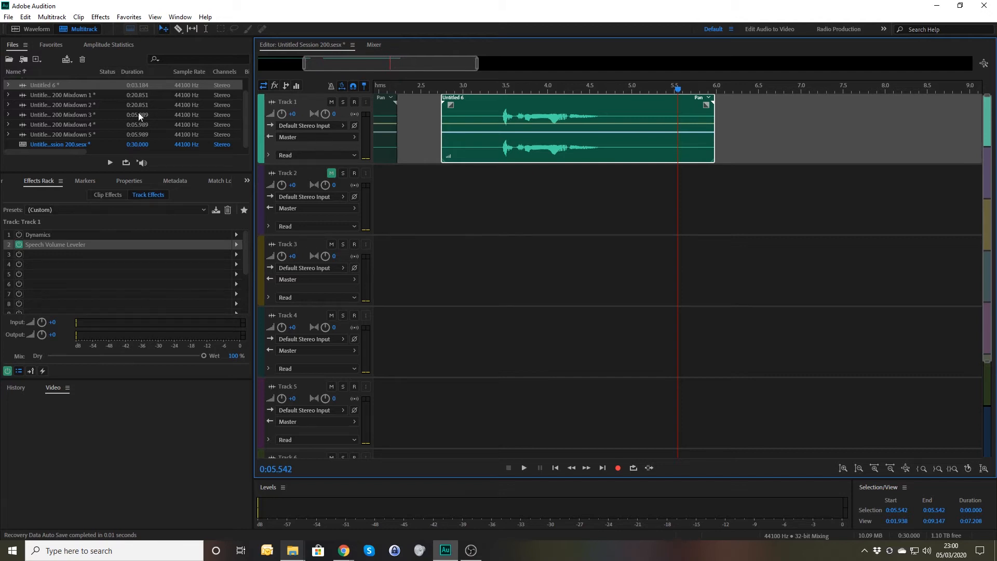
Open Mixdown 3 and play its loud word from 0.236 s and its quiet word from 3.392 s
double_click(74, 117)
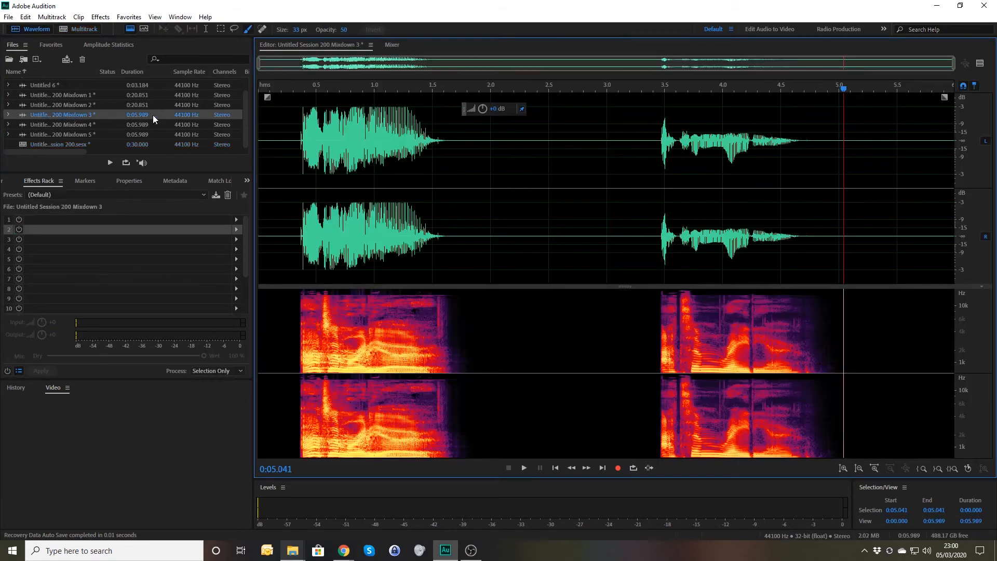
left_click_drag(290, 138, 471, 171)
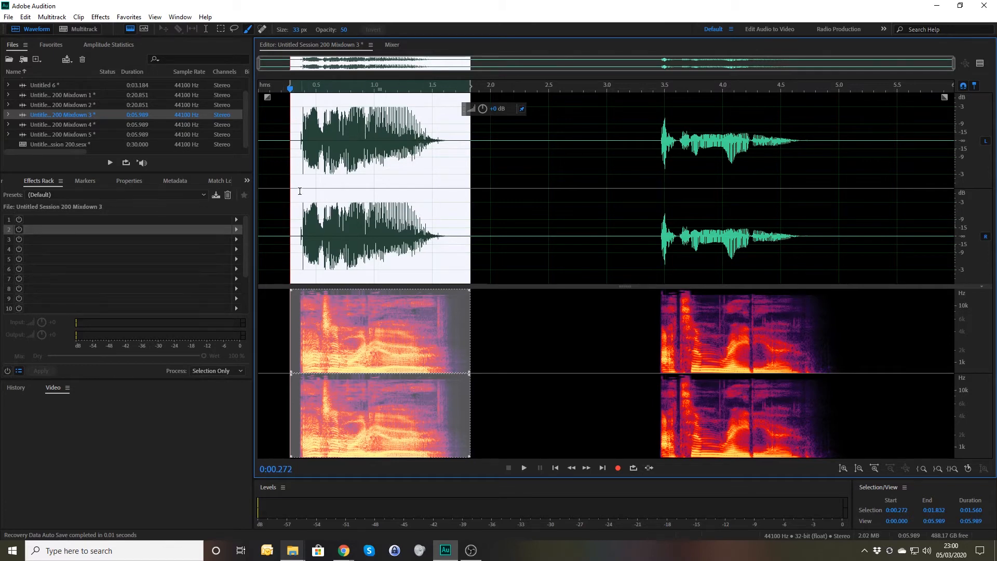
left_click(286, 191)
key("space")
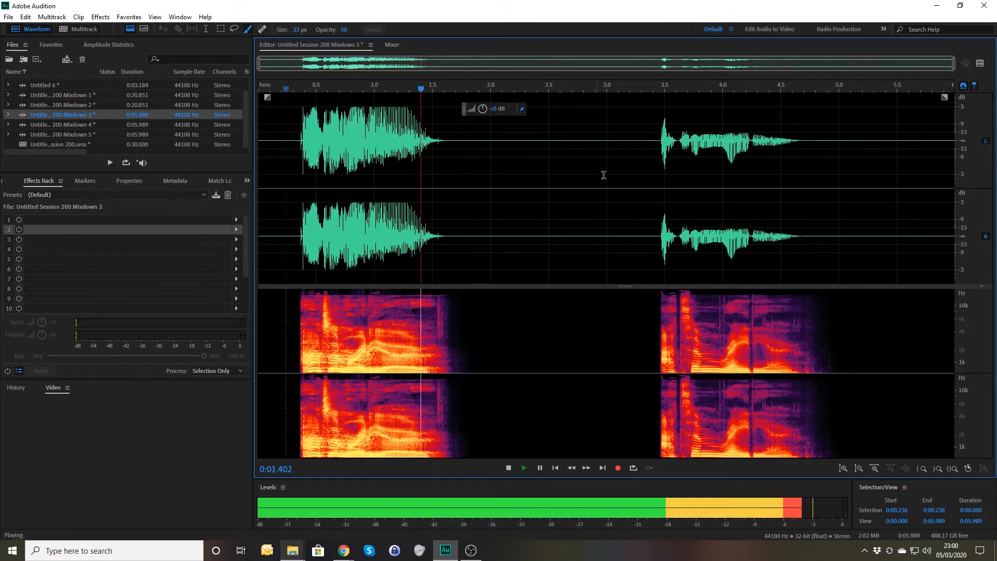
key("space")
left_click(651, 143)
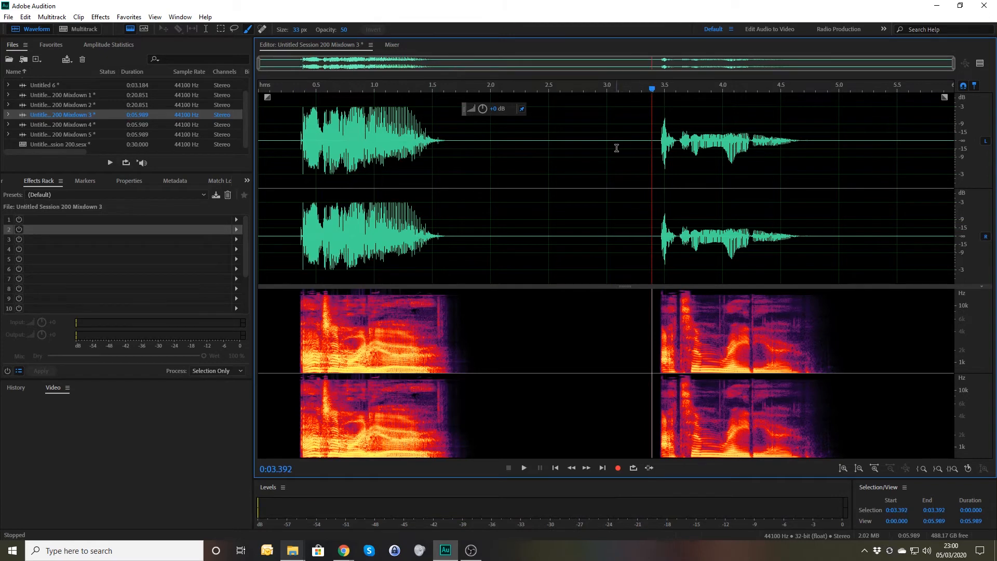
key("space")
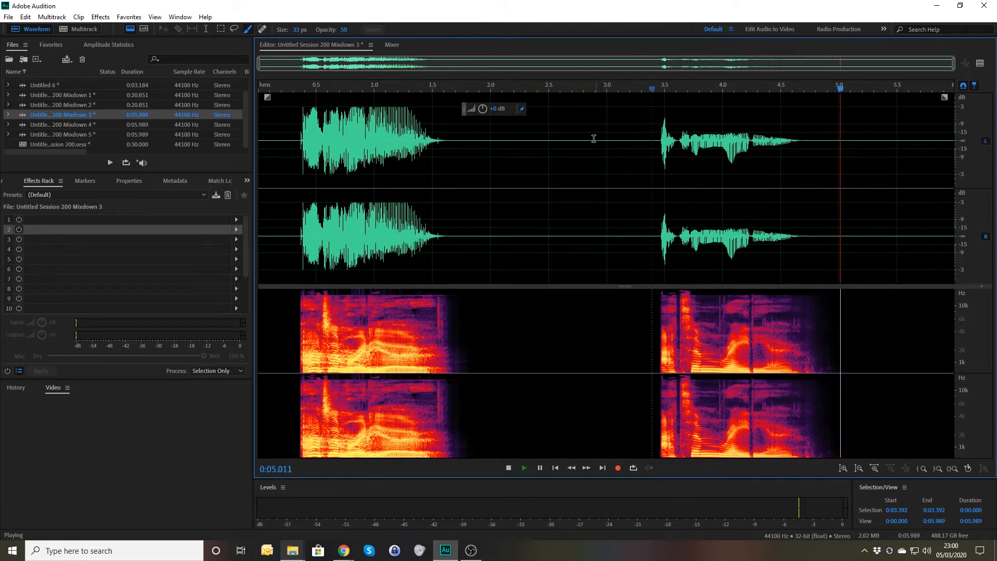
key("space")
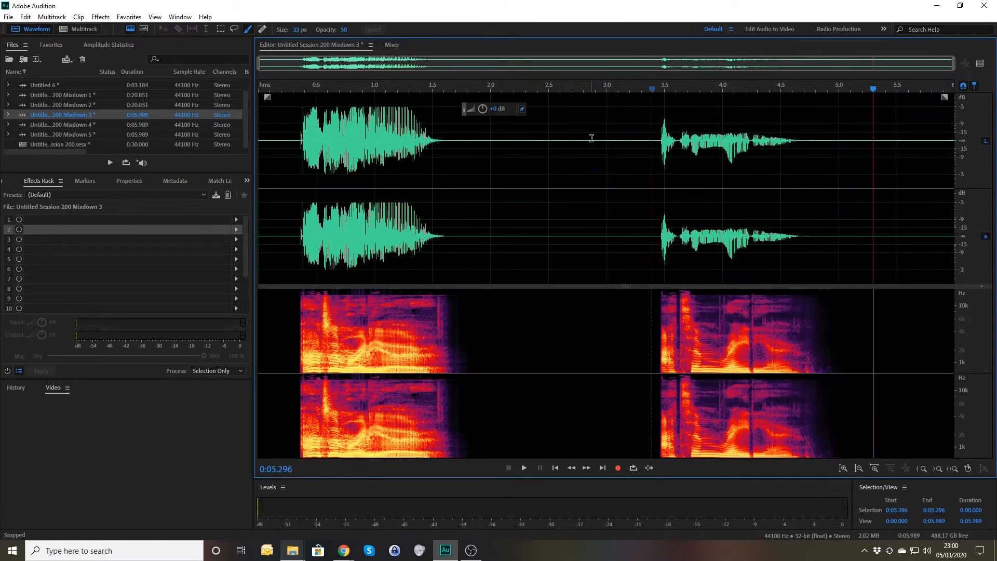
Open Mixdown 4 and play its loud word from 0.312 s and 1.000 s, and its quiet word from 3.379 s
double_click(76, 123)
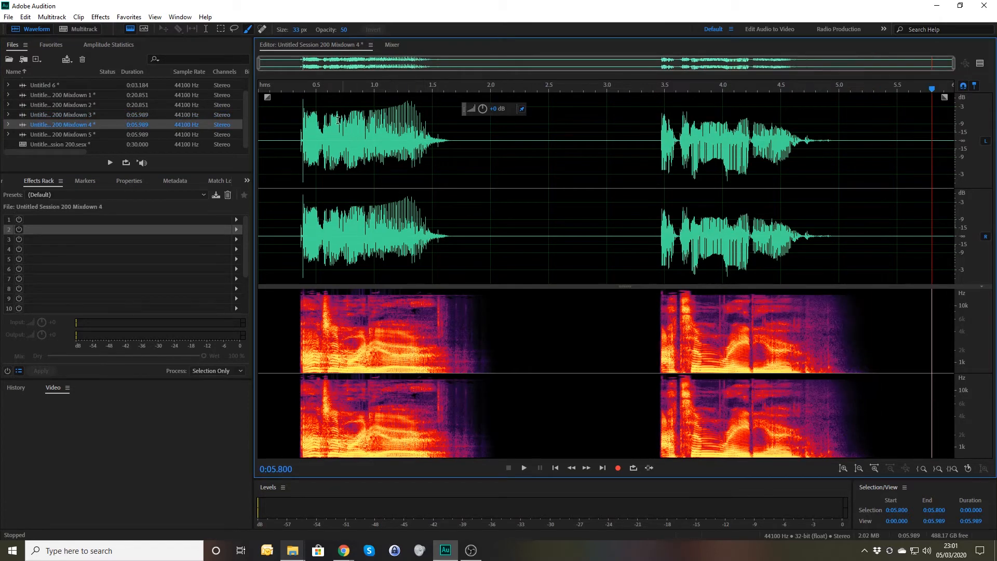
left_click(295, 146)
key("space")
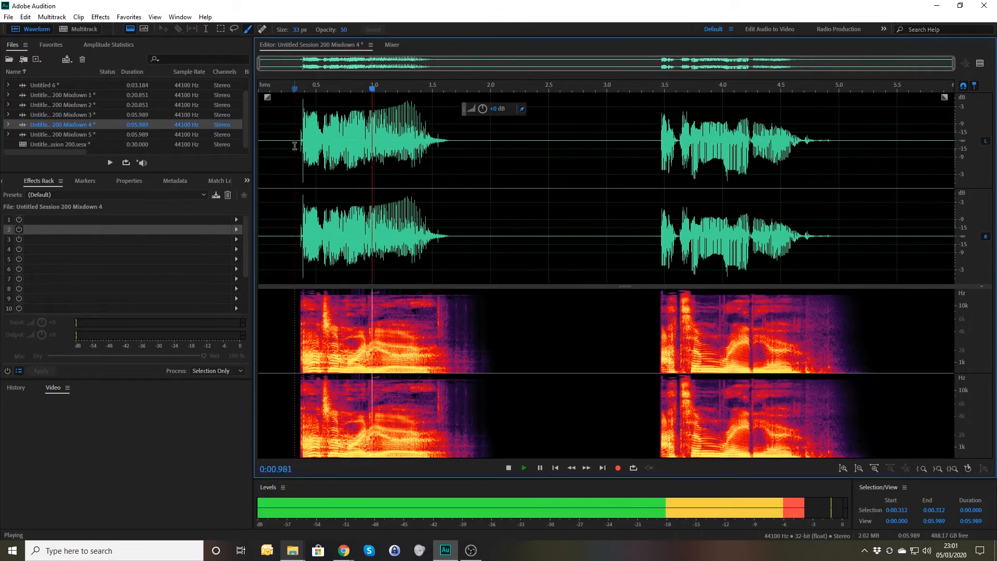
key("space")
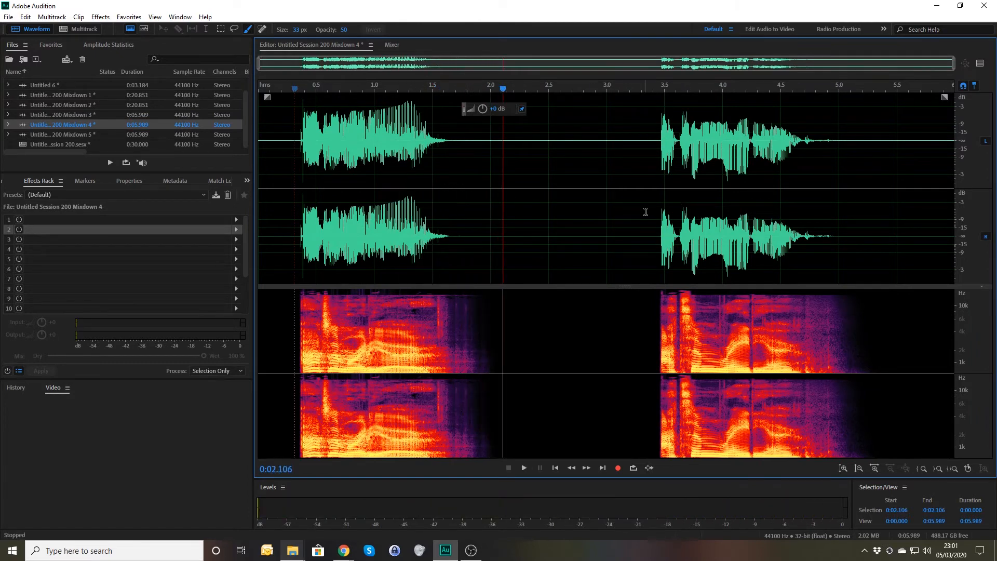
left_click(645, 211)
left_click(375, 211)
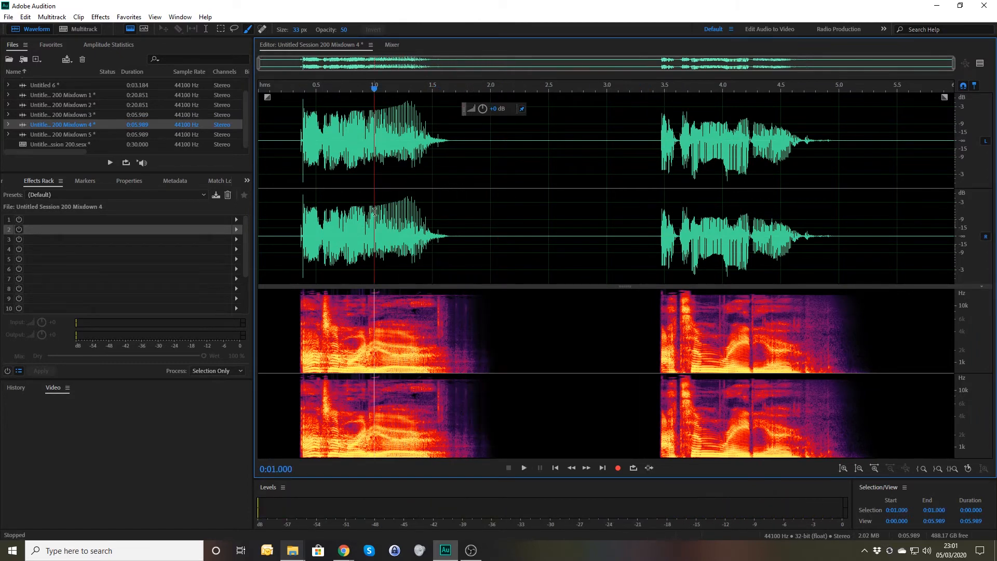
key("space")
key("space")
left_click(650, 207)
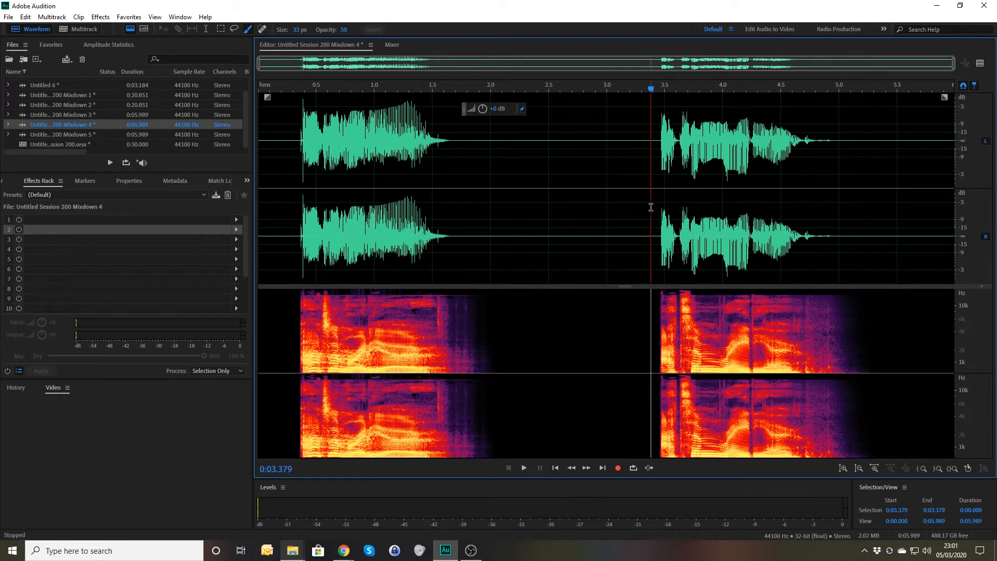
key("space")
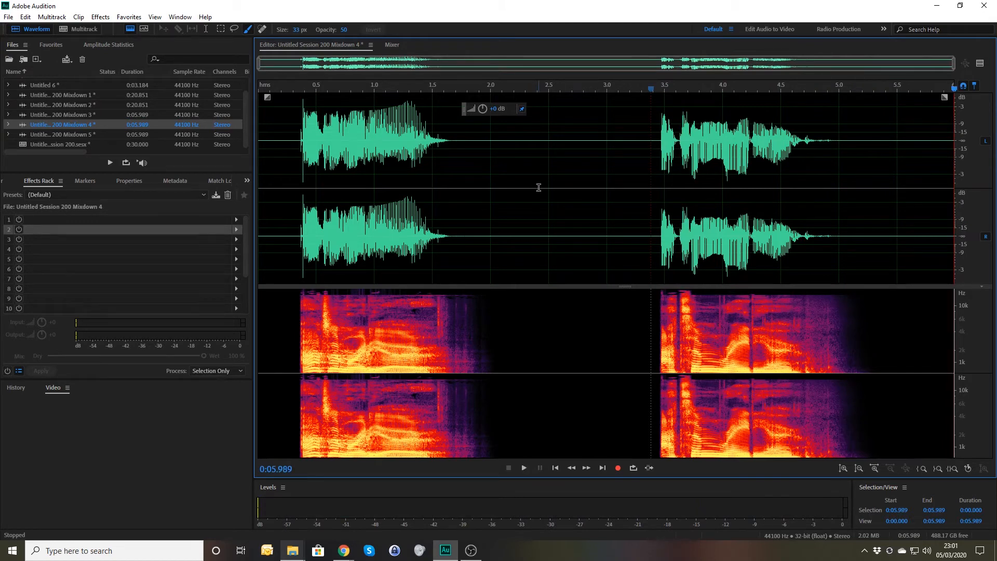
Open Mixdown 5, Mixdown 2 and Mixdown 1 in turn to compare their waveforms, placing the playhead at 10.176 s in Mixdown 1
left_click(85, 135)
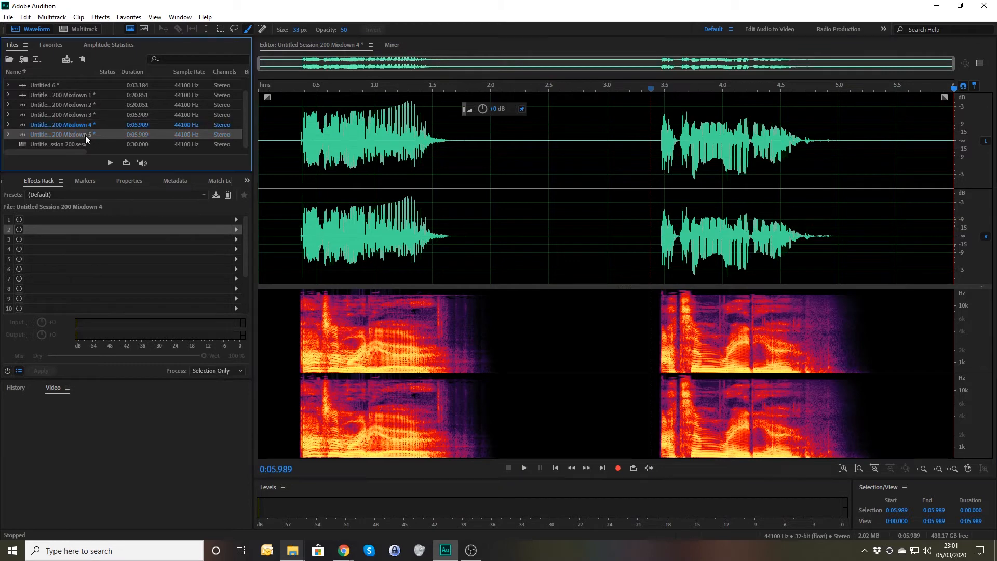
left_click(292, 156)
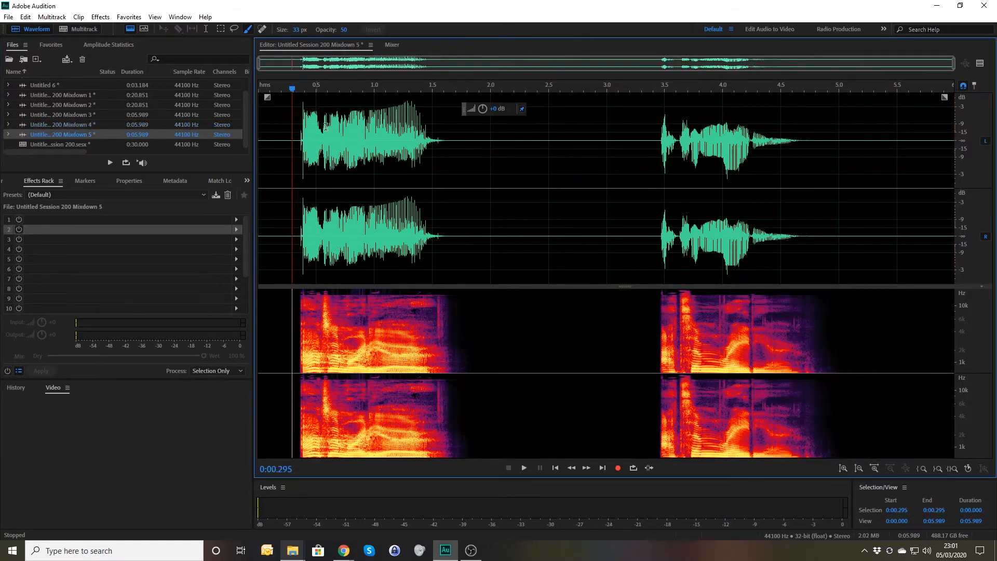
left_click(76, 104)
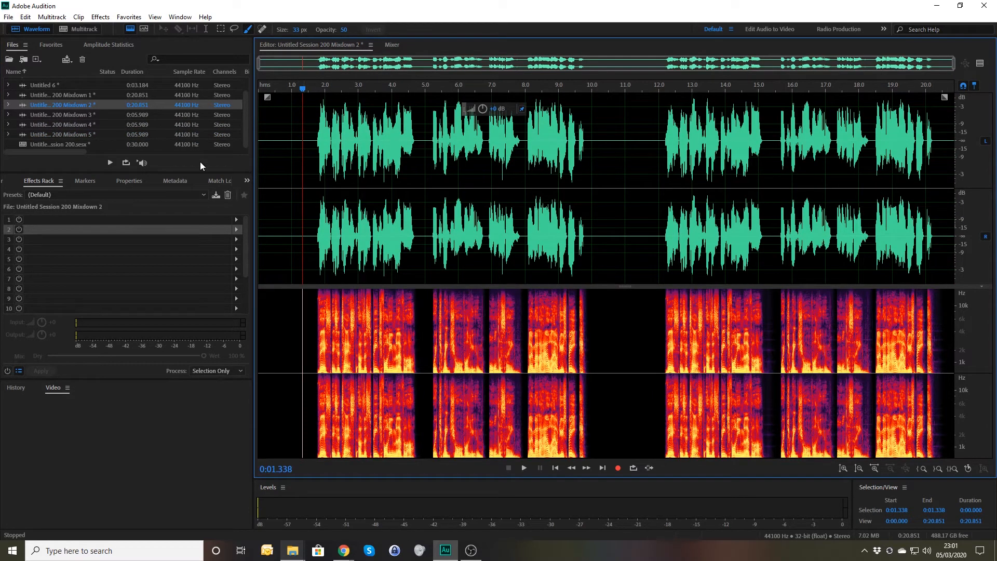
left_click(80, 94)
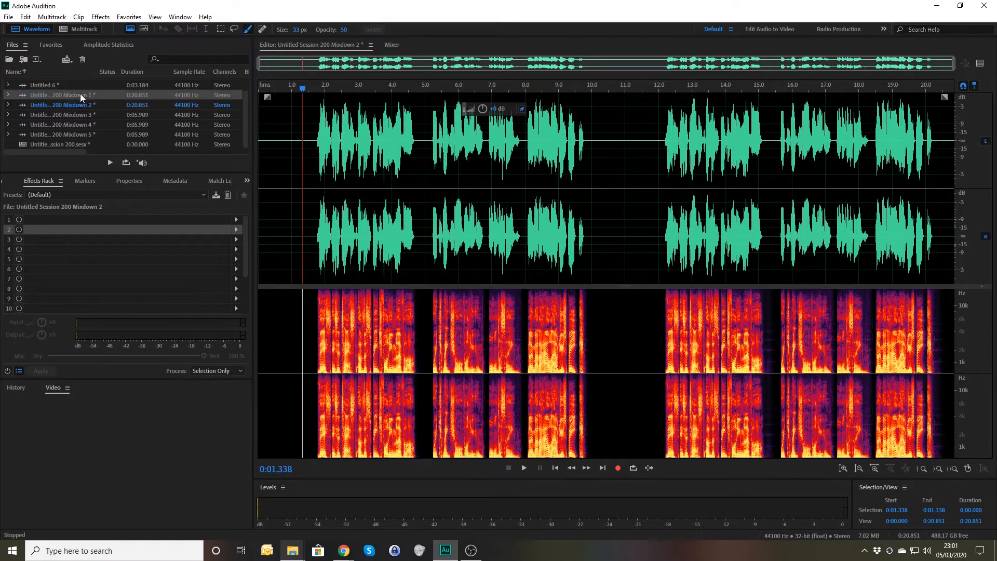
left_click(597, 248)
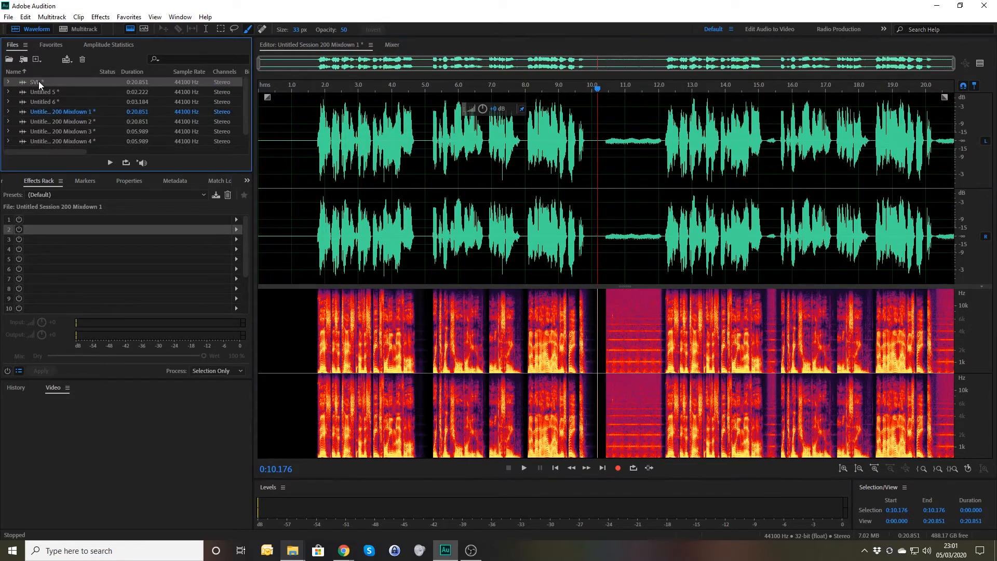
Open the SVL source file and place the playhead at 9.445 s and 5.228 s to inspect its unprocessed speech
double_click(38, 81)
left_click(572, 226)
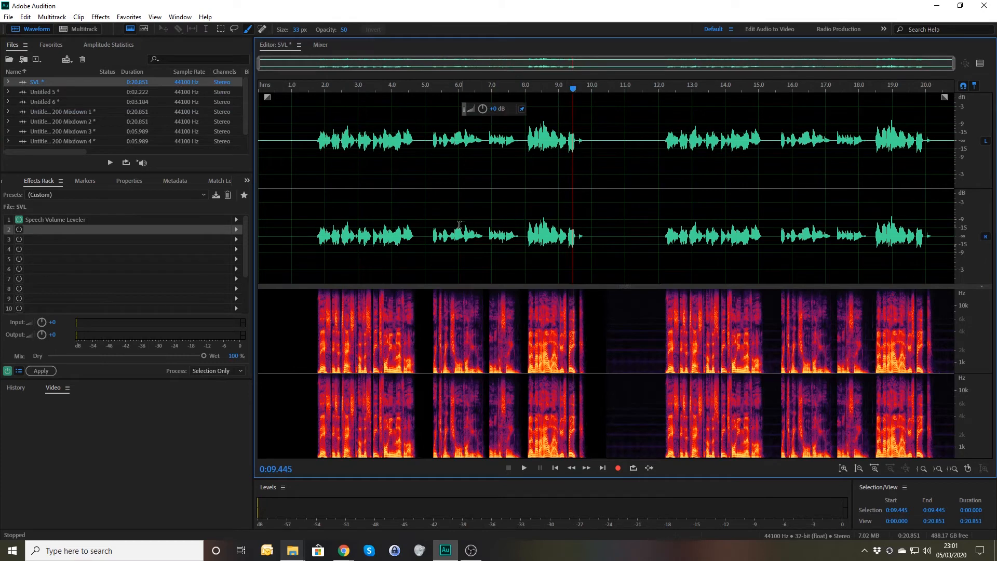
left_click(432, 230)
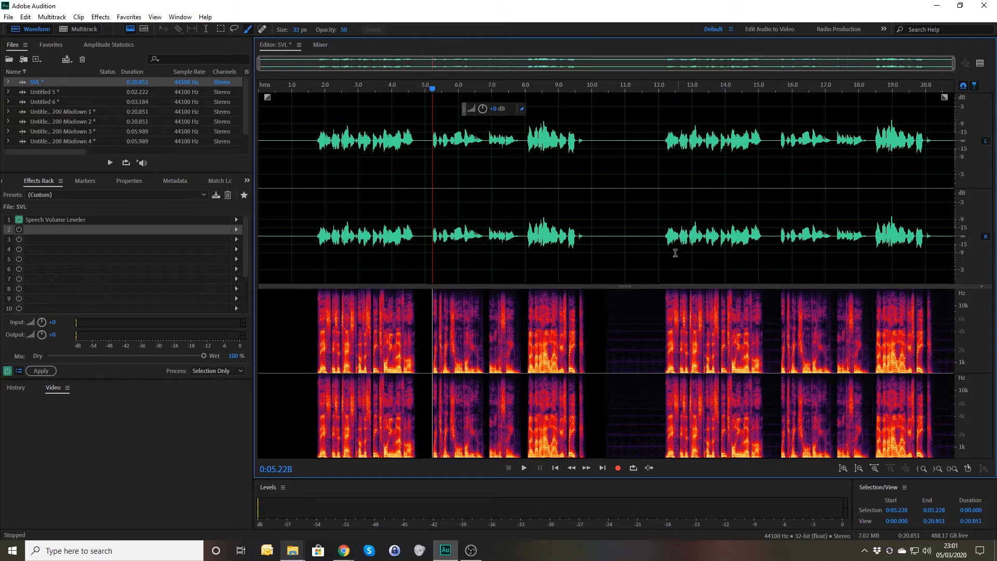
Return to Mixdown 1 and play it from 7.000 s across the noisy gap into the second speech section
double_click(62, 110)
left_click(490, 233)
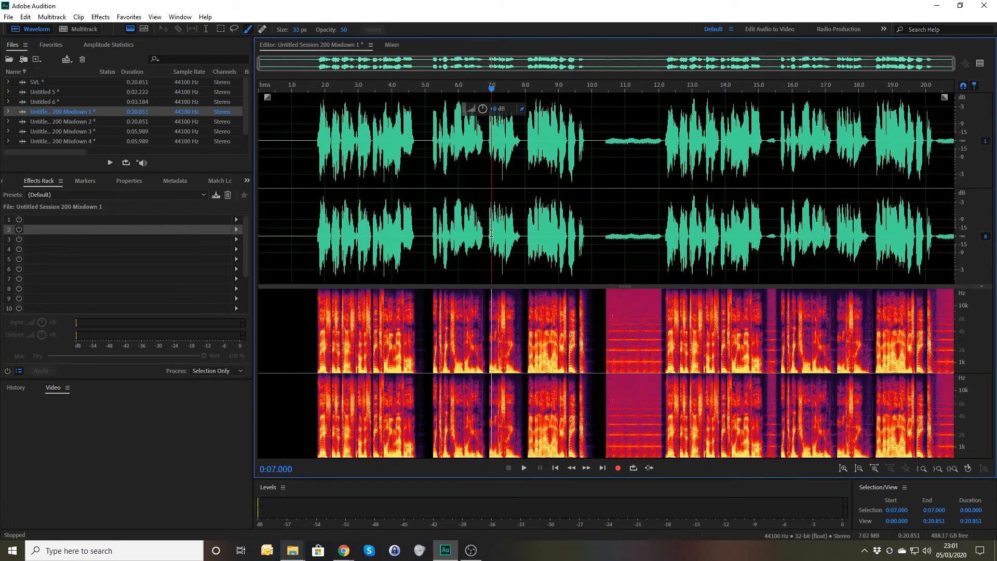
key("space")
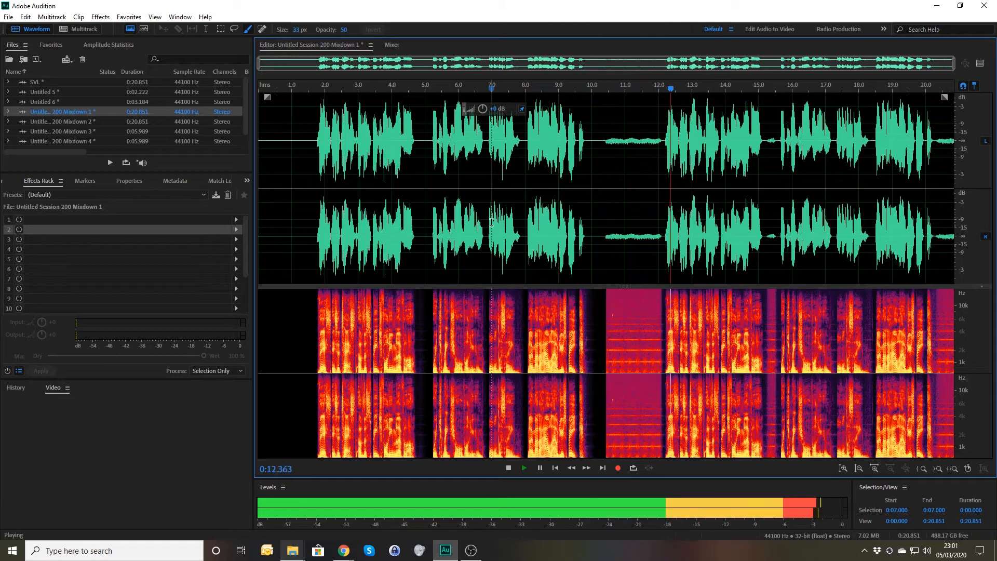
key("space")
Open Mixdown 2, add the Speech Volume Leveler to its first effects slot, view the available presets and close the effect window
left_click(70, 119)
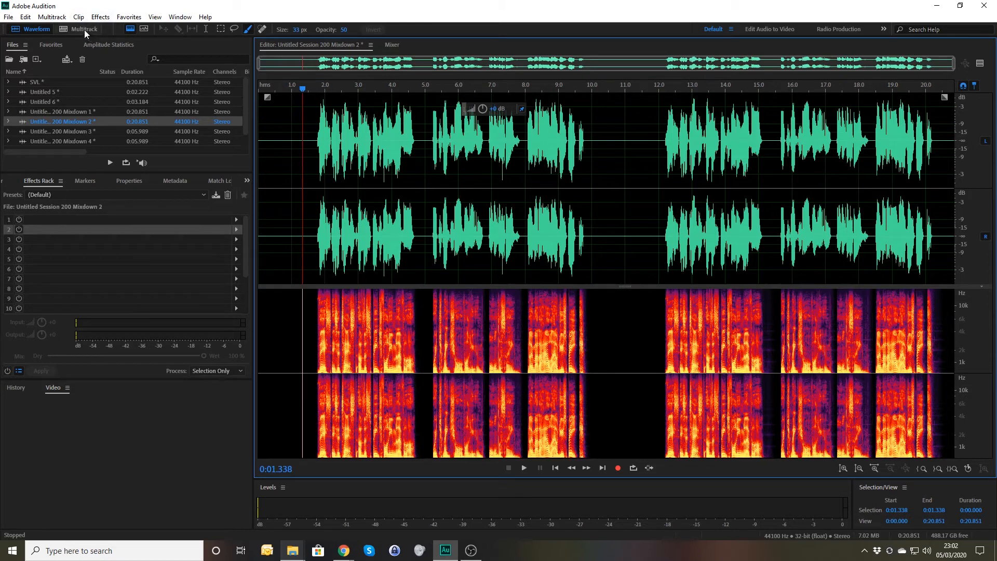
left_click(236, 220)
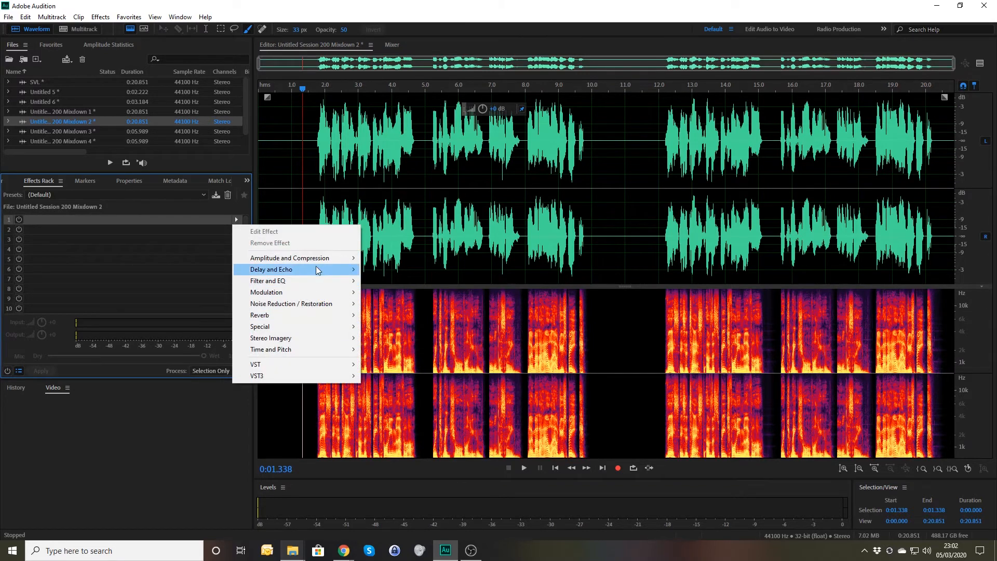
mouse_move(324, 258)
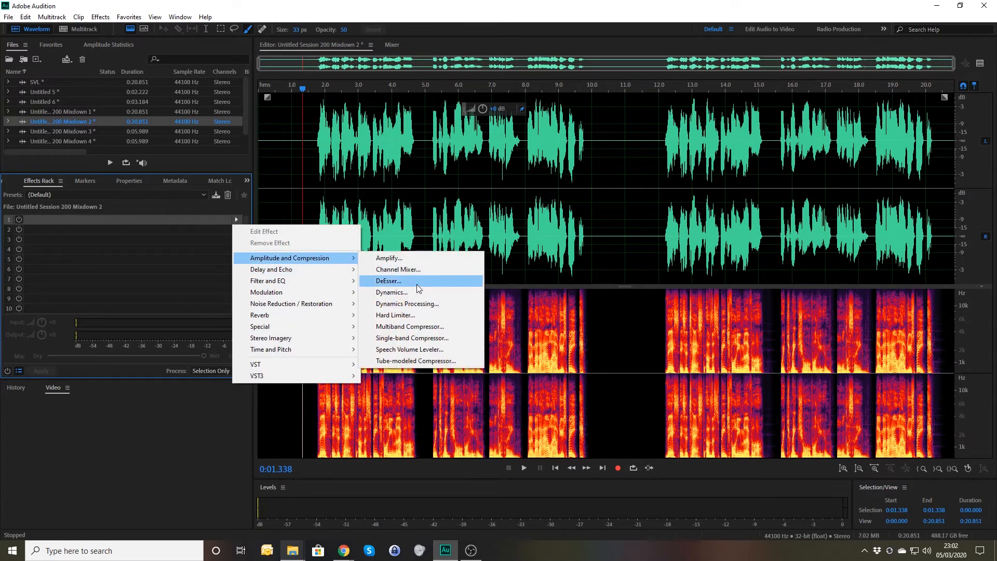
left_click(417, 349)
left_click(465, 208)
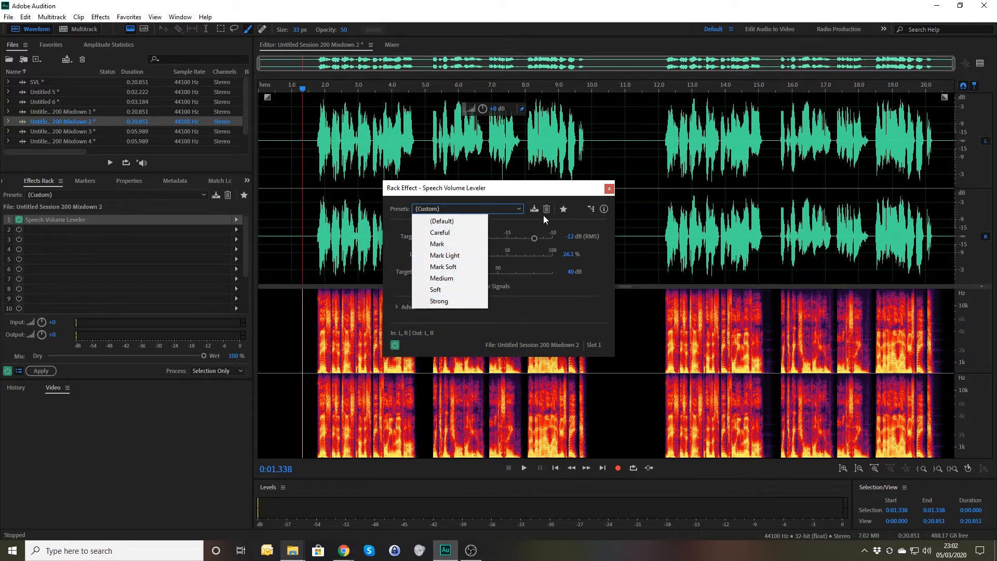
left_click(609, 188)
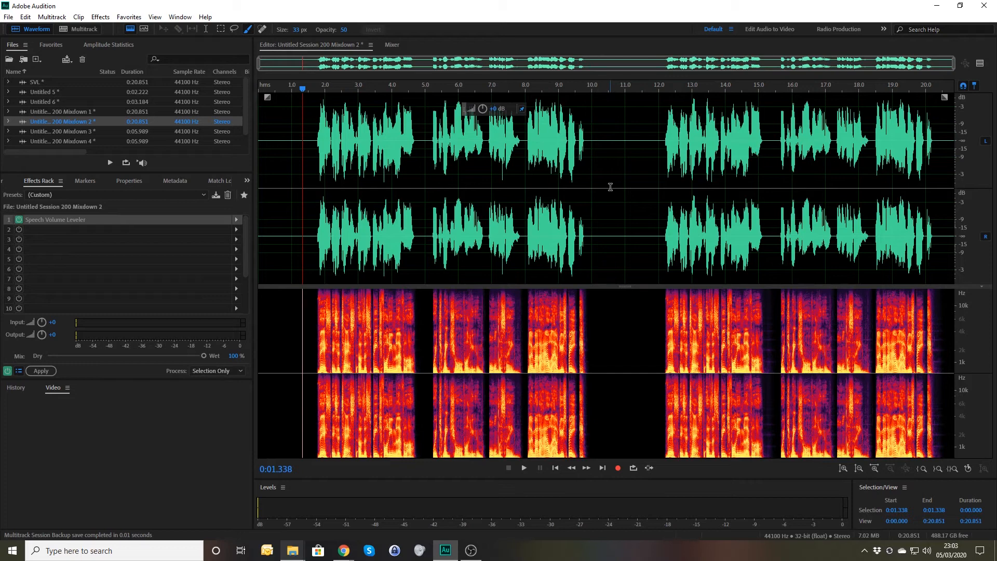
Reopen the Speech Volume Leveler on Mixdown 2 and set the target dynamic range to 80 dB and leveling amount to 100%
double_click(120, 220)
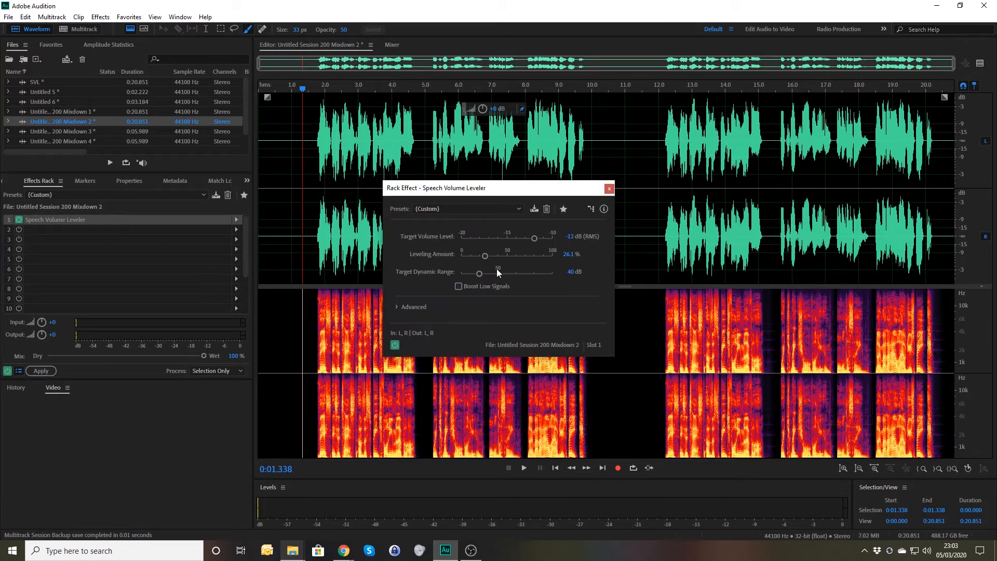
left_click_drag(479, 274, 590, 282)
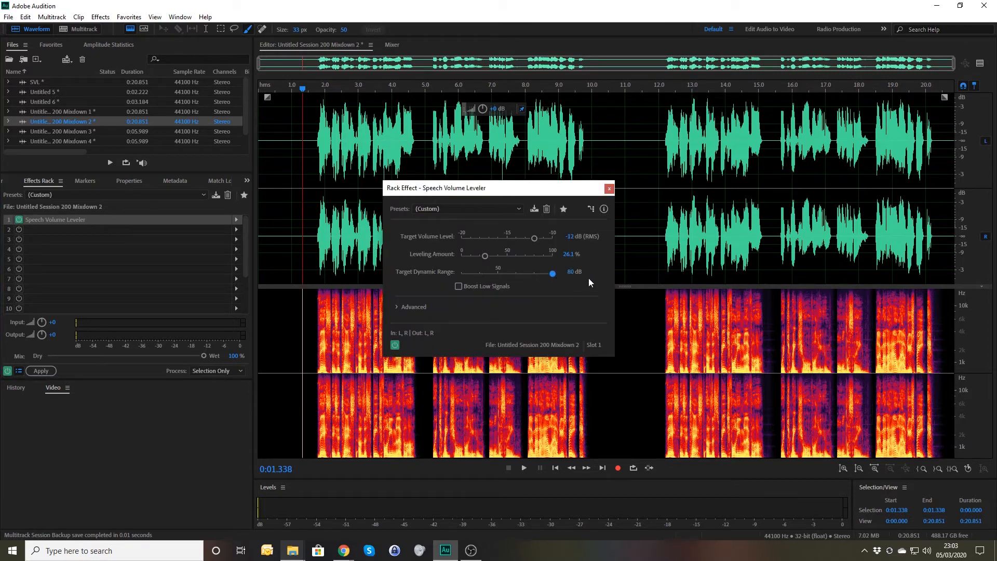
left_click(567, 256)
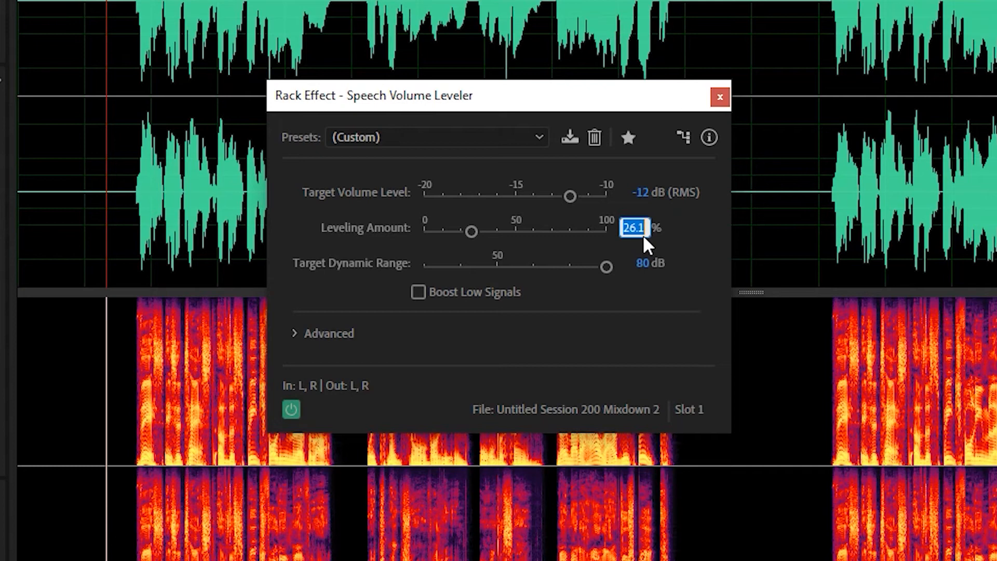
type("100")
key("Return")
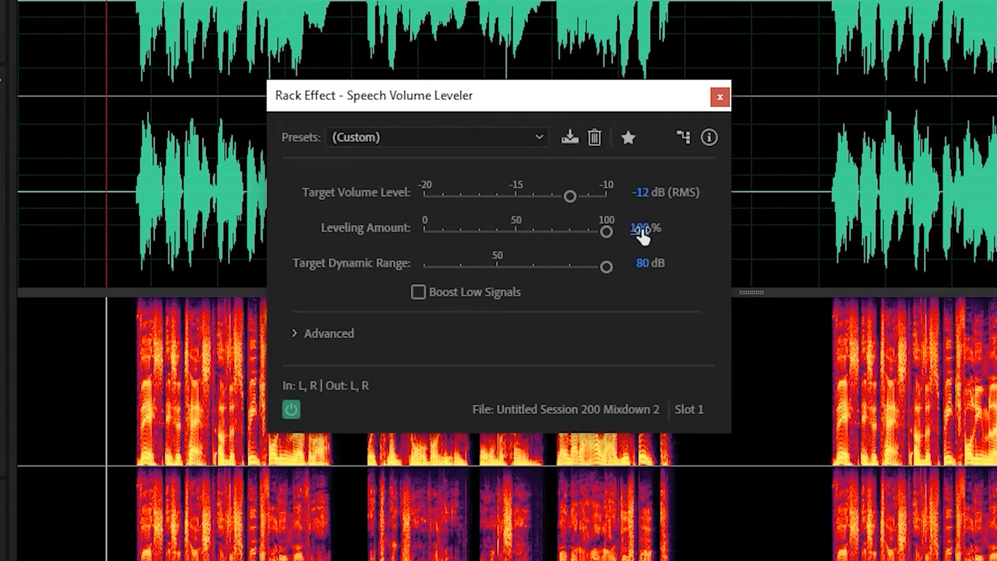
Set the Speech Volume Leveler's leveling amount to 25%
left_click(643, 228)
type("25")
key("Return")
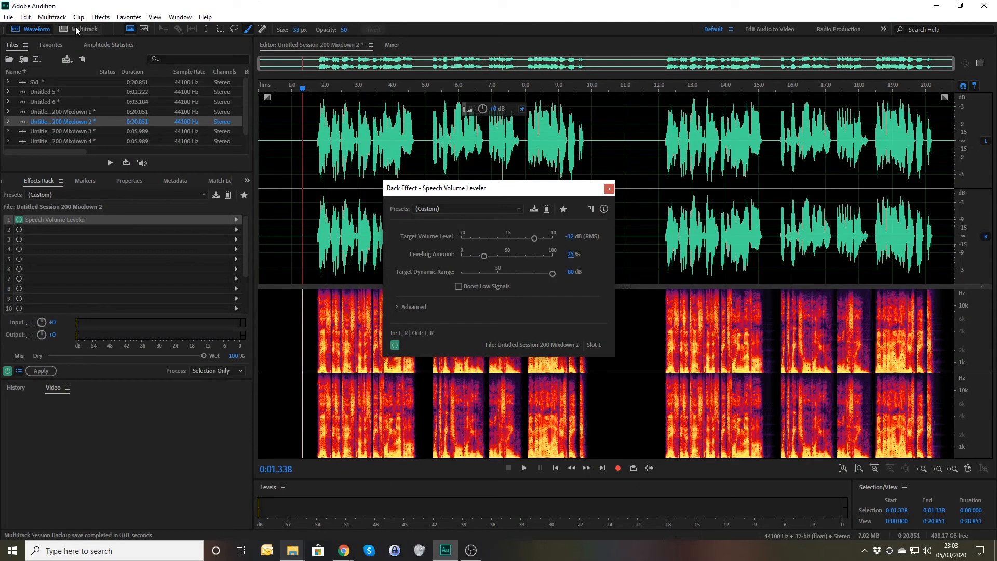
Return to the multitrack session and select Track 2
left_click(77, 27)
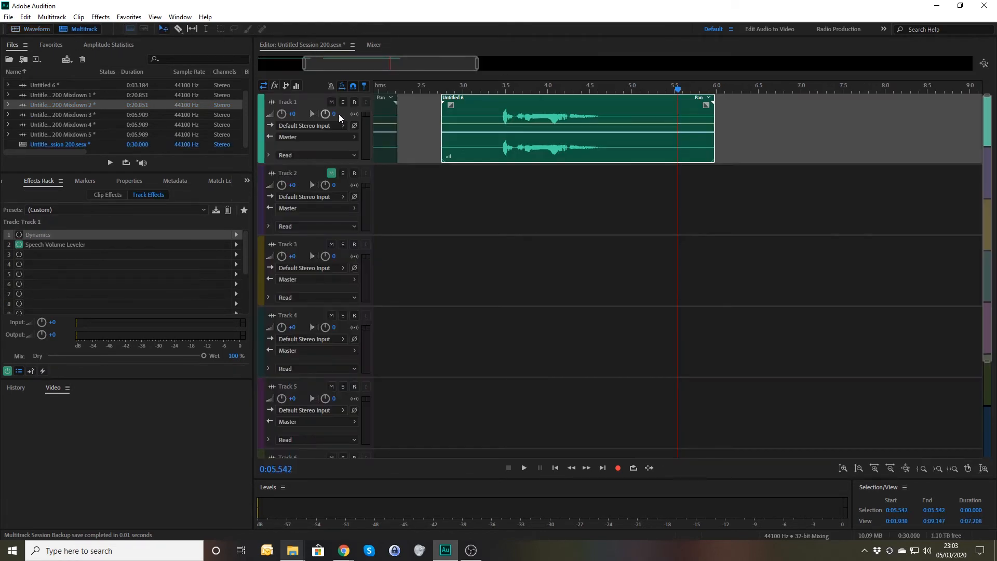
left_click(452, 179)
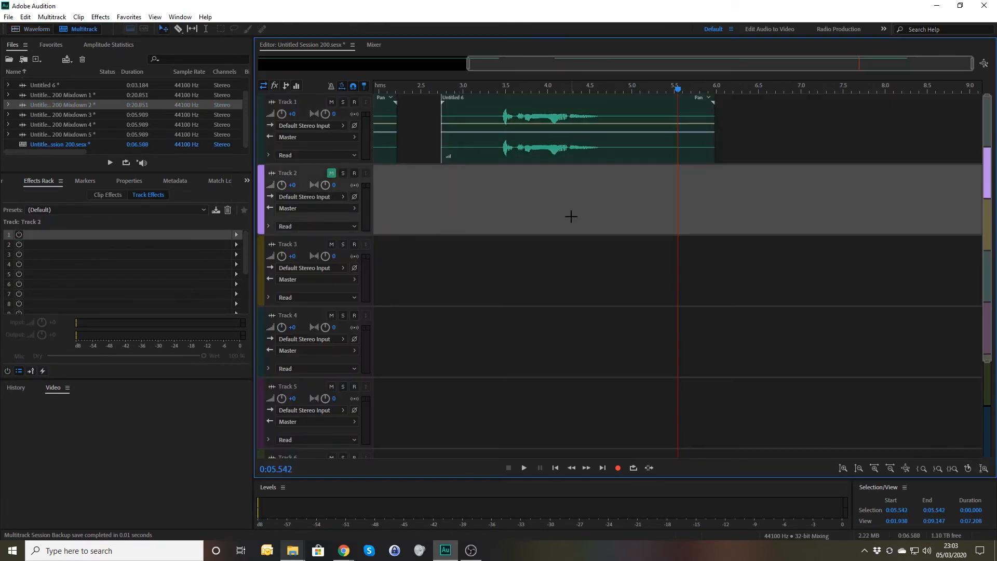
Delete both clips from Track 1 and place the SVL file at the start of that track
left_click_drag(765, 146, 330, 165)
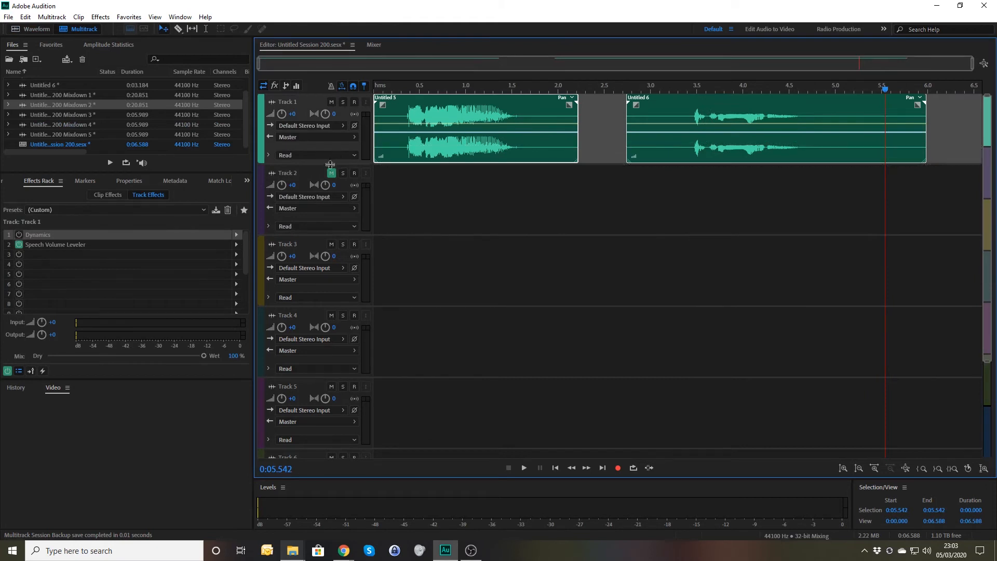
key("Delete")
scroll(75, 94, "up", 1)
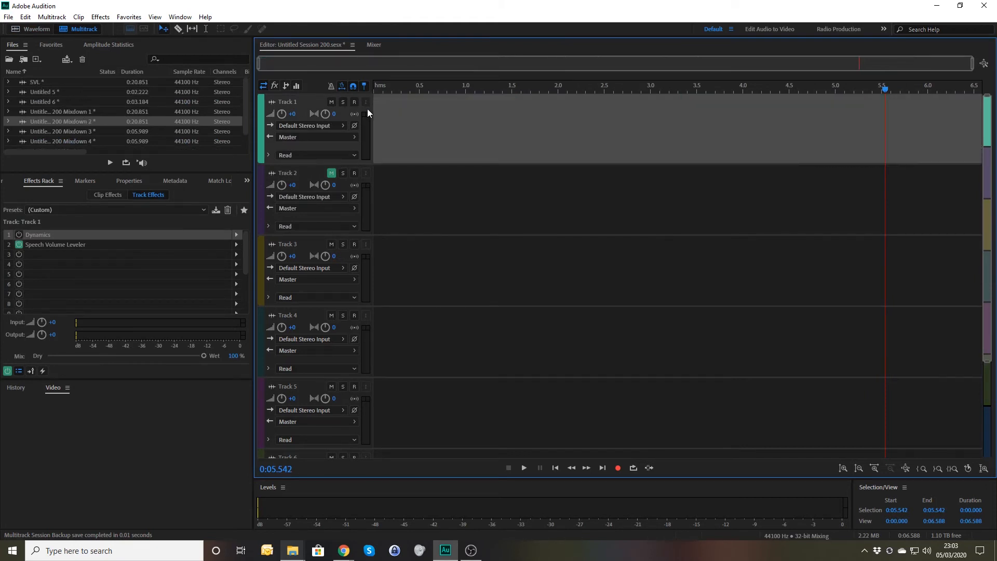
left_click_drag(39, 83, 335, 109)
Split the SVL clip at about 0:01.6, ripple-delete its silent opening and play the trimmed track briefly
left_click(525, 88)
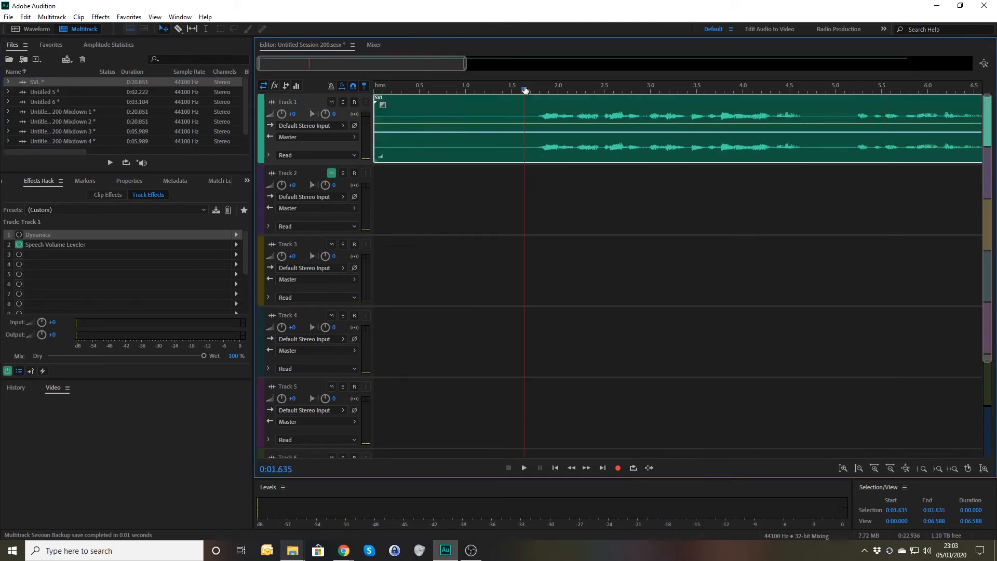
key("ctrl+k")
left_click(494, 117)
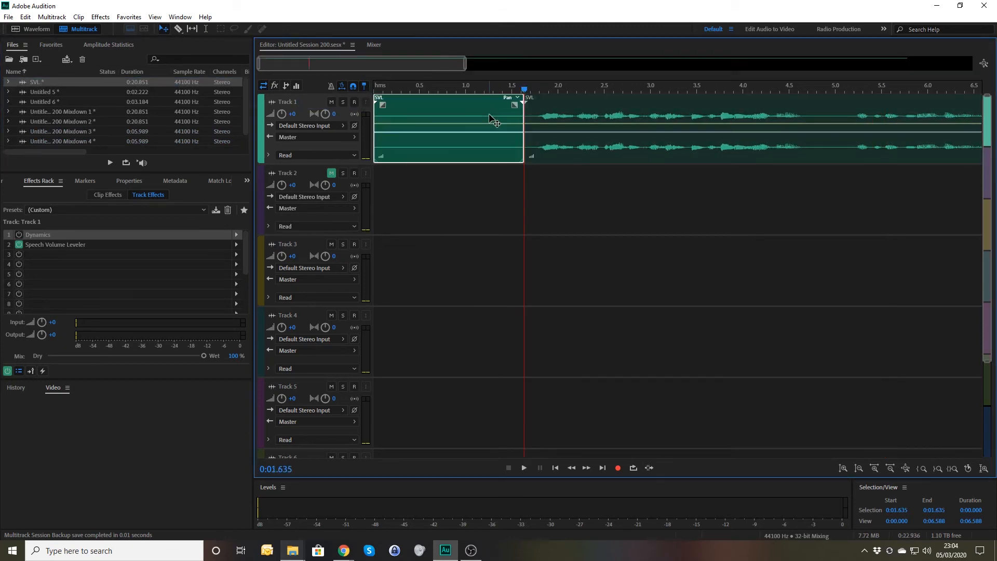
key("shift+Delete")
key("space")
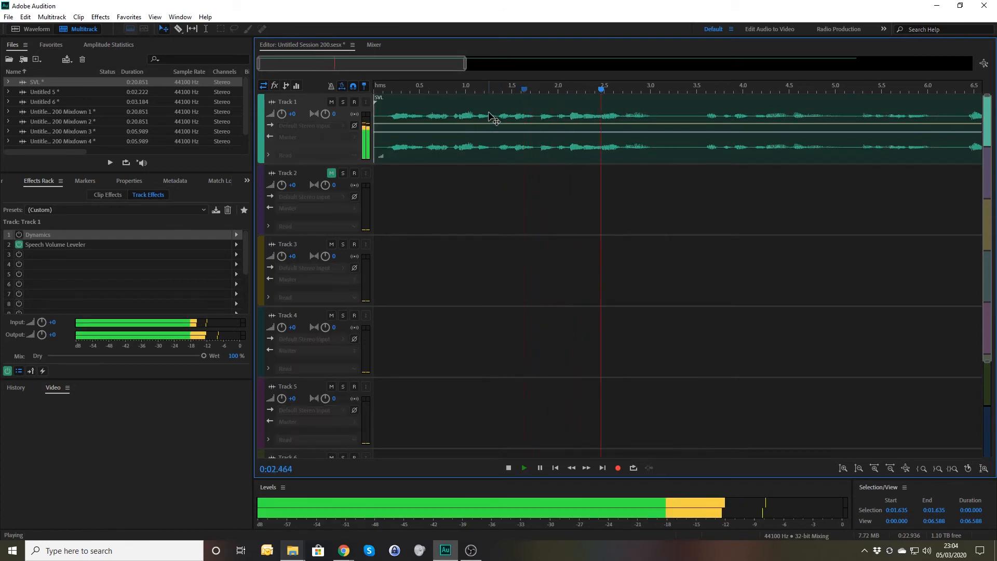
key("space")
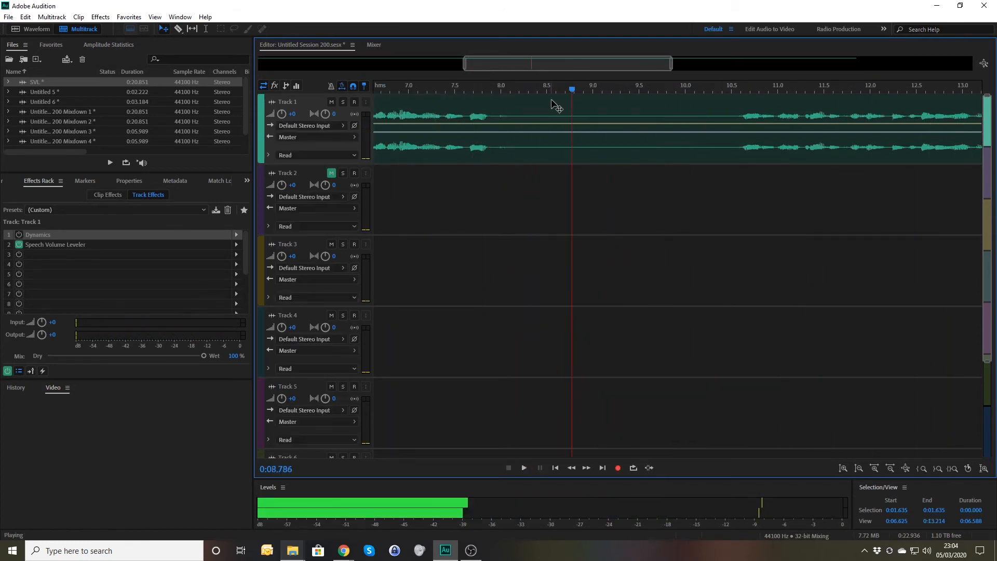
Split the Track 1 clip in the silence at about 0:08.26 and delete everything after it
left_click(606, 114)
left_click(526, 86)
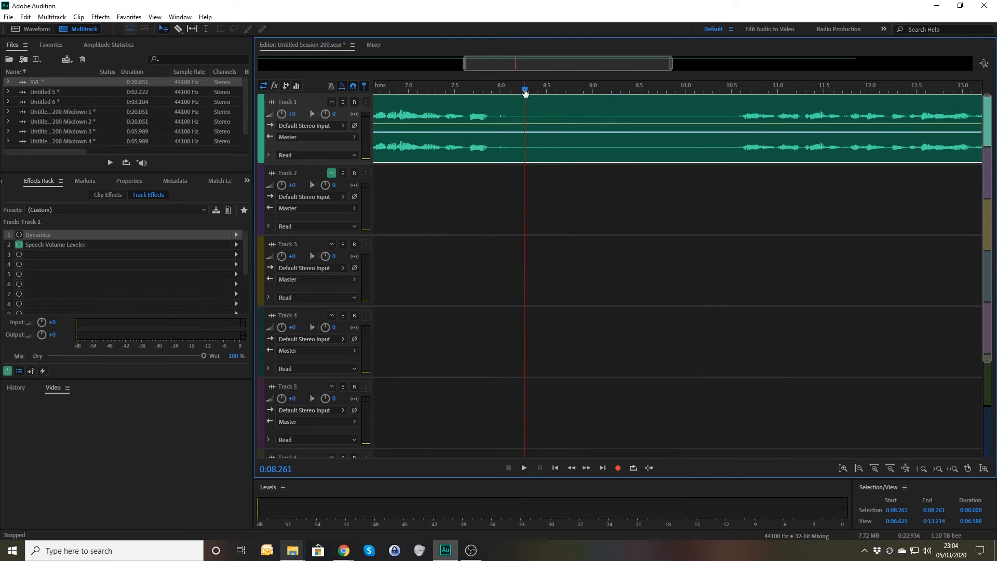
left_click(563, 106)
key("Delete")
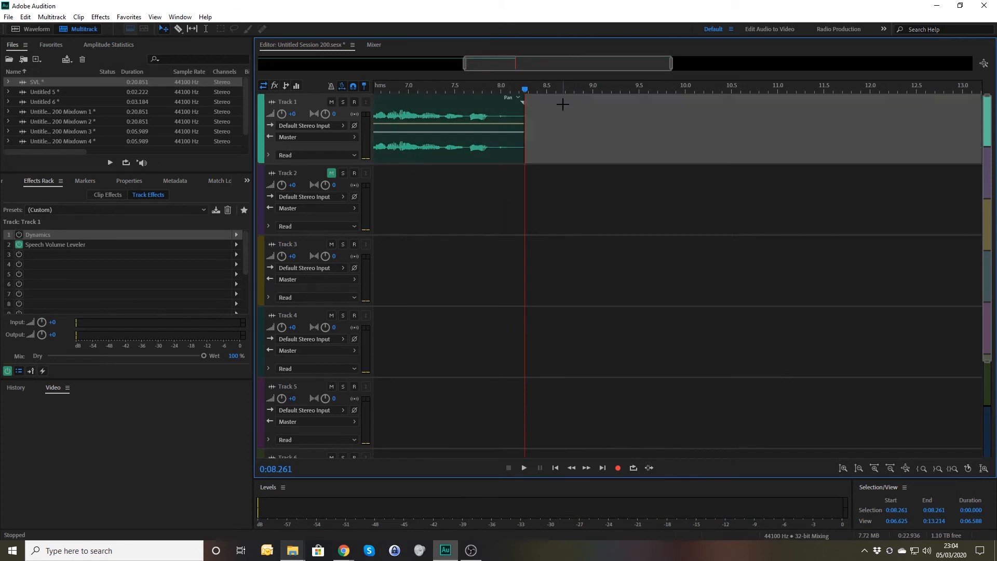
Copy the trimmed SVL clip to Track 2, starting at about 7.9 s near the end of the Track 1 clip
left_click_drag(428, 107, 761, 167)
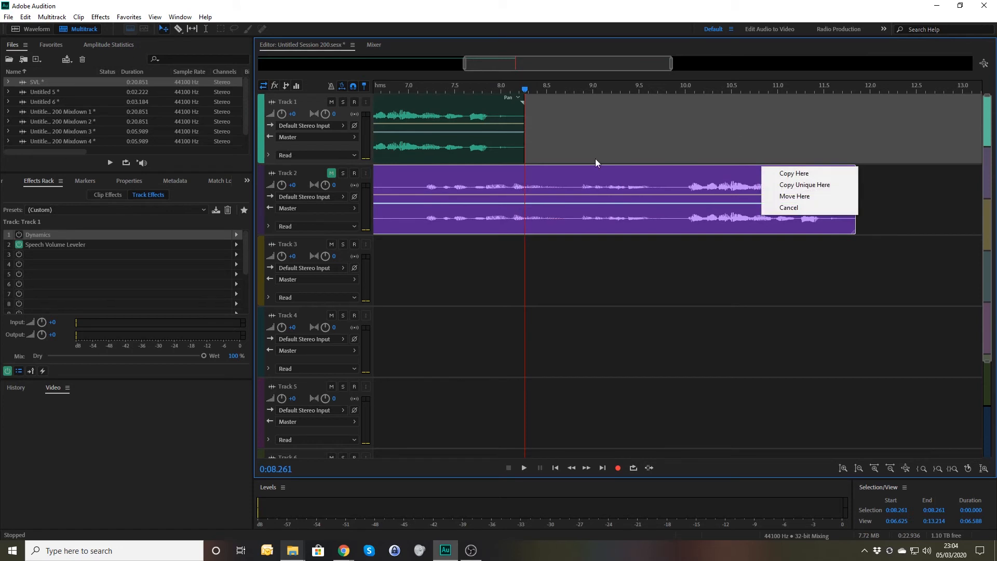
left_click(785, 175)
left_click_drag(603, 194, 665, 191)
left_click_drag(400, 187, 567, 180)
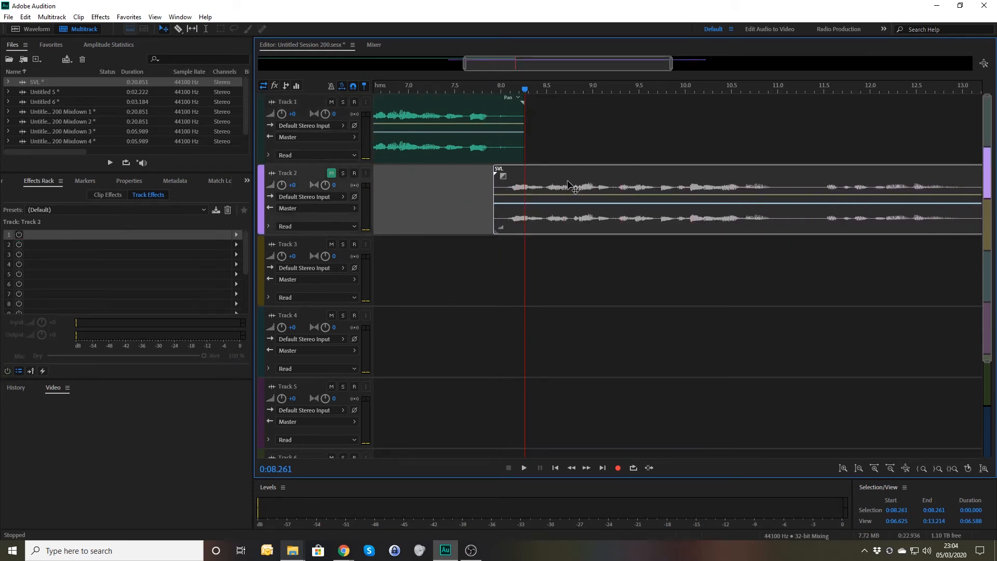
Unmute Track 2 and add the Speech Volume Leveler to its first effects slot
left_click(332, 173)
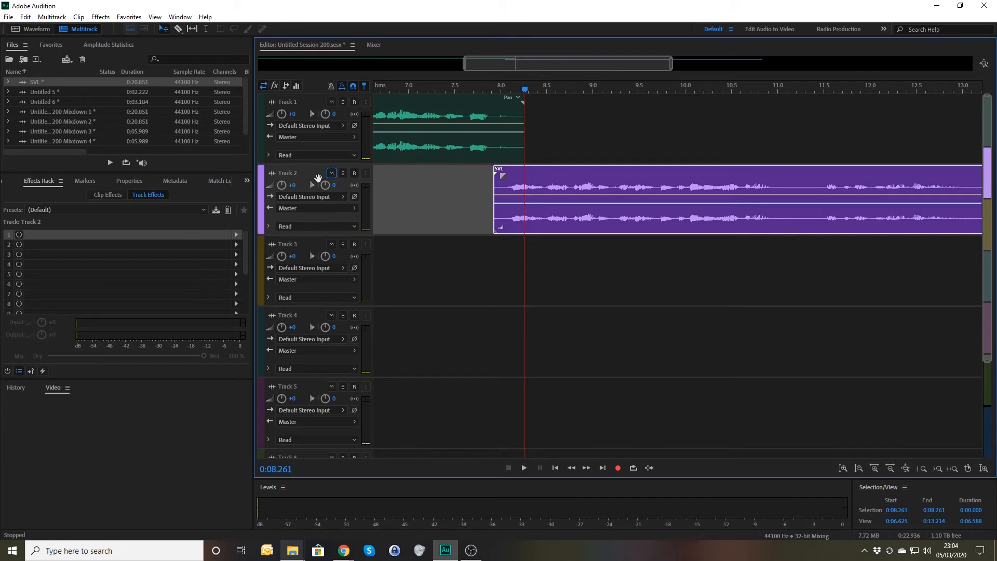
left_click(236, 234)
mouse_move(312, 274)
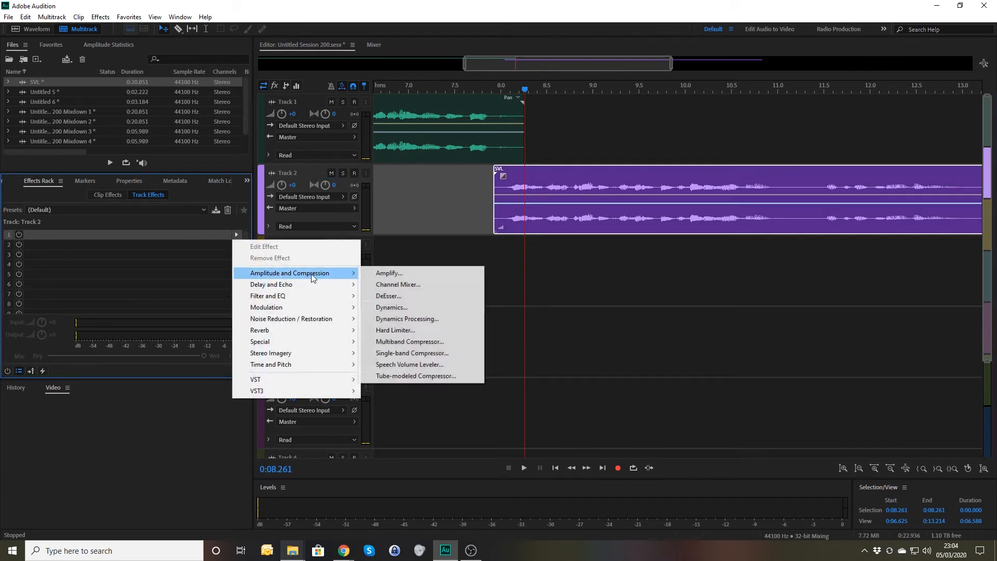
left_click(410, 365)
Set Track 2's leveling amount to 25% and target dynamic range to 80 dB, and close the effect window
left_click(568, 254)
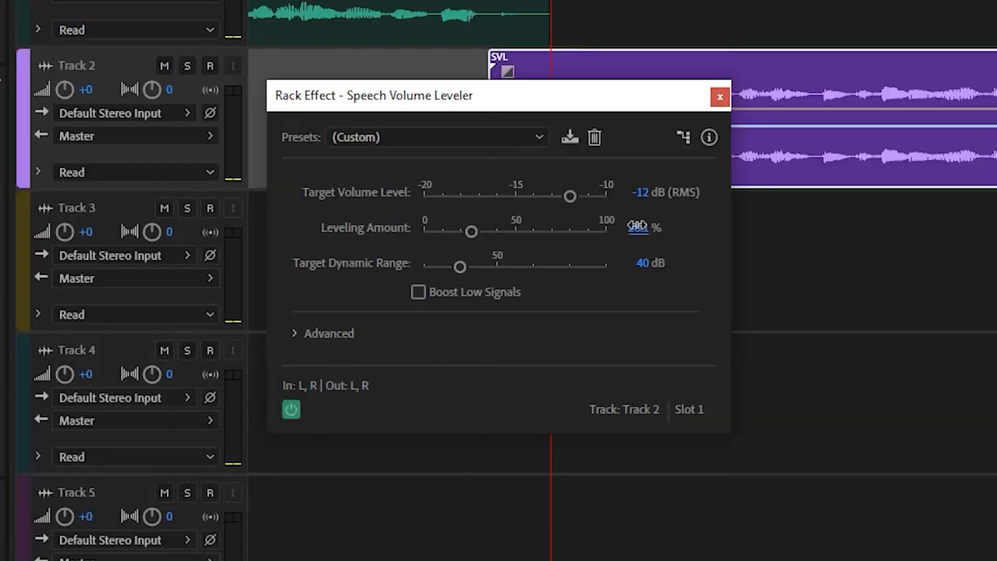
type("25")
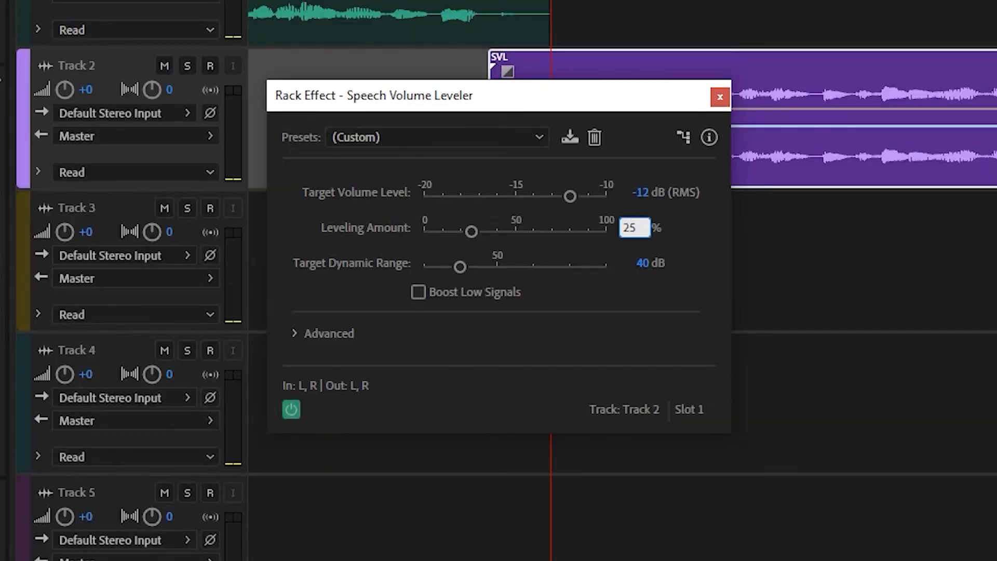
key("Return")
key("Tab")
type("8")
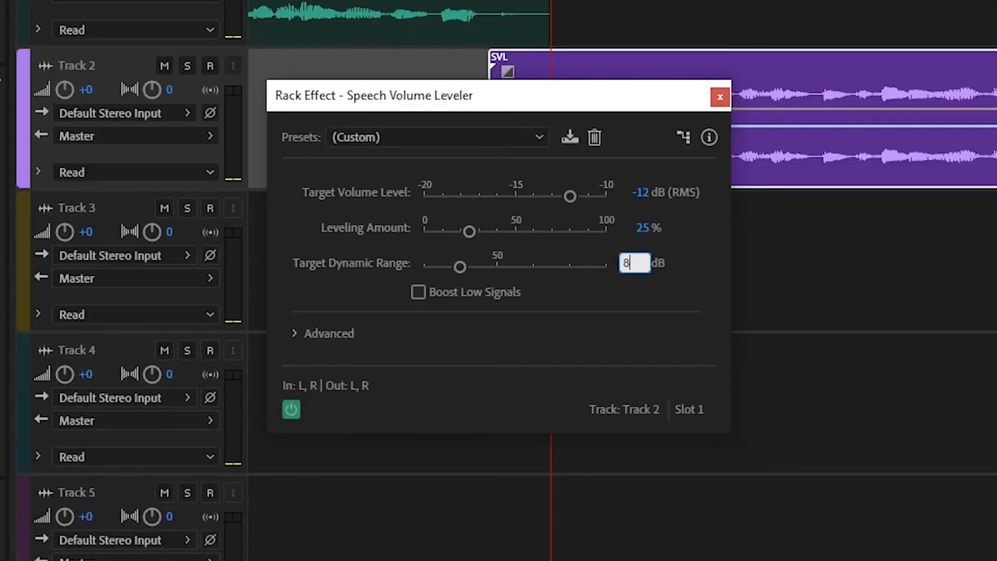
type("0")
key("Return")
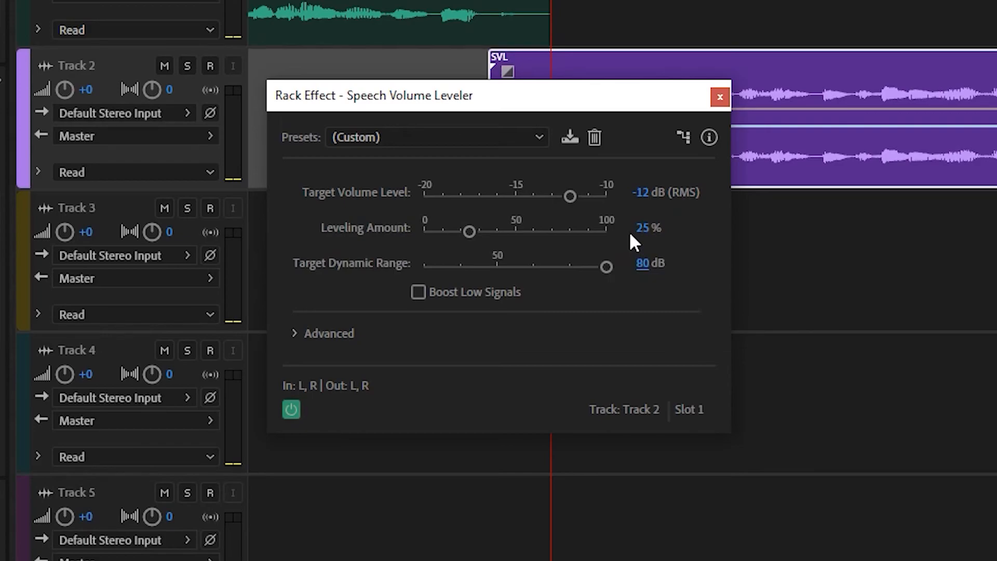
left_click(721, 97)
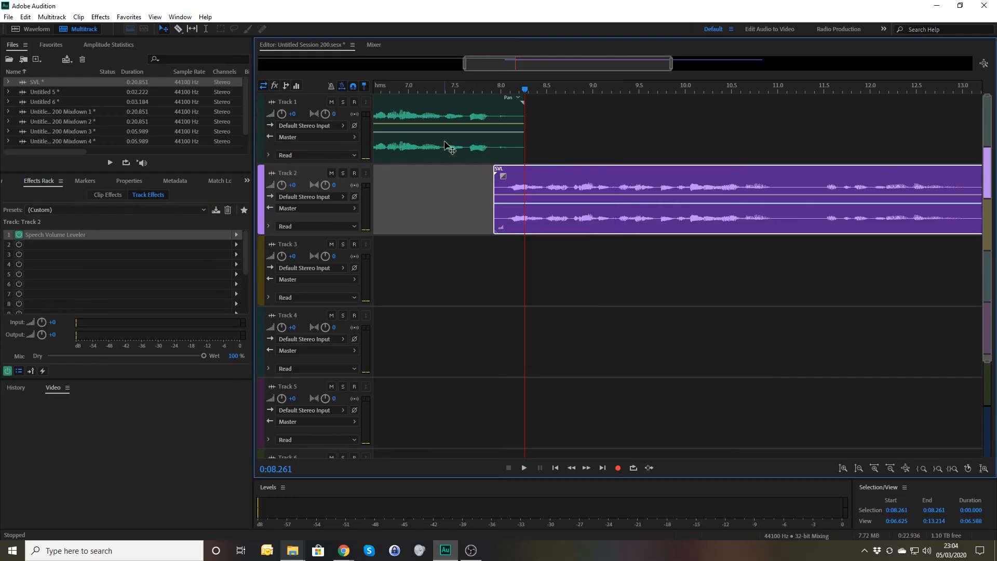
Set Track 1's Speech Volume Leveler to 100% leveling amount and 30 dB target dynamic range, and close the effect window
left_click(448, 145)
double_click(69, 245)
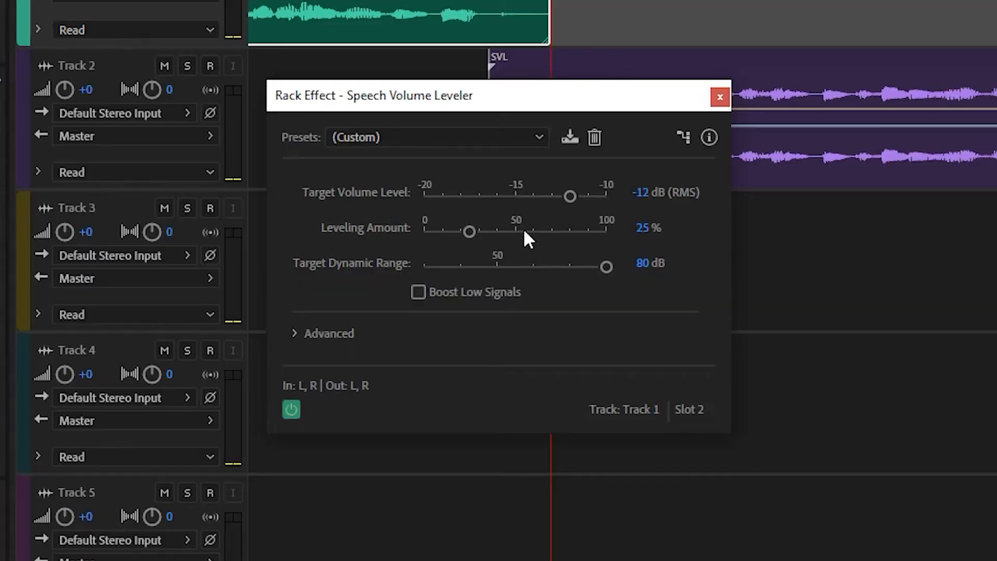
left_click_drag(469, 231, 640, 245)
left_click_drag(604, 273, 353, 267)
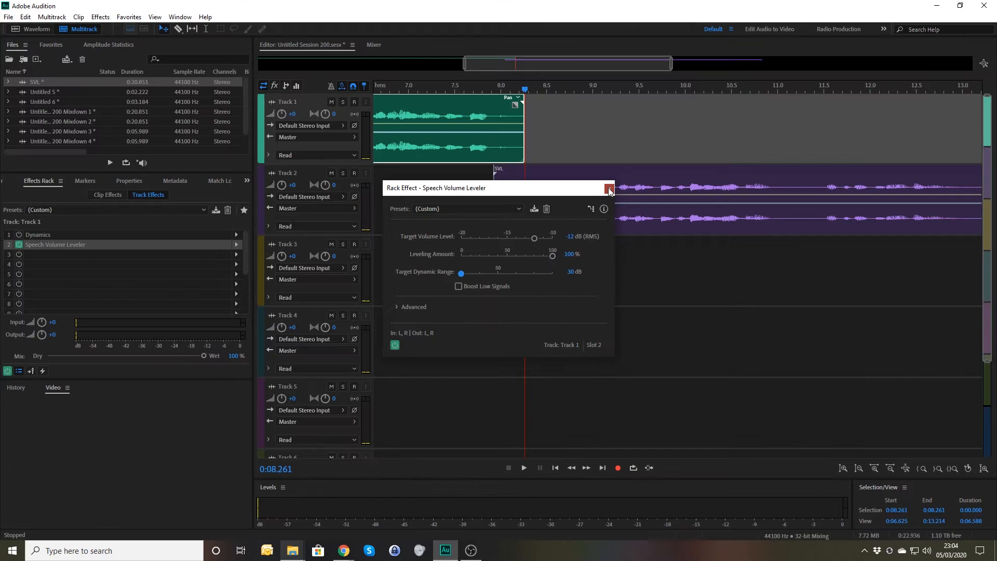
left_click(720, 97)
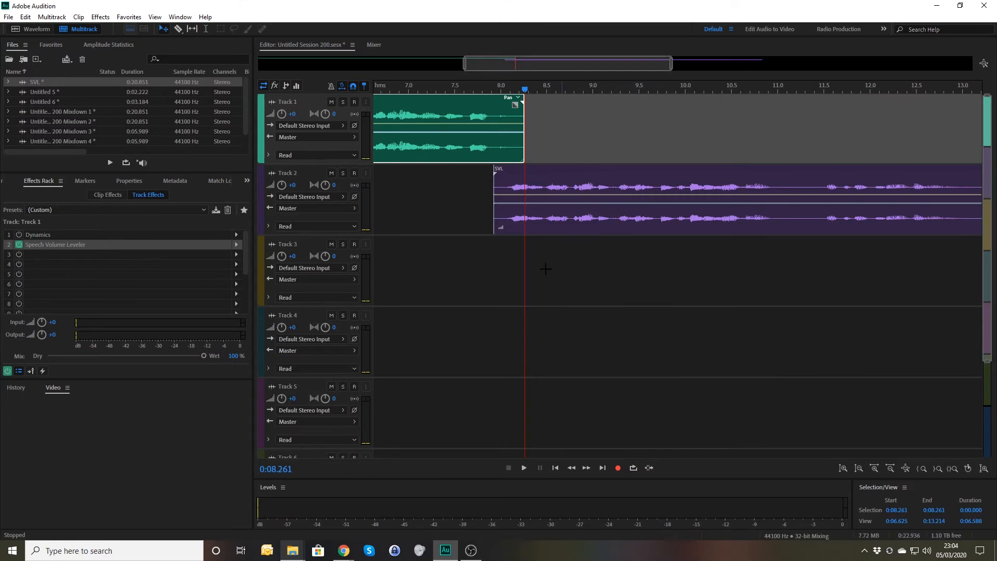
Mix down the entire session to a new file and play it from about 0:06.6 across the transition between clips
right_click(594, 257)
mouse_move(664, 400)
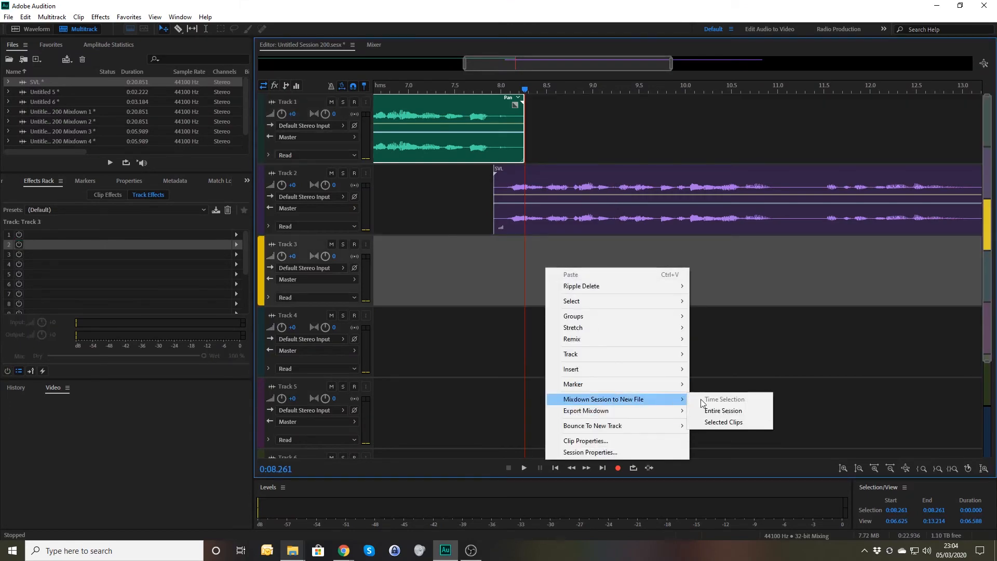
left_click(730, 411)
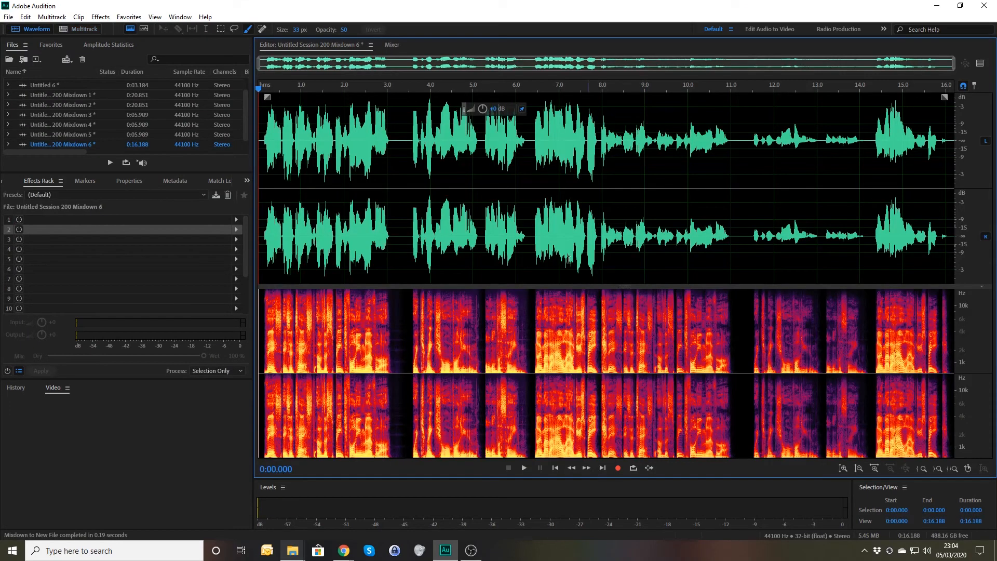
left_click(543, 168)
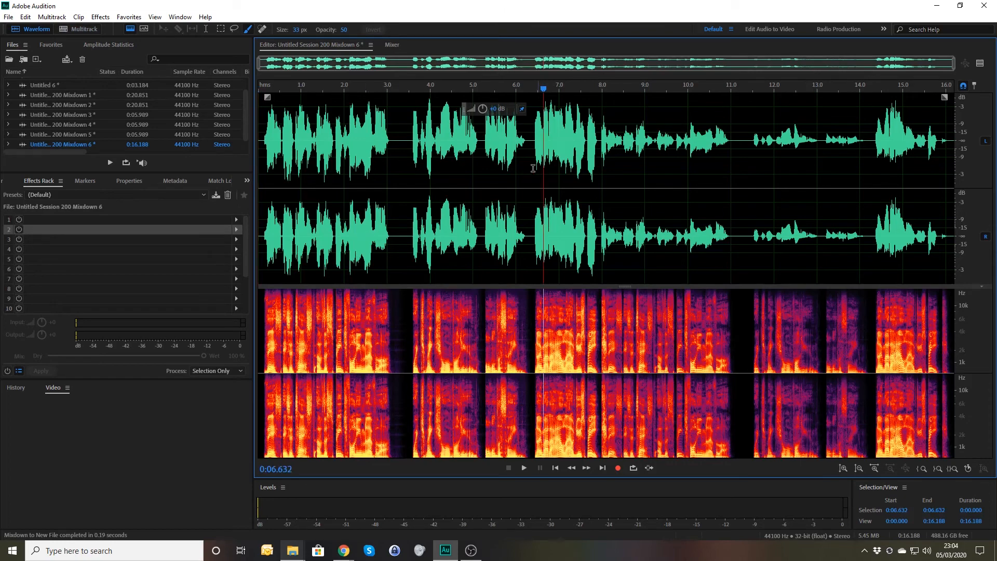
key("space")
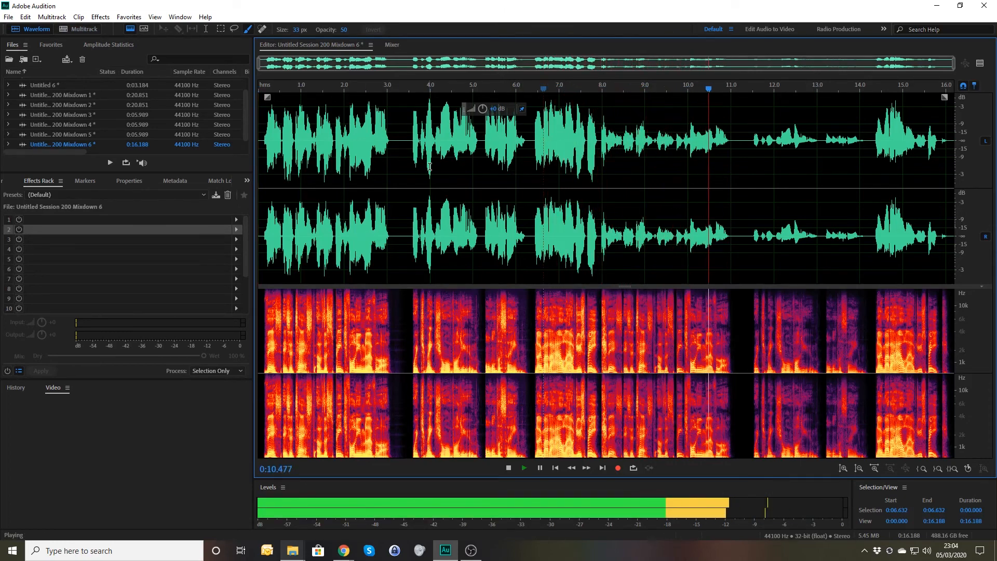
key("space")
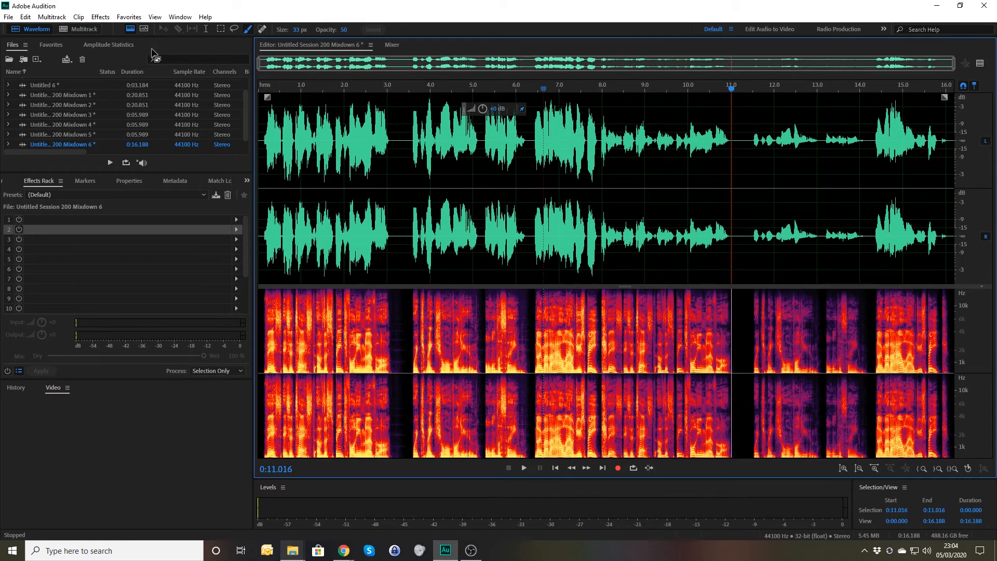
Move the Track 2 clip to start at about 10.3 s and mix down the entire session to a new file
left_click(79, 30)
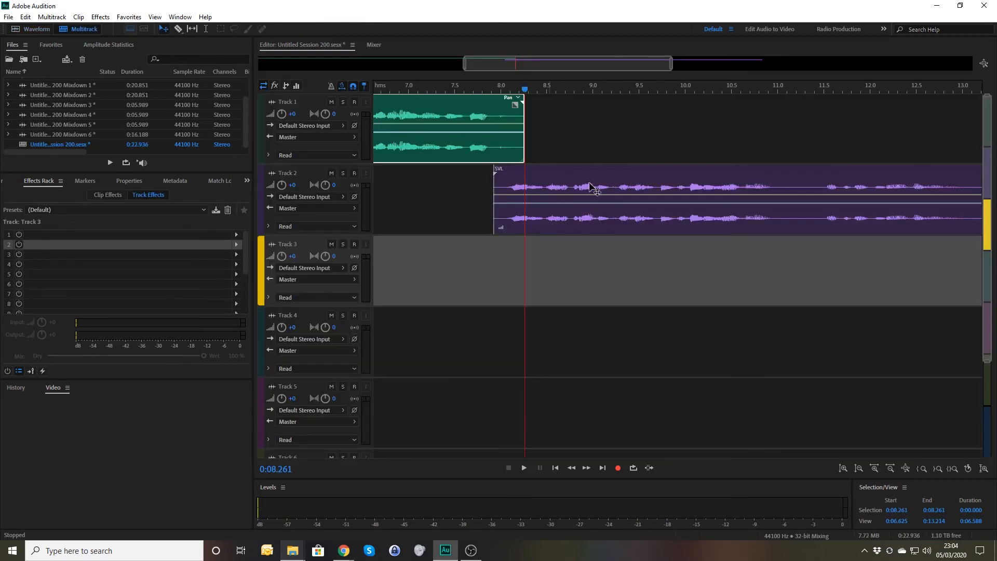
left_click_drag(595, 189, 767, 213)
right_click(617, 293)
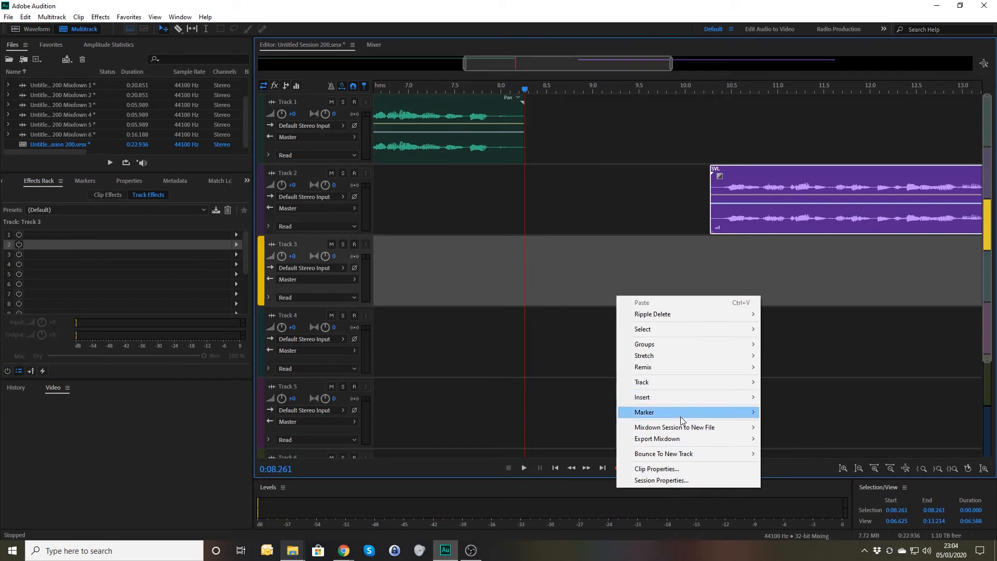
mouse_move(680, 430)
left_click(794, 439)
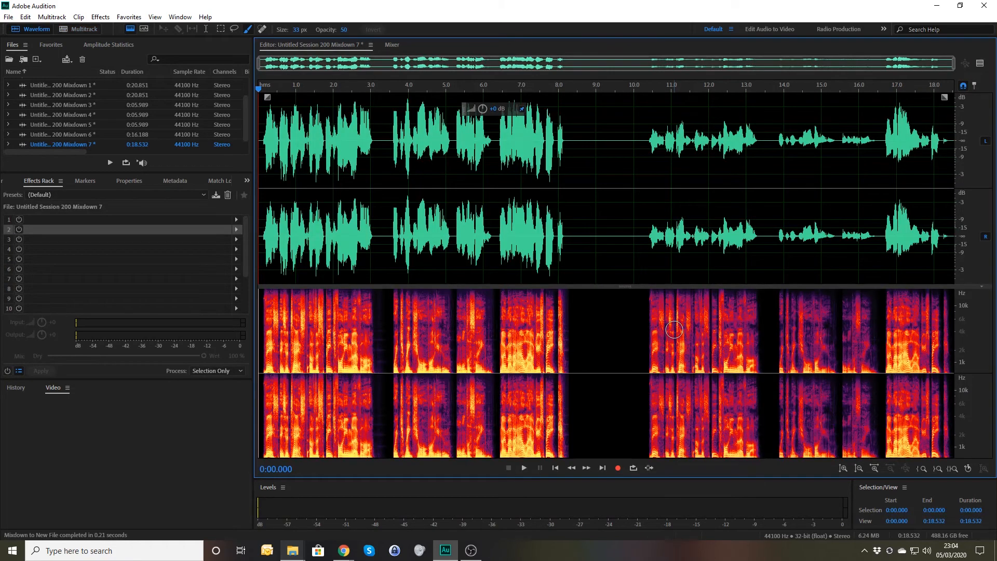
left_click(588, 229, "shift")
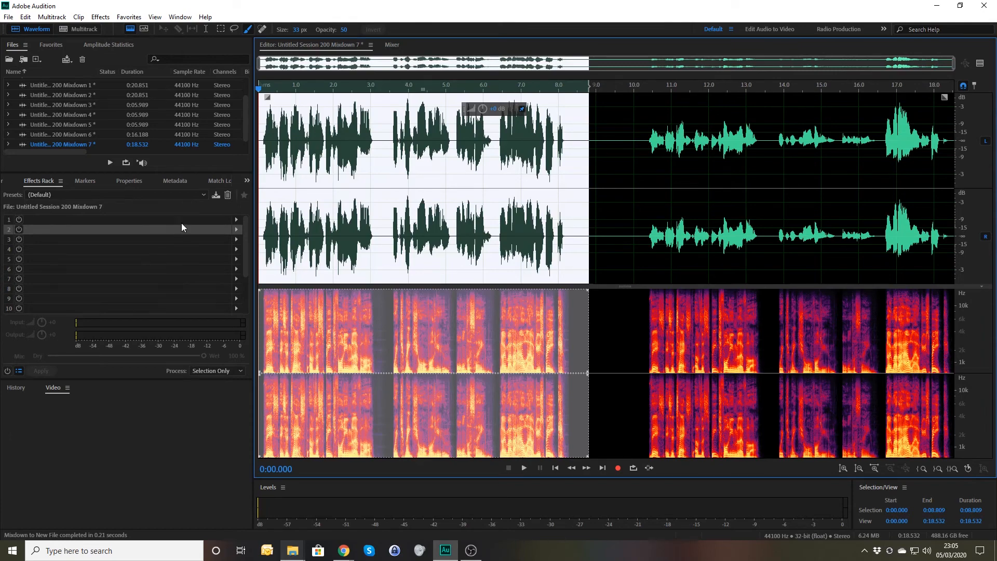
left_click(333, 175)
Open the SVL file and copy its first speech section, from about 0:01.5 to 0:10
scroll(73, 103, "up", 1)
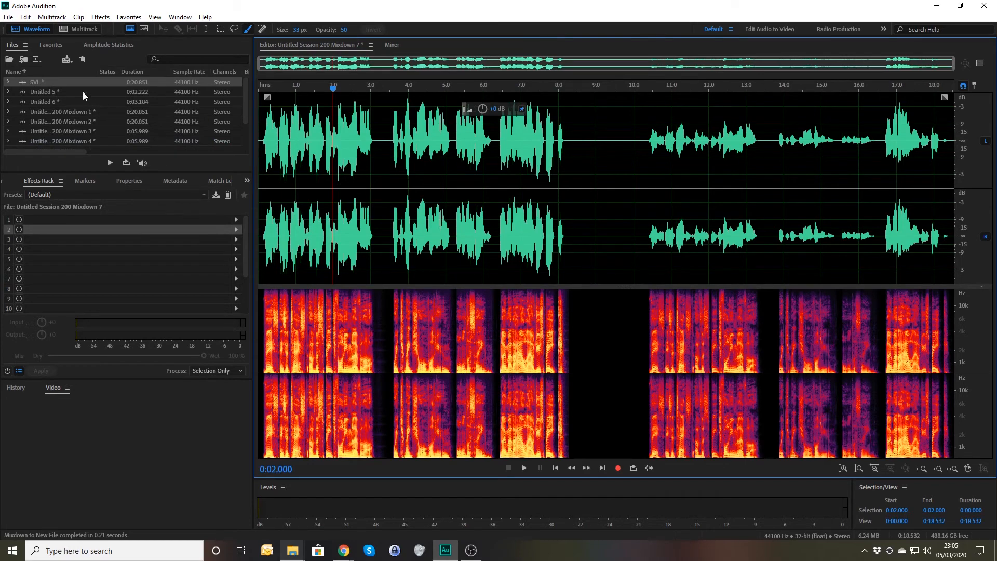
double_click(40, 83)
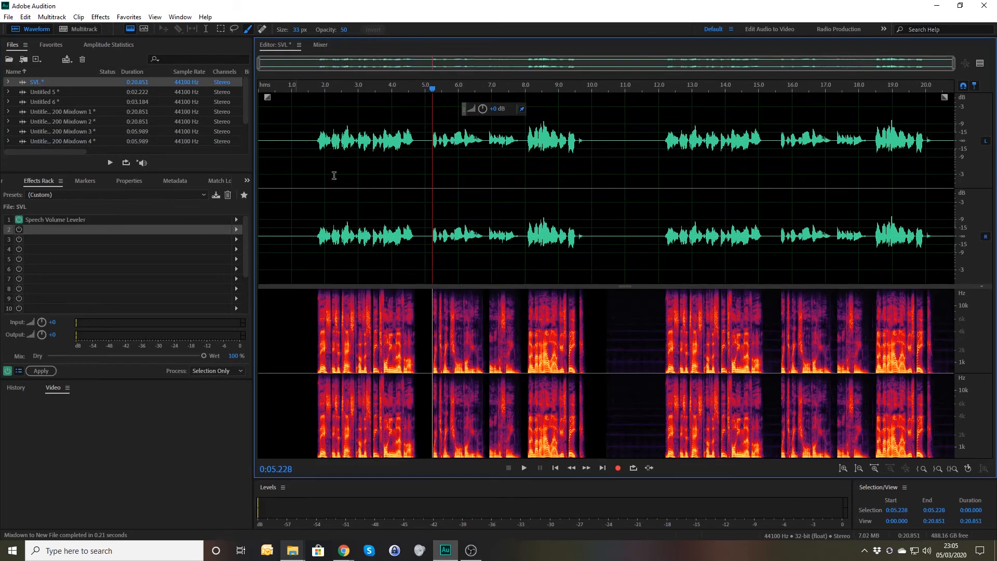
left_click_drag(591, 170, 310, 207)
key("ctrl+c")
Paste the copied original speech at the start of Mixdown 7
scroll(94, 130, "down", 2)
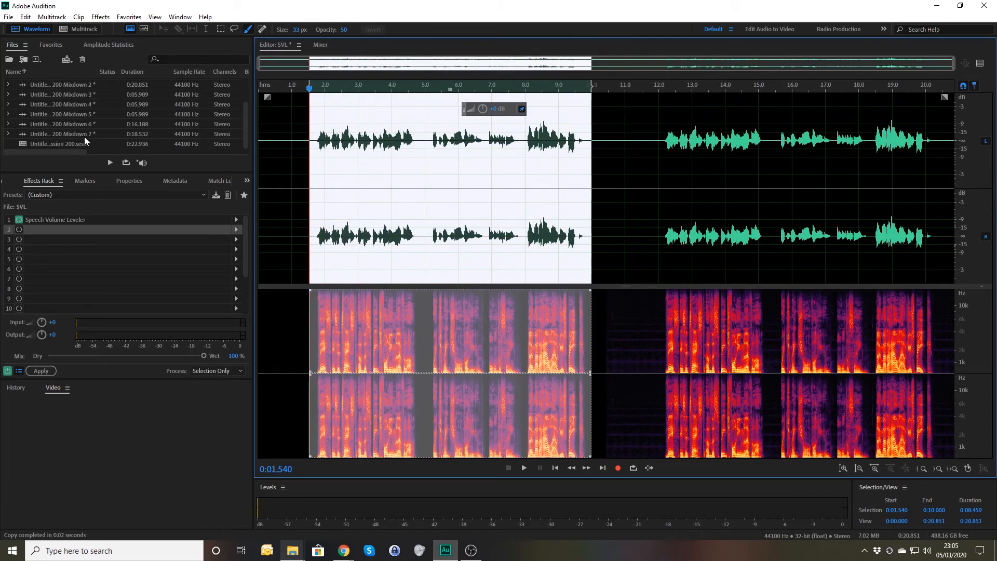
double_click(81, 134)
left_click(308, 159)
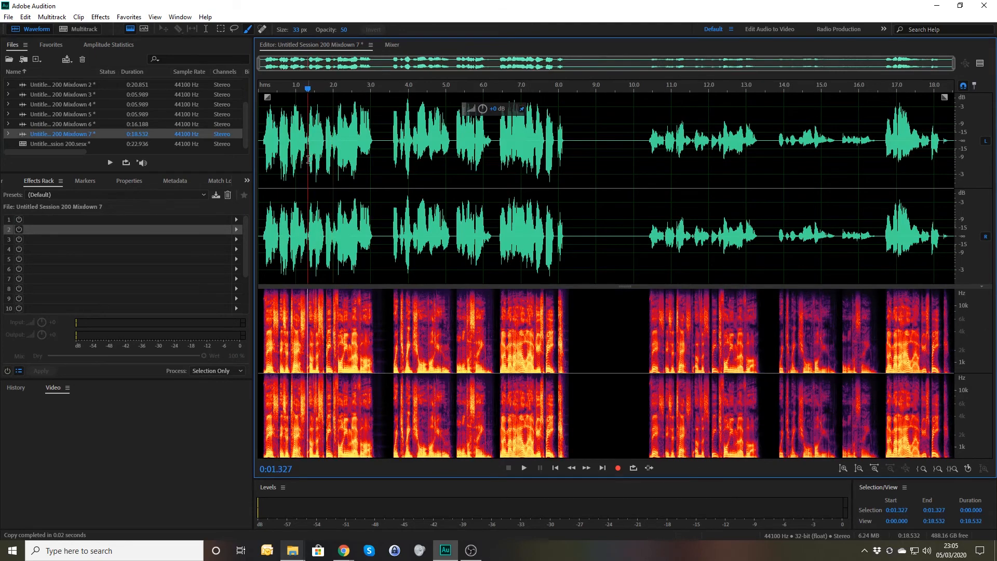
key("ctrl+v")
left_click(347, 176)
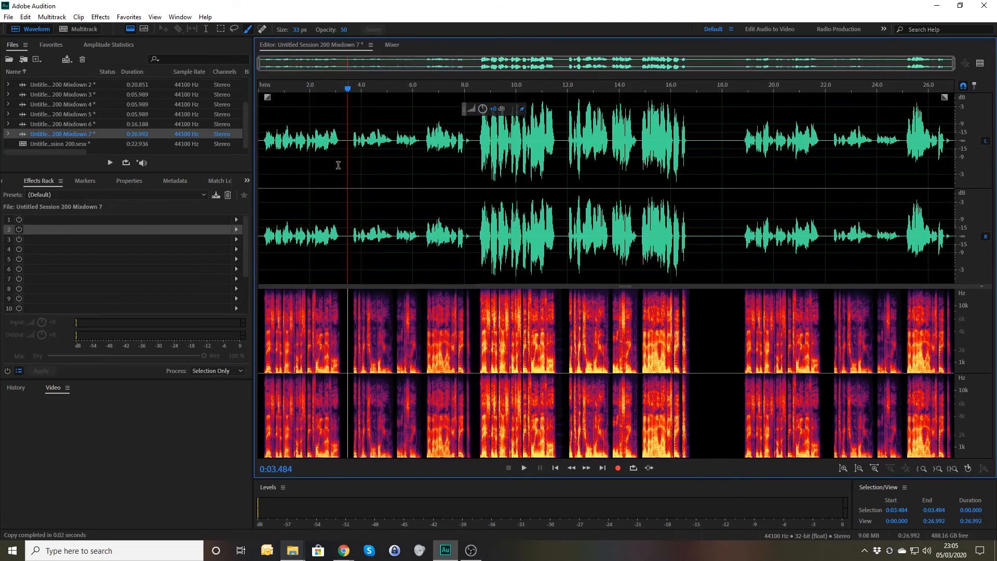
left_click_drag(264, 168, 259, 169)
left_click(317, 163)
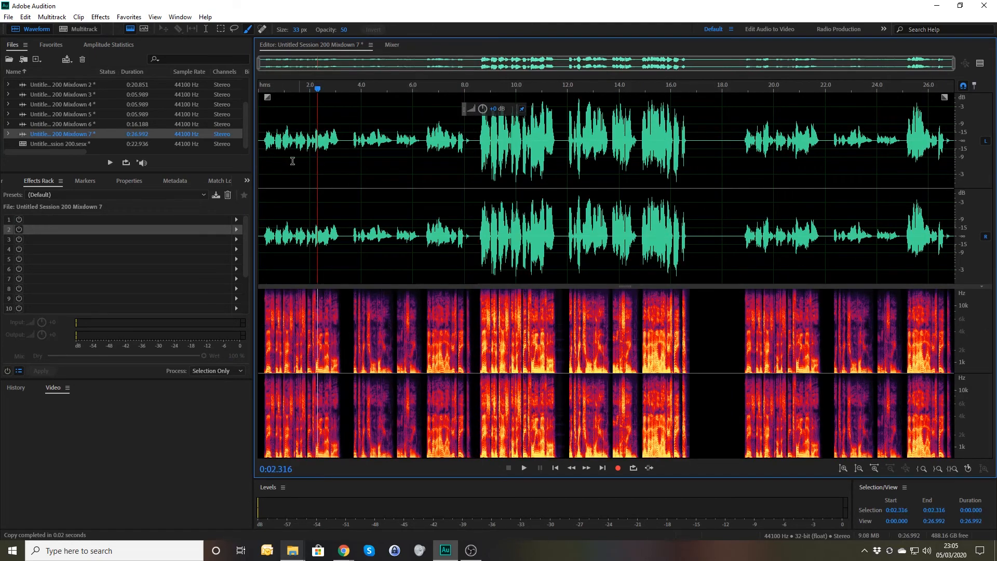
Play Mixdown 7 from its start to its end, pausing after the first and second speech sections
left_click(259, 144)
key("space")
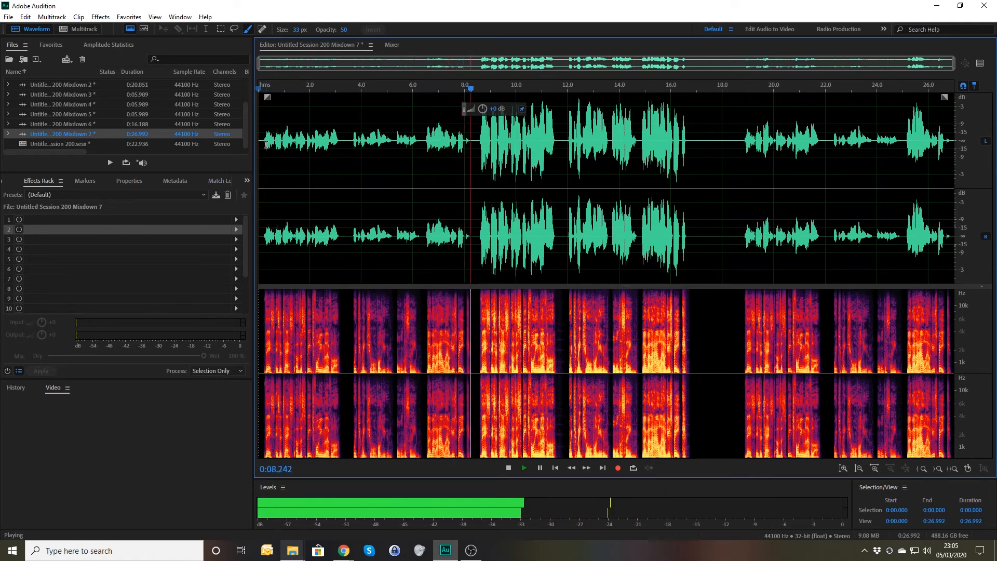
key("space")
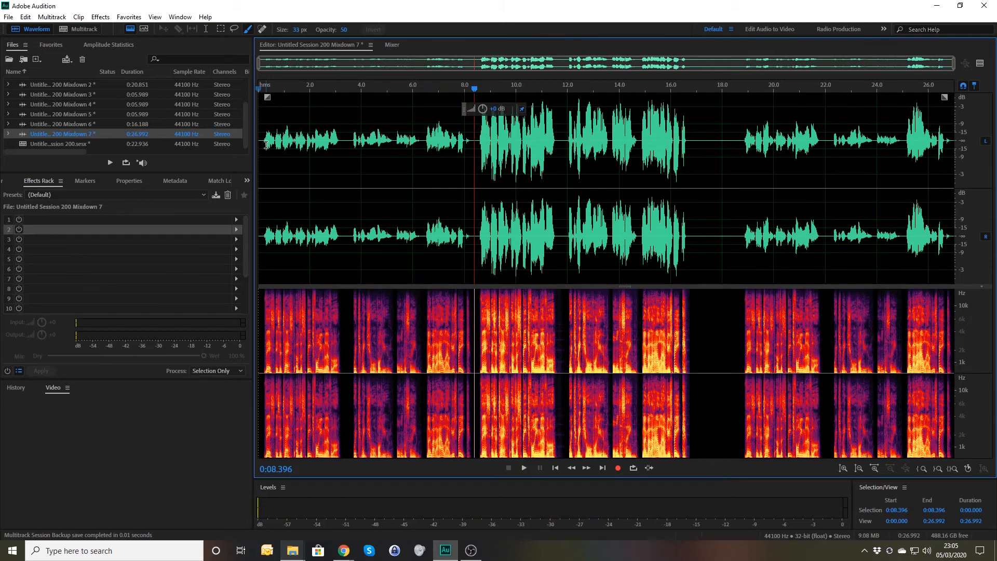
key("space")
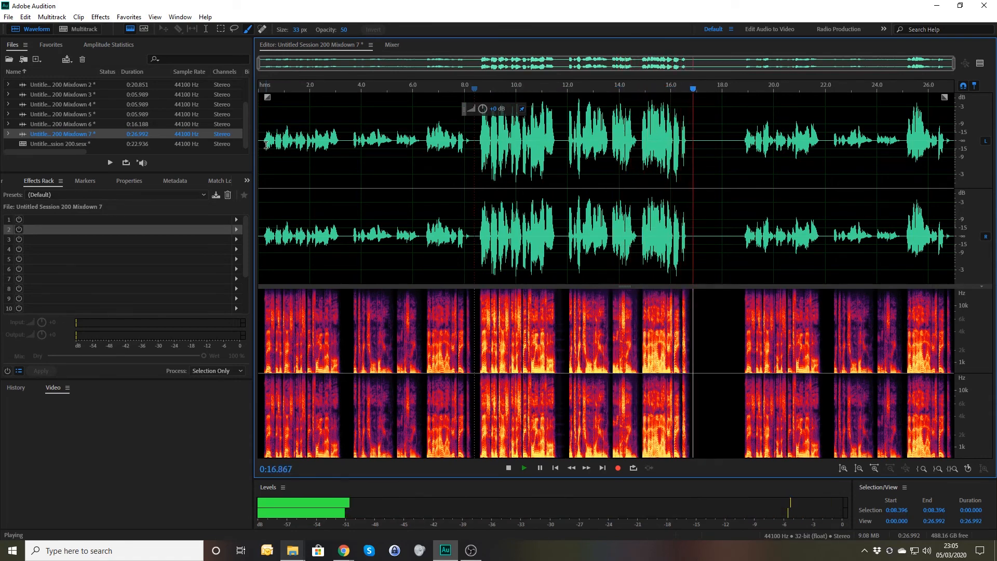
key("space")
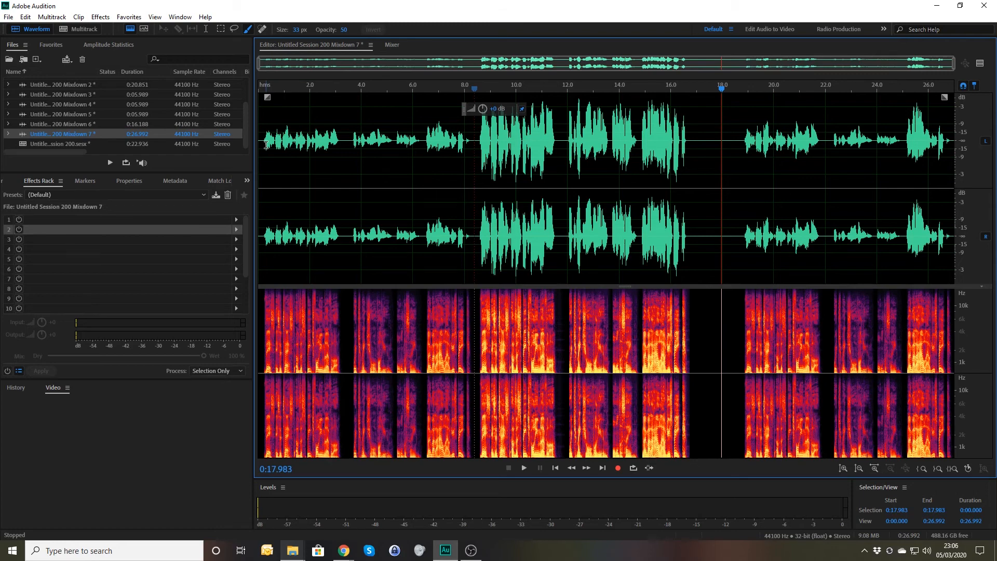
key("space")
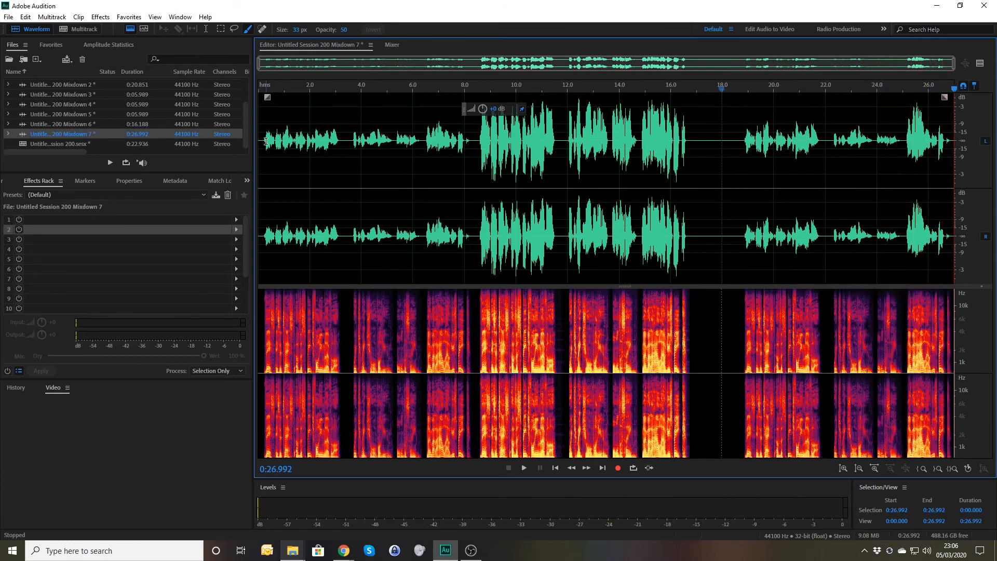
Return to the multitrack session and set the Leveling Amount of Track 2's Speech Volume Leveler to 75%
left_click(90, 30)
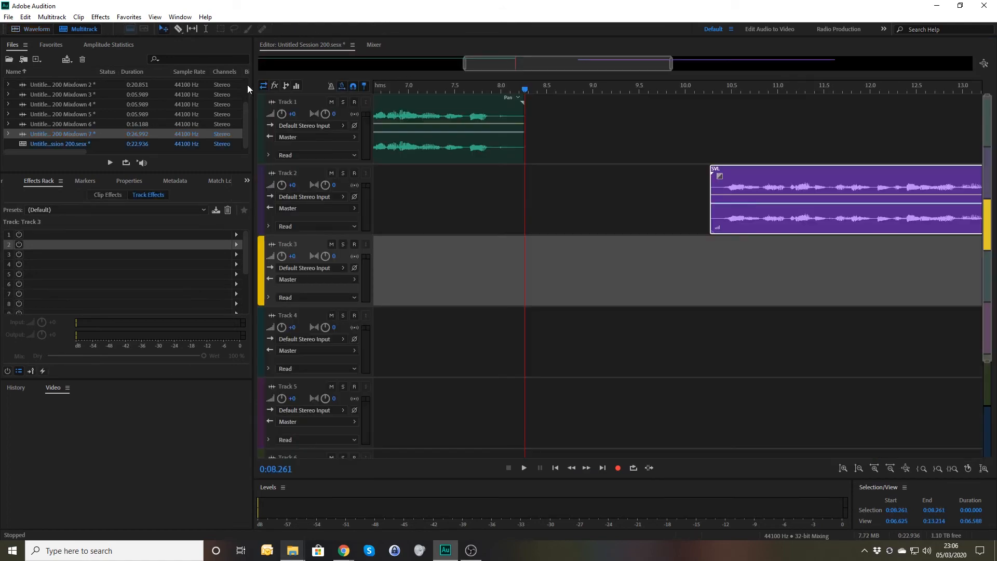
left_click(761, 181)
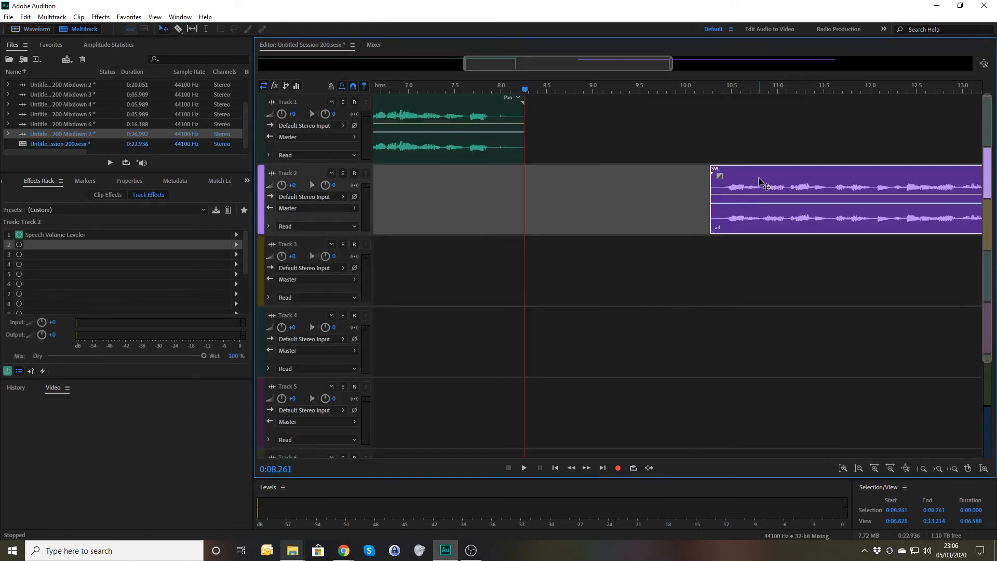
double_click(59, 235)
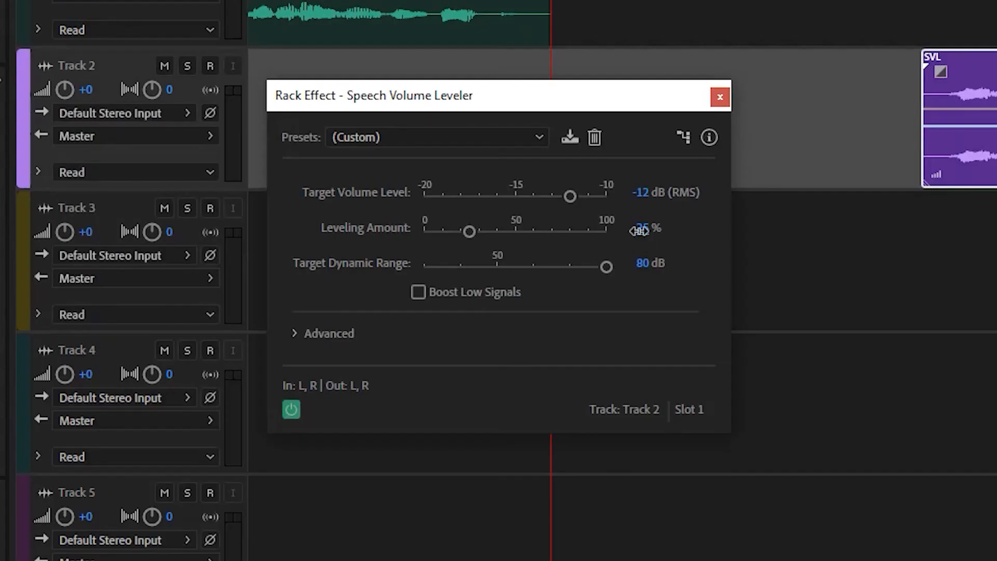
left_click(570, 254)
type("50")
key("Return")
left_click(643, 227)
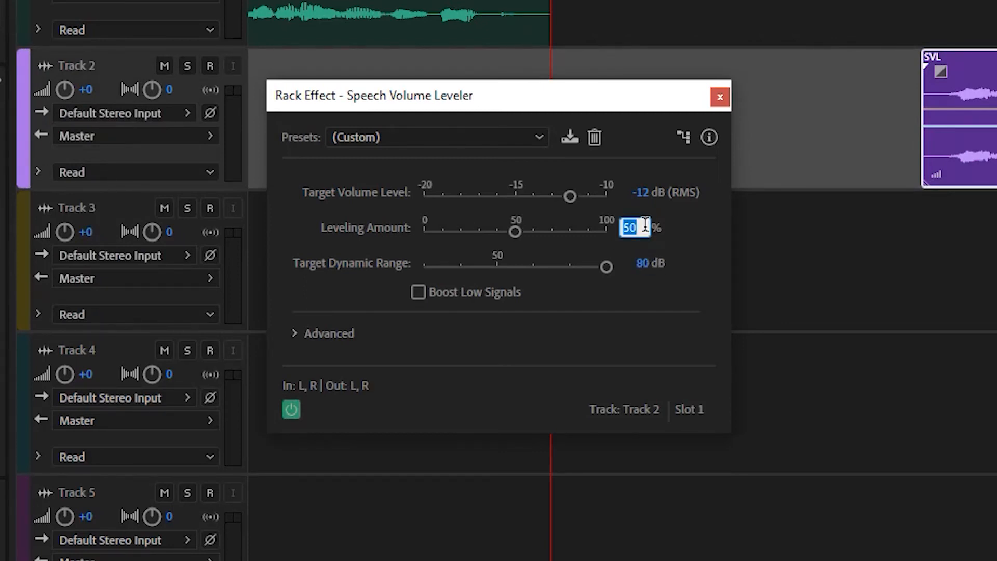
type("75")
key("Return")
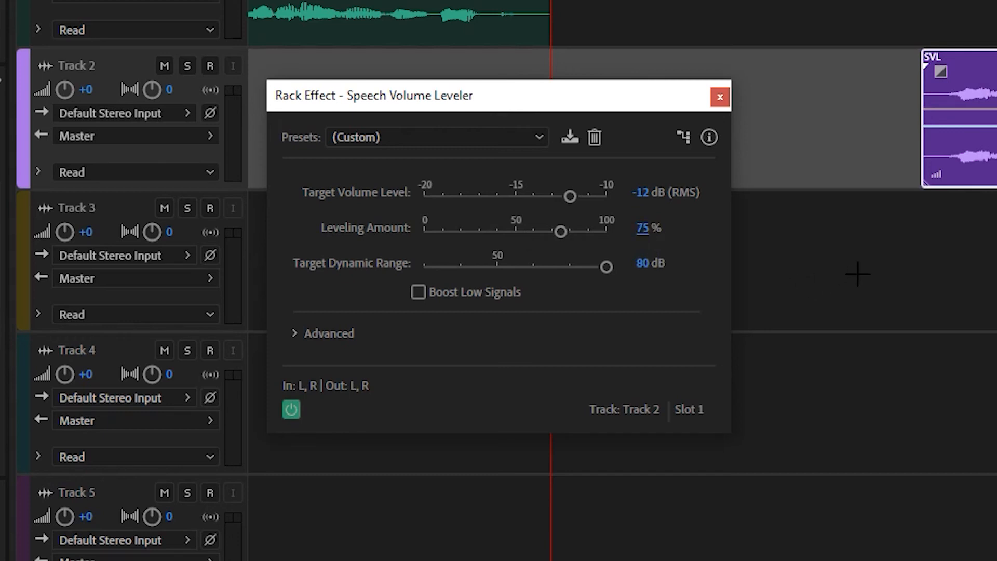
left_click(889, 246)
right_click(889, 246)
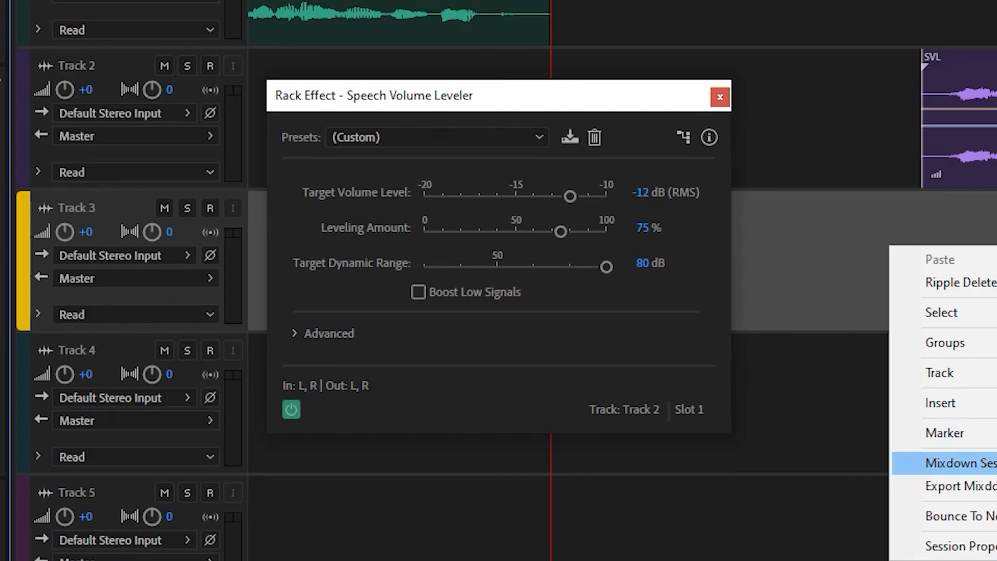
left_click(826, 288)
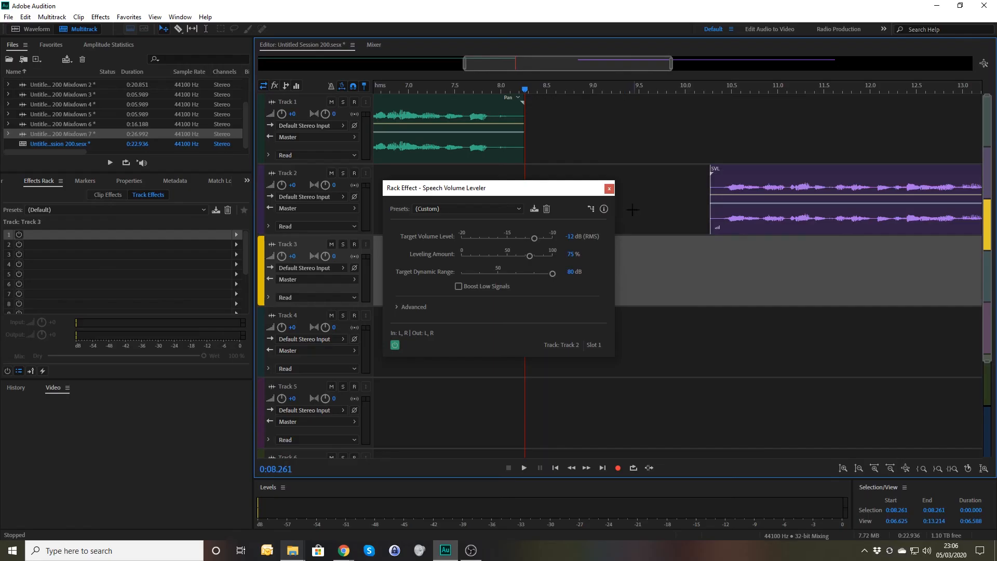
Close the Speech Volume Leveler window and copy the Track 1 clip to the start of Track 3
left_click(608, 188)
key("backslash")
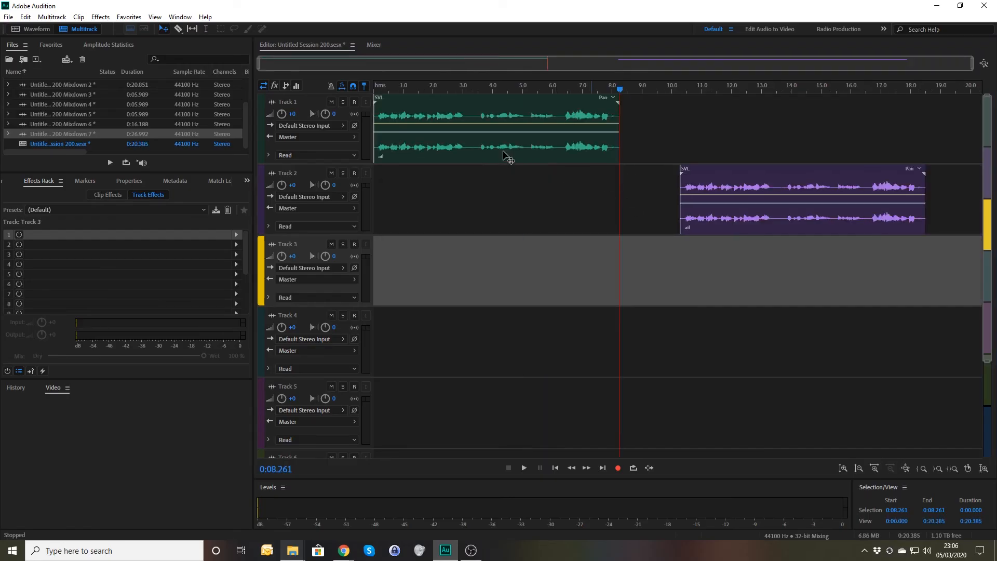
left_click_drag(484, 106, 456, 300)
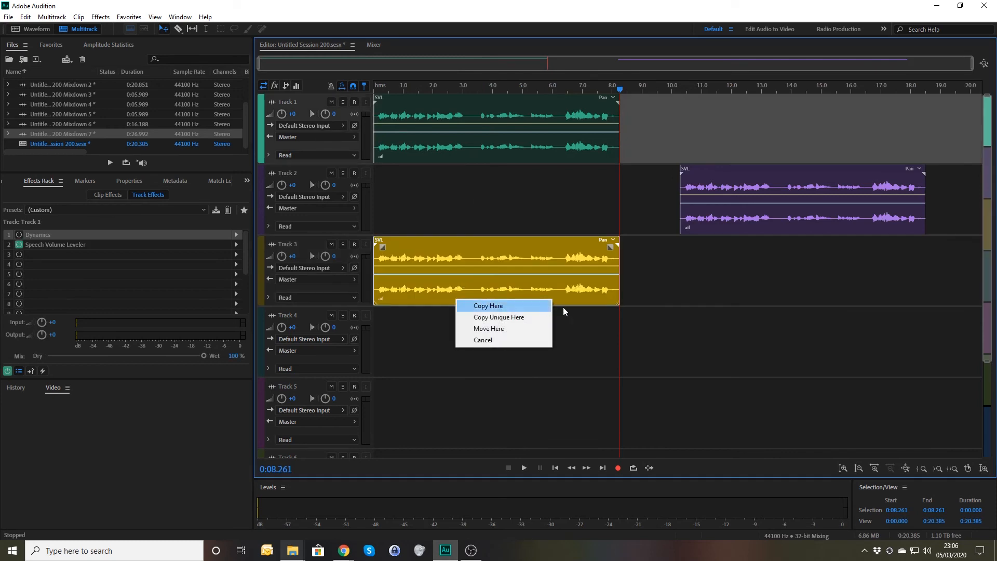
left_click(523, 306)
Shift the Track 1 and Track 2 clips together so they start at about 8.8 s and 19.1 s
left_click_drag(714, 136, 554, 201)
left_click_drag(520, 141, 741, 147)
left_click(460, 254)
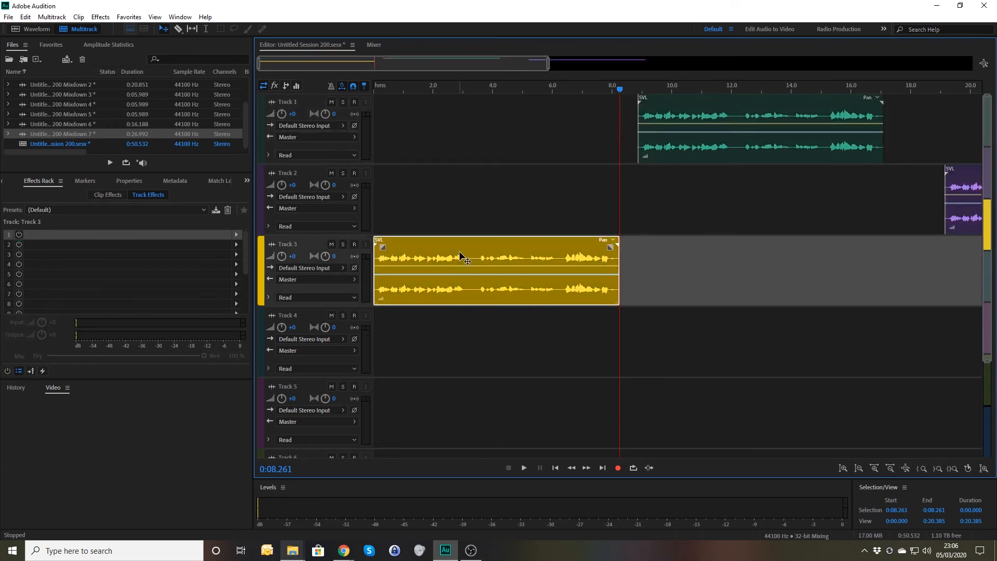
Mix down the entire three-track session to a new file
left_click(698, 125)
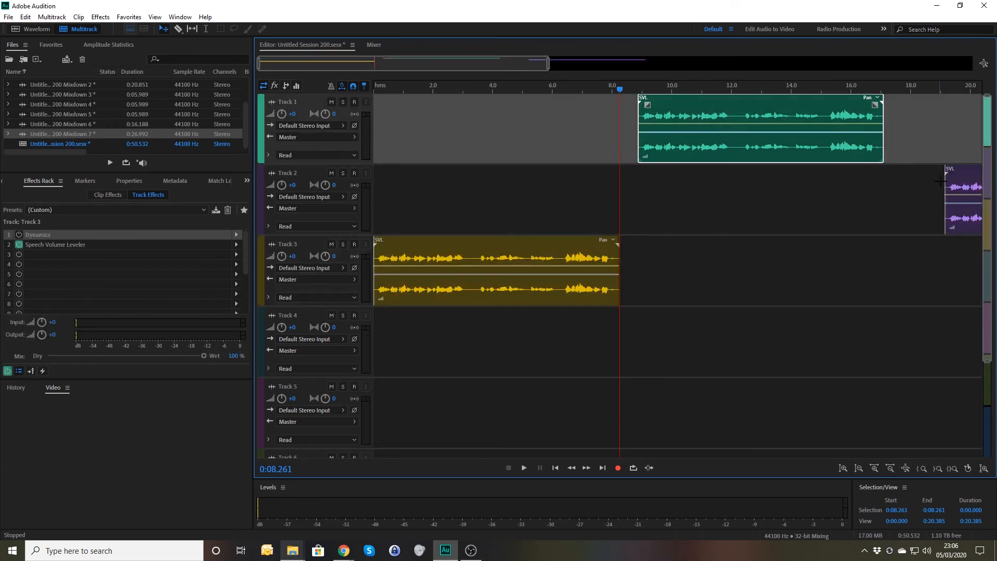
left_click(961, 195)
right_click(782, 284)
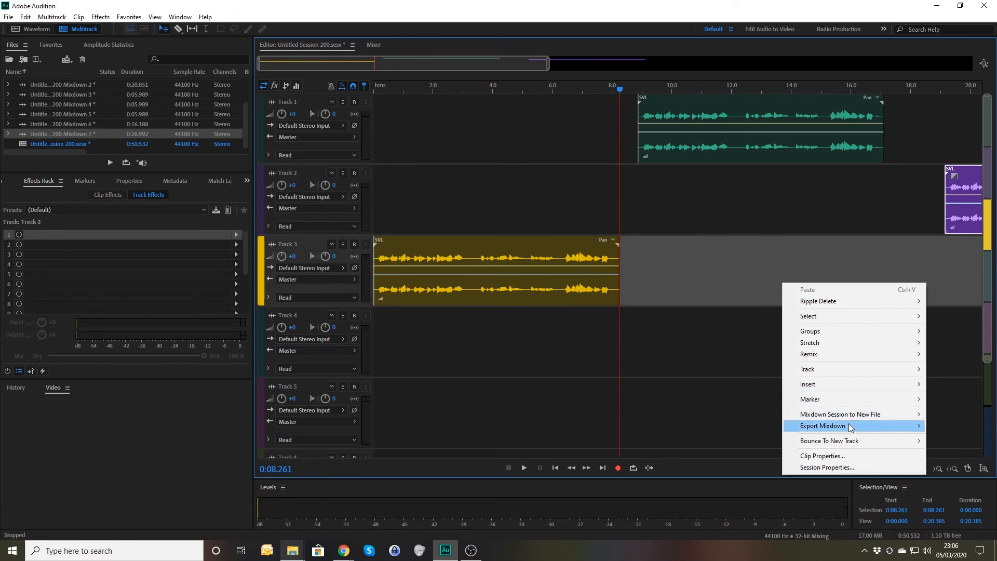
mouse_move(844, 415)
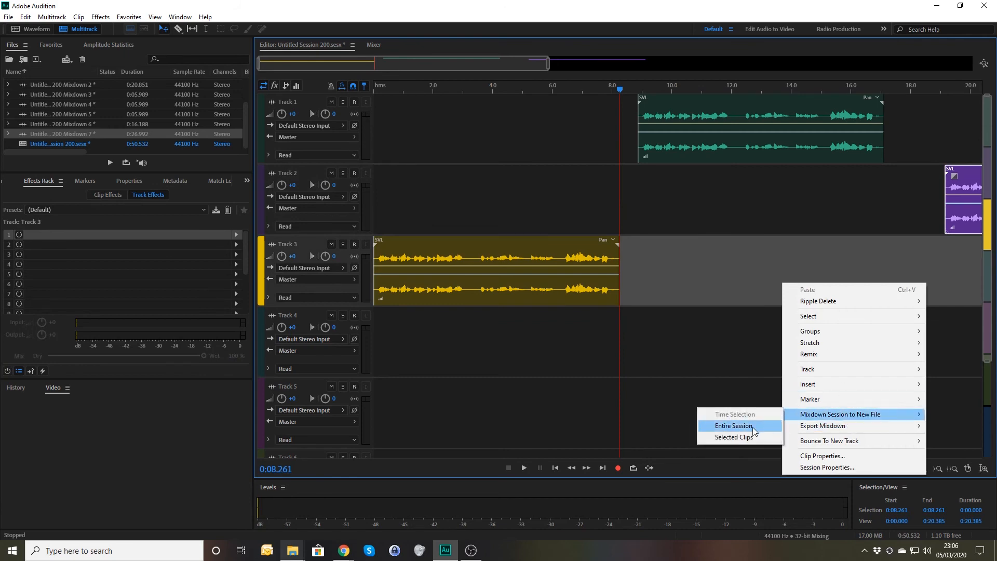
left_click(753, 426)
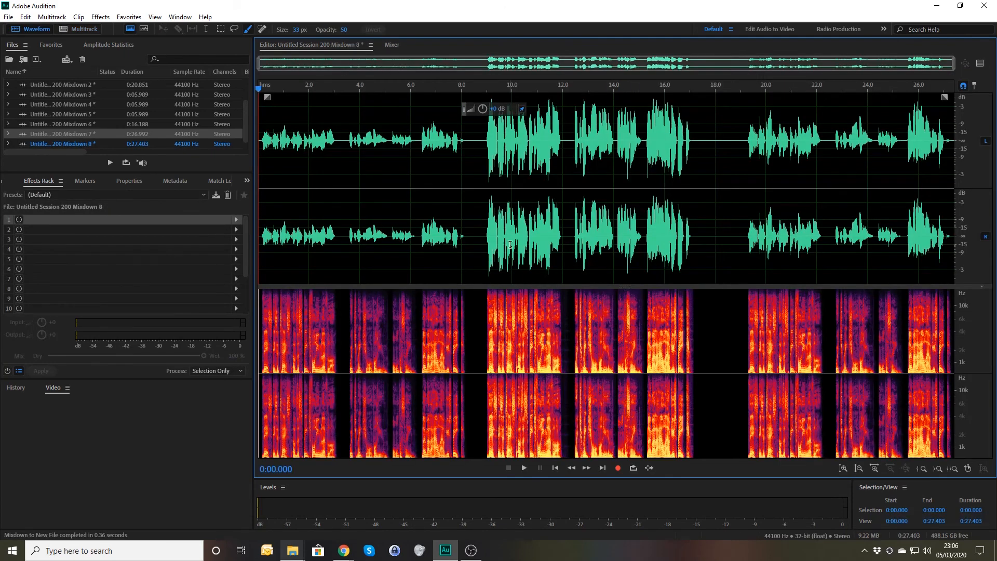
Play Mixdown 8 from its beginning to compare the three speech sections
left_click(733, 145)
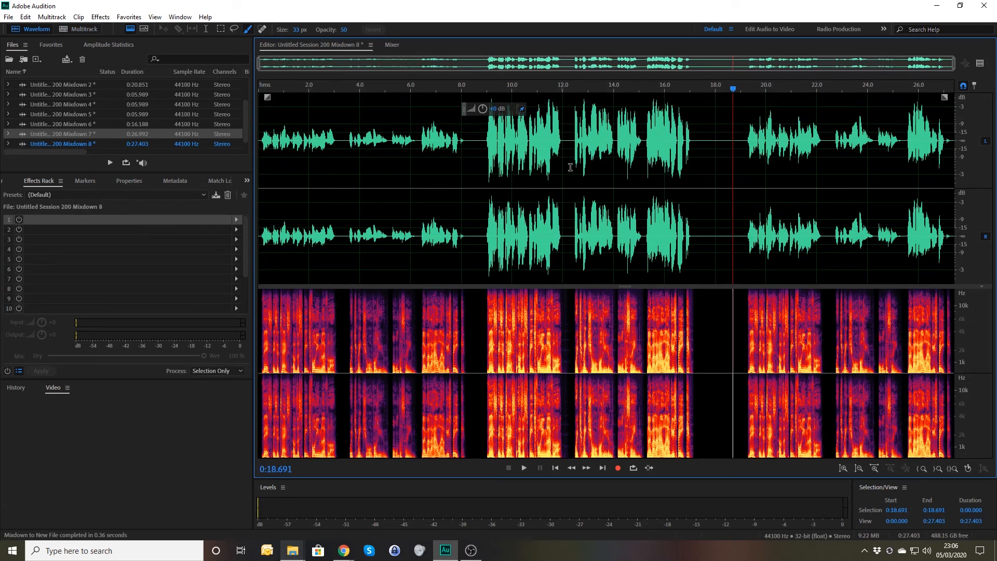
left_click(283, 141)
key("Home")
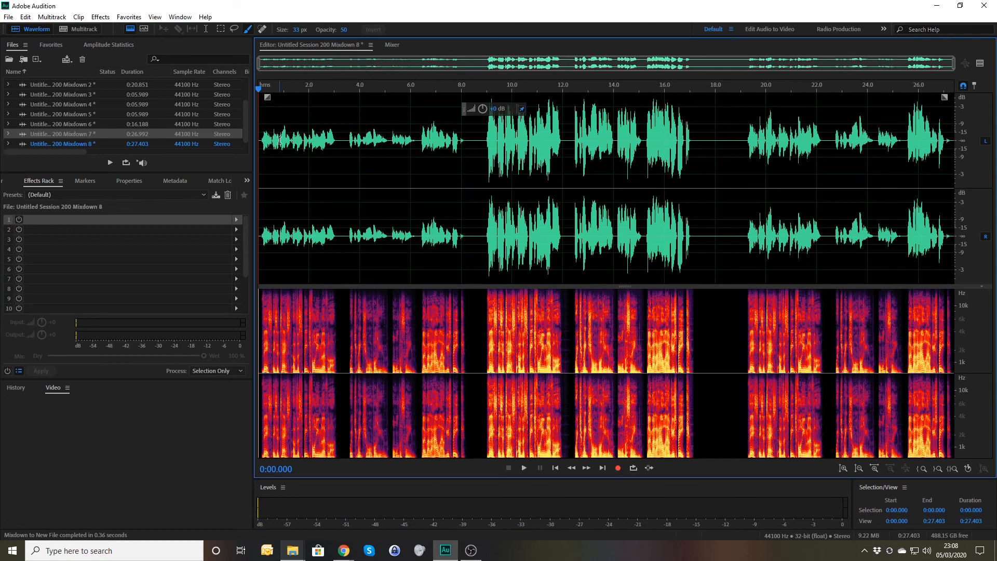
key("space")
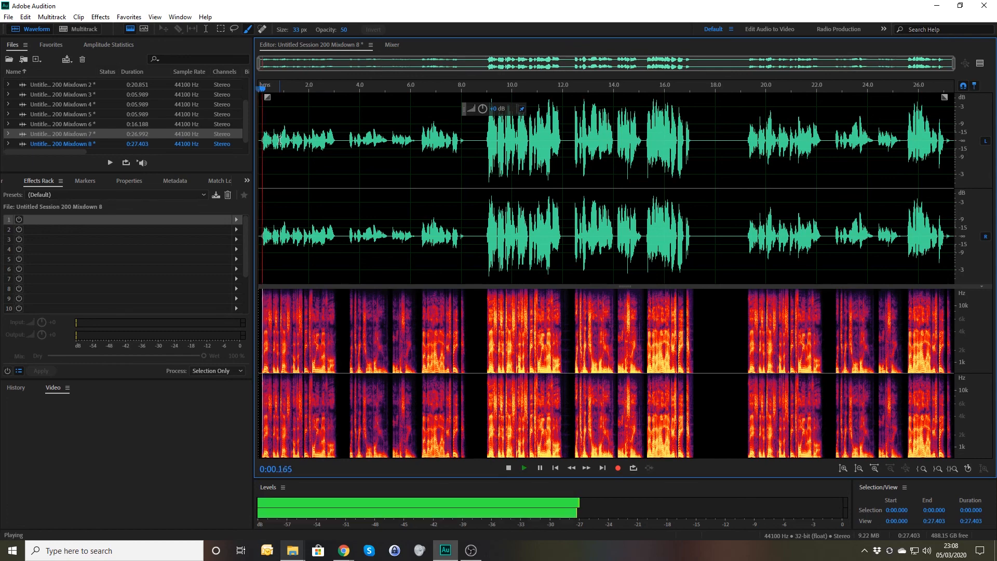